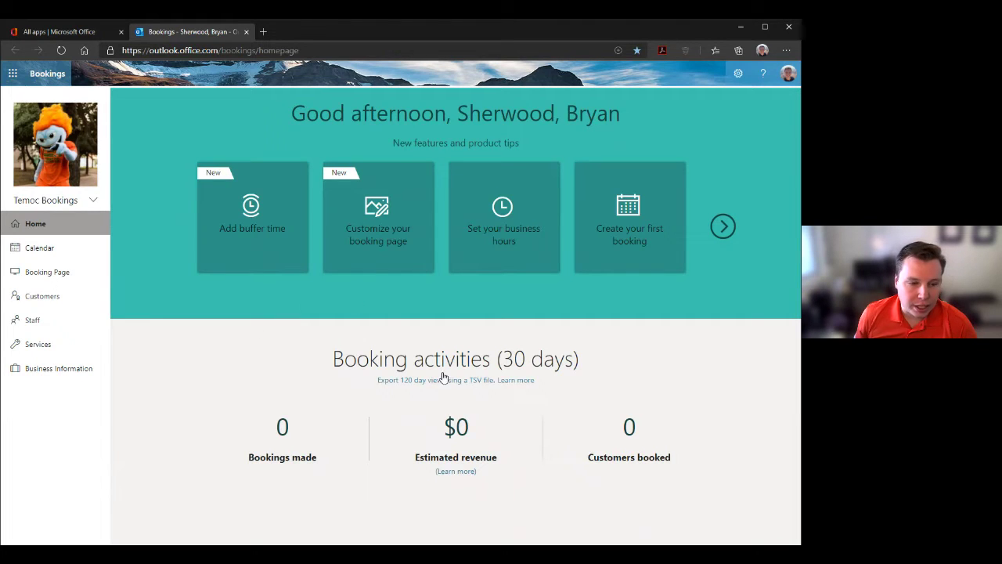
# Step: Choose New from the Temoc Bookings business menu to start setting up another booking business
pyautogui.click(91, 199)
pyautogui.click(111, 219)
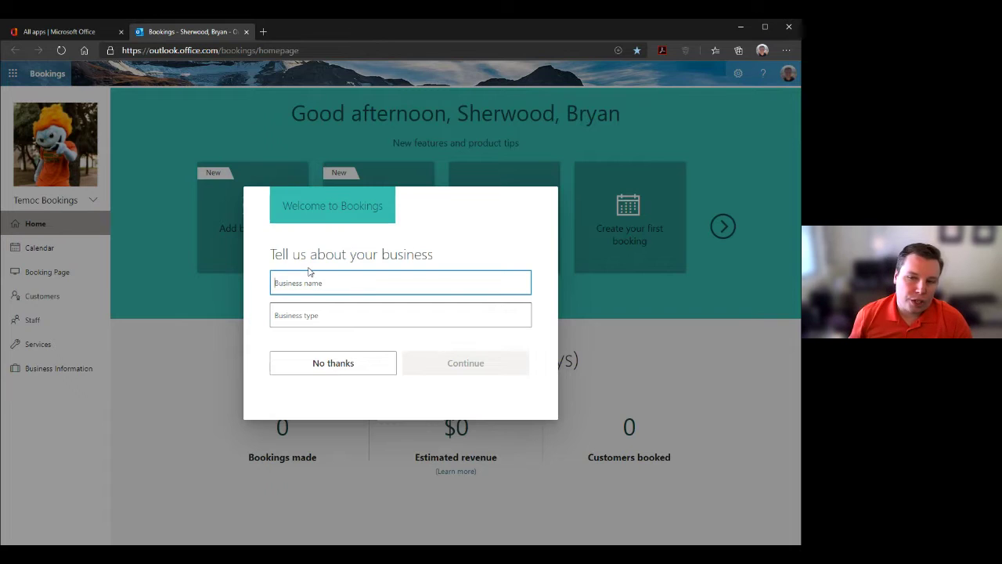
# Step: Dismiss the new-business setup, search calendars for 'bookings', and close the chooser without opening one
pyautogui.click(373, 366)
pyautogui.click(93, 200)
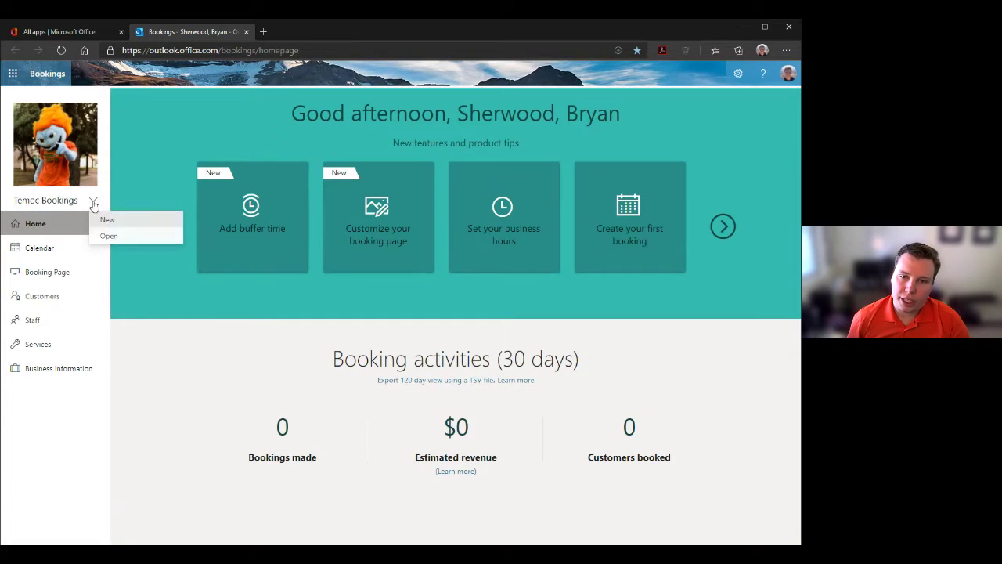
pyautogui.click(107, 233)
pyautogui.write('bookings')
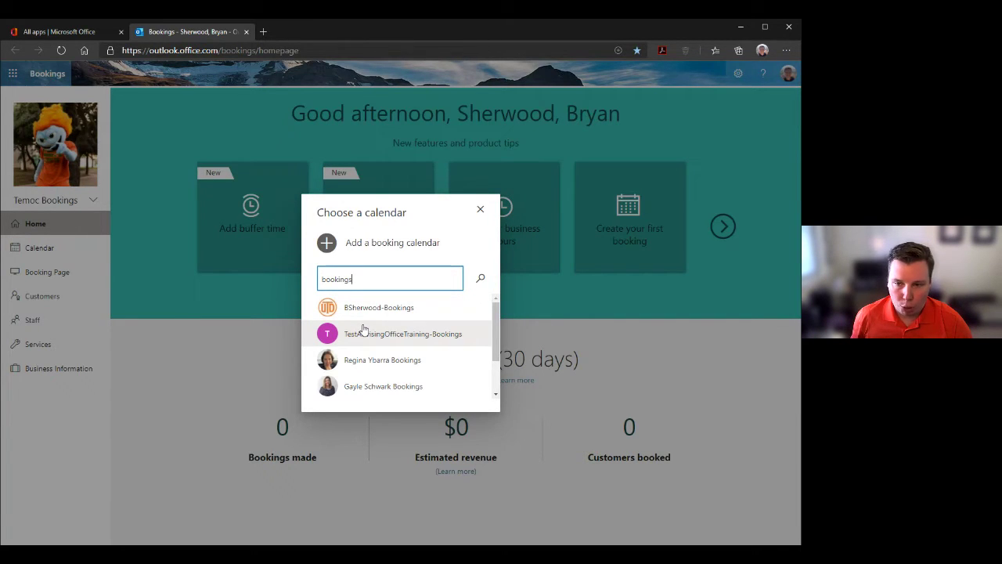
pyautogui.click(480, 209)
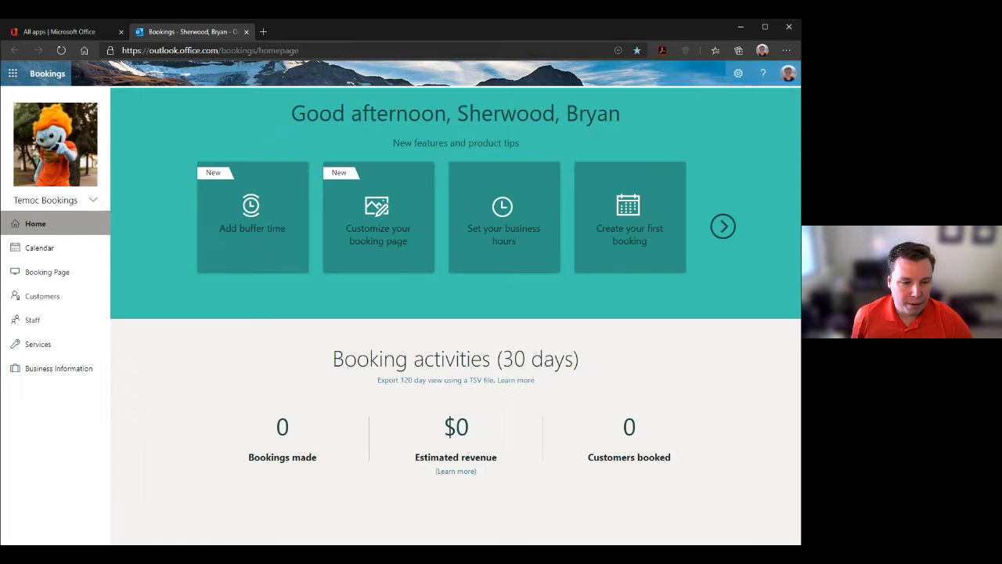
# Step: Page to the next product tips, then go to the Temoc Bookings staff list
pyautogui.hotkey('ctrl', '+')
pyautogui.hotkey('ctrl', '+')
pyautogui.hotkey('ctrl', '+')
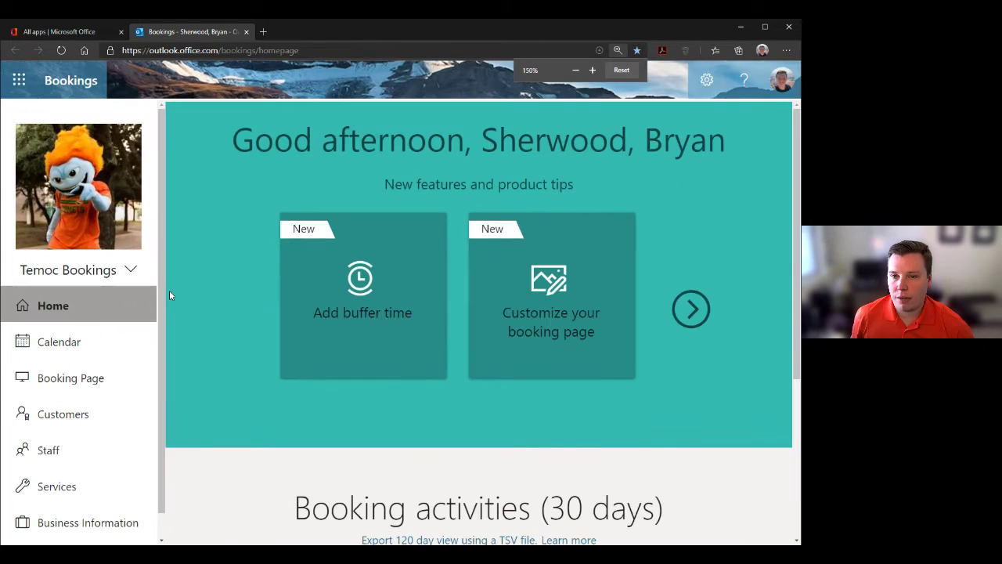
pyautogui.hotkey('ctrl', '-')
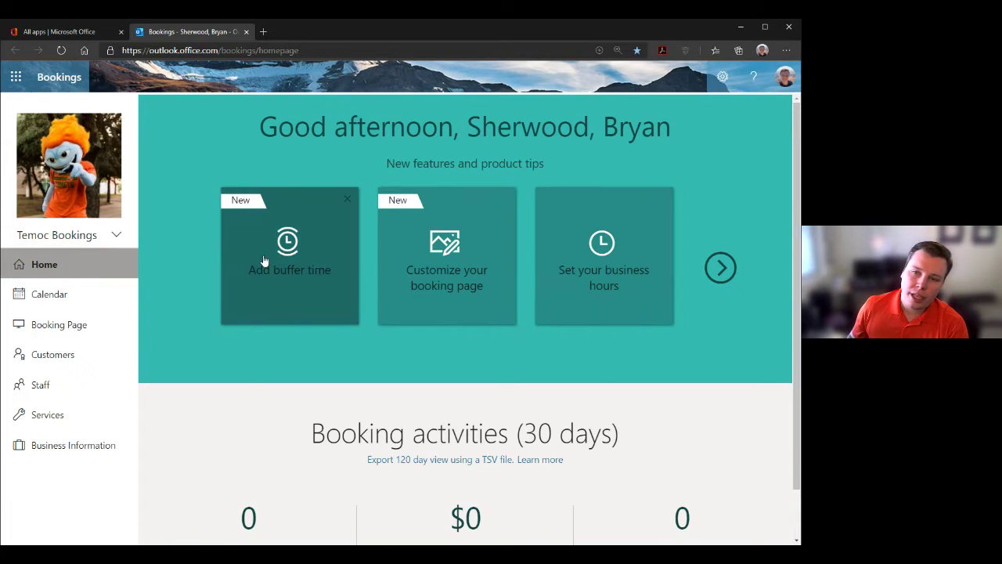
pyautogui.click(721, 269)
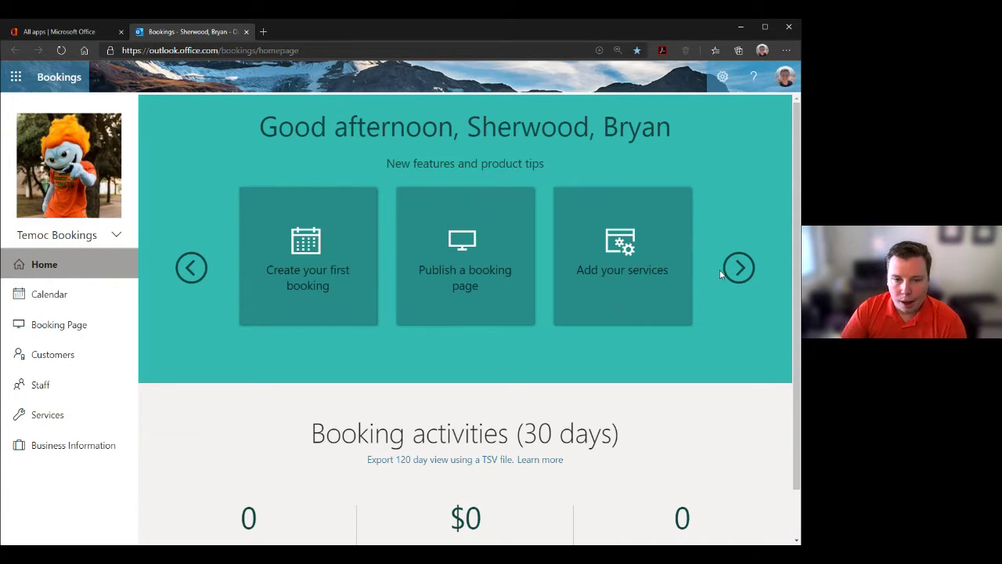
pyautogui.click(50, 385)
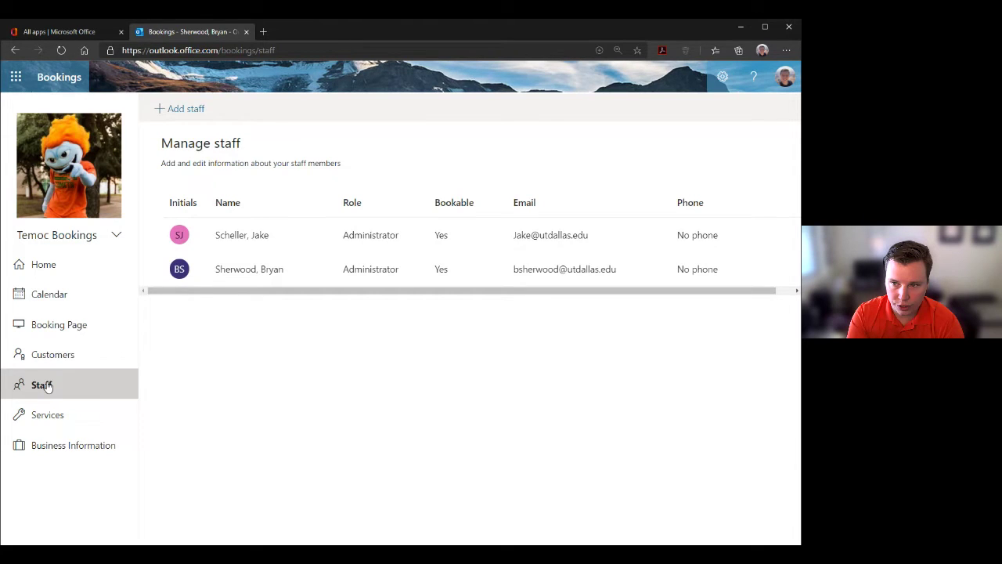
# Step: Add a new staff member by picking the directory person and setting initials to AP
pyautogui.click(190, 118)
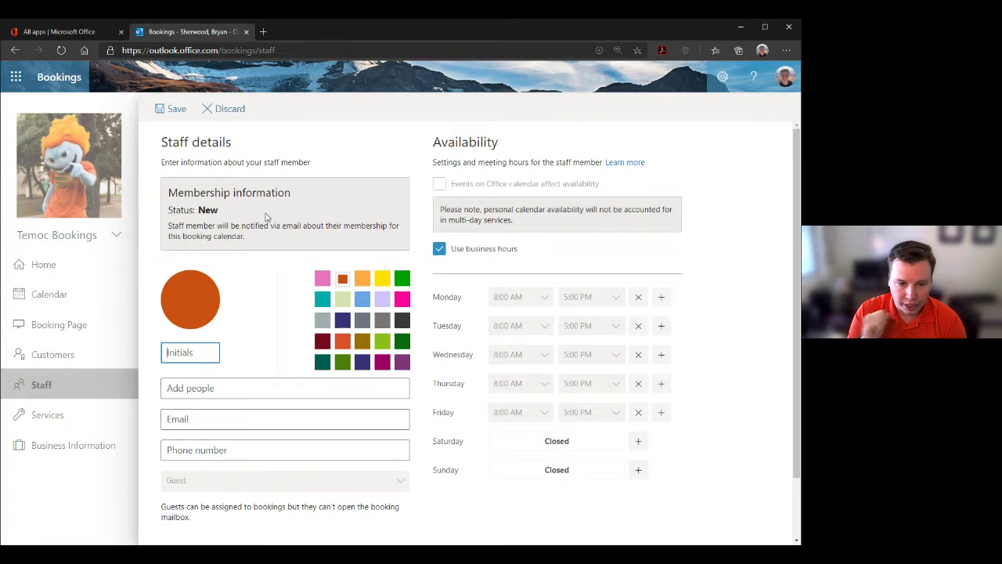
pyautogui.scroll(-1, 269, 336)
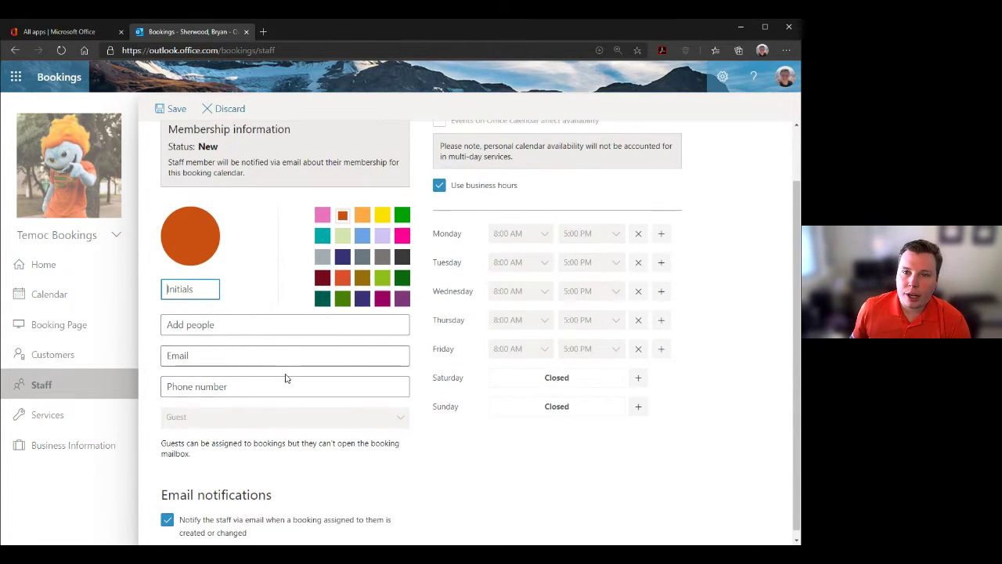
pyautogui.scroll(1, 274, 344)
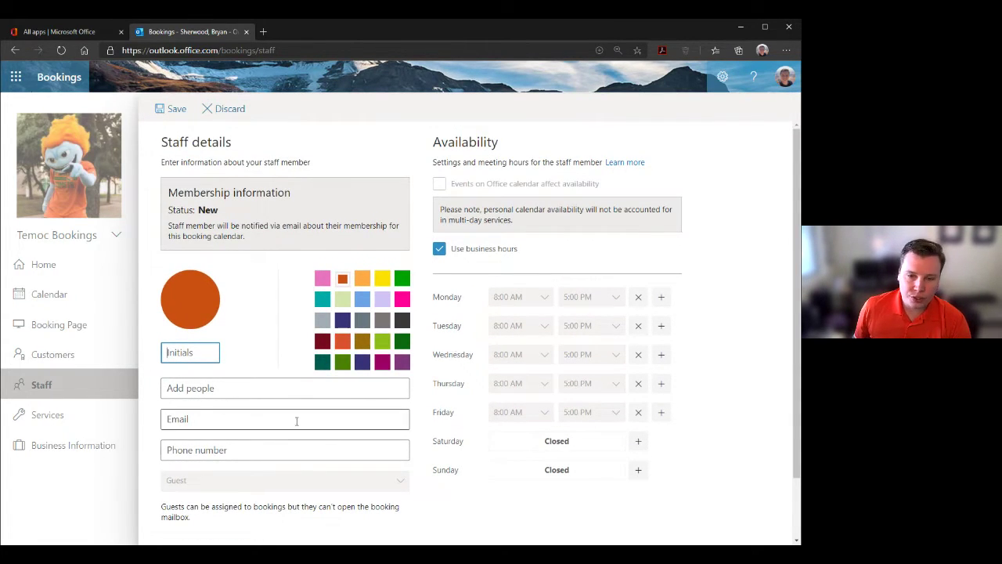
pyautogui.click(192, 394)
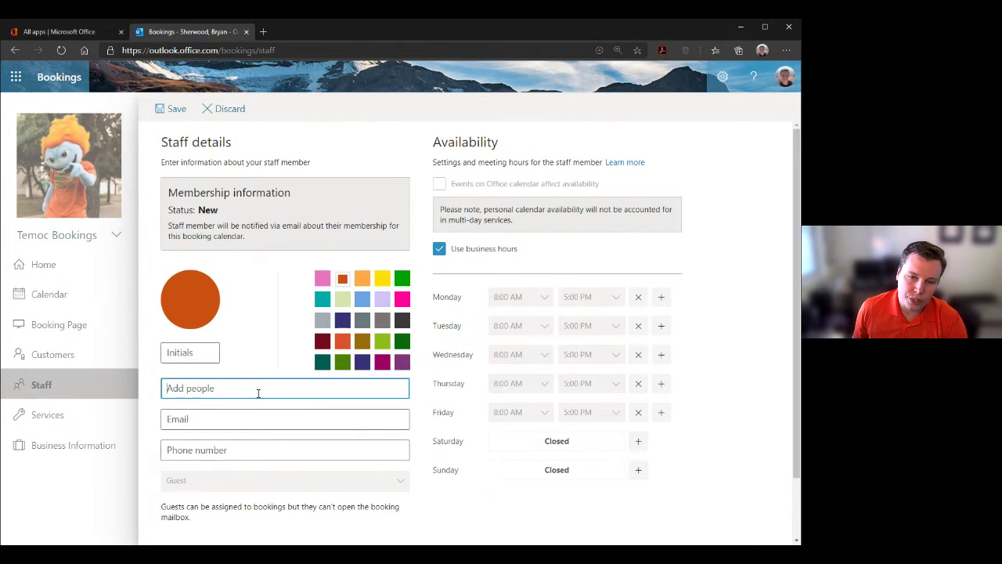
pyautogui.write('pritchard')
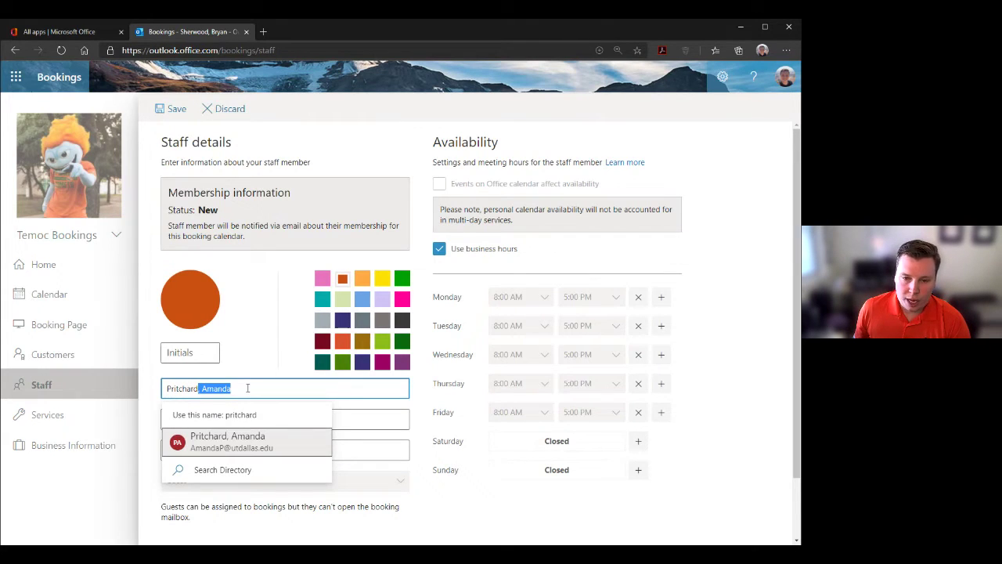
pyautogui.click(199, 442)
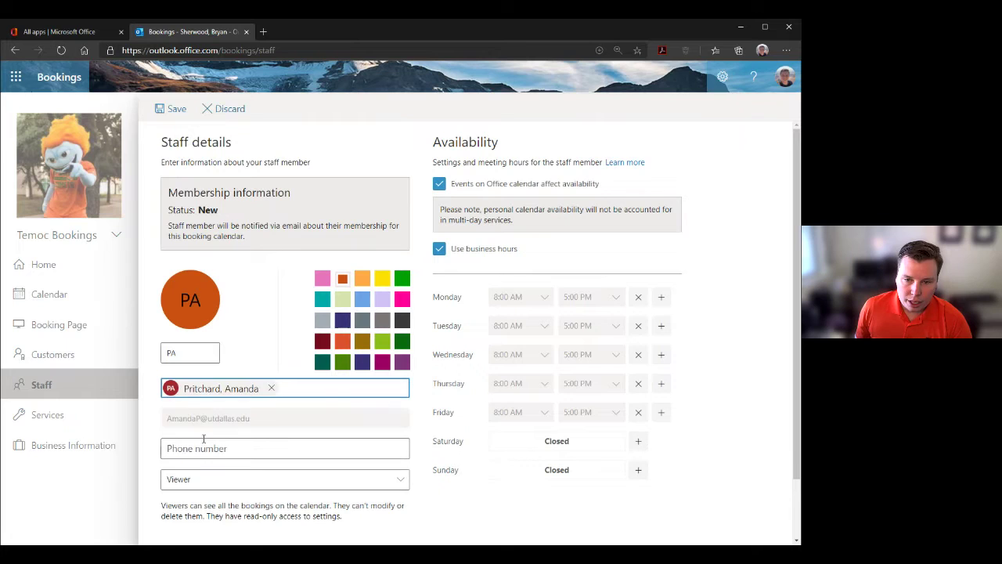
pyautogui.doubleClick(192, 353)
pyautogui.write('AP')
# Step: Give the new staff member a light orange avatar and the Viewer role, then save
pyautogui.scroll(-1, 243, 396)
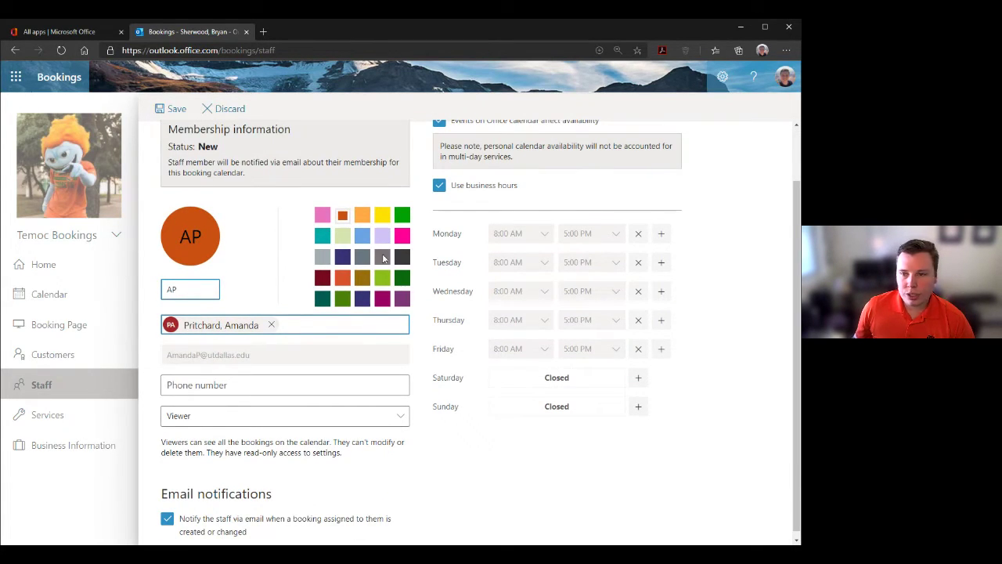
pyautogui.click(360, 216)
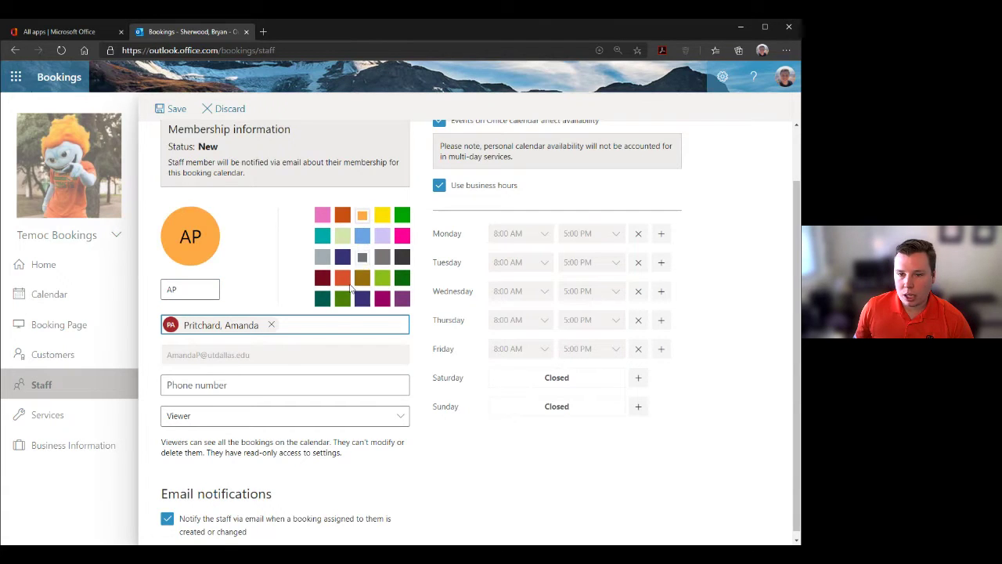
pyautogui.click(202, 415)
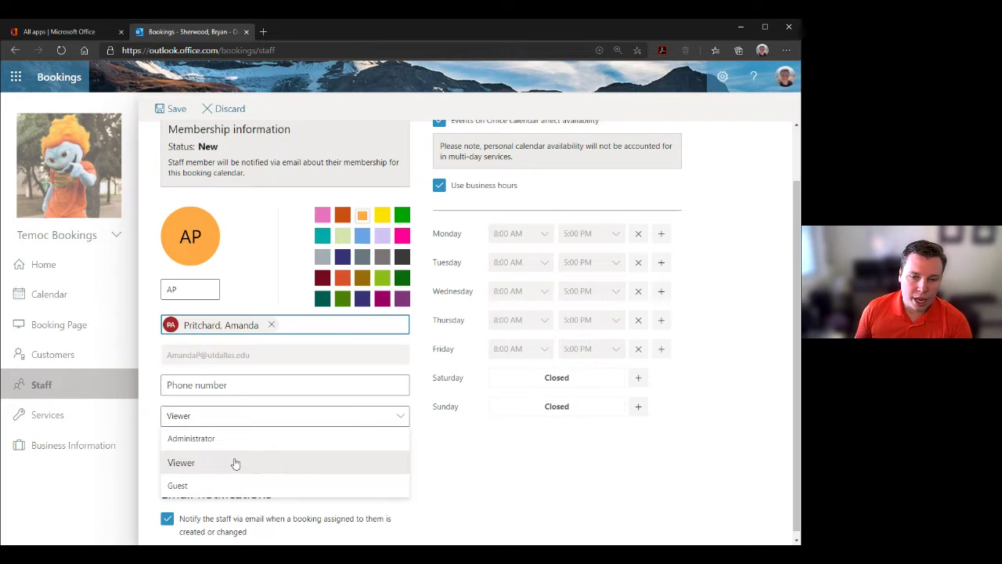
pyautogui.click(301, 423)
pyautogui.click(257, 420)
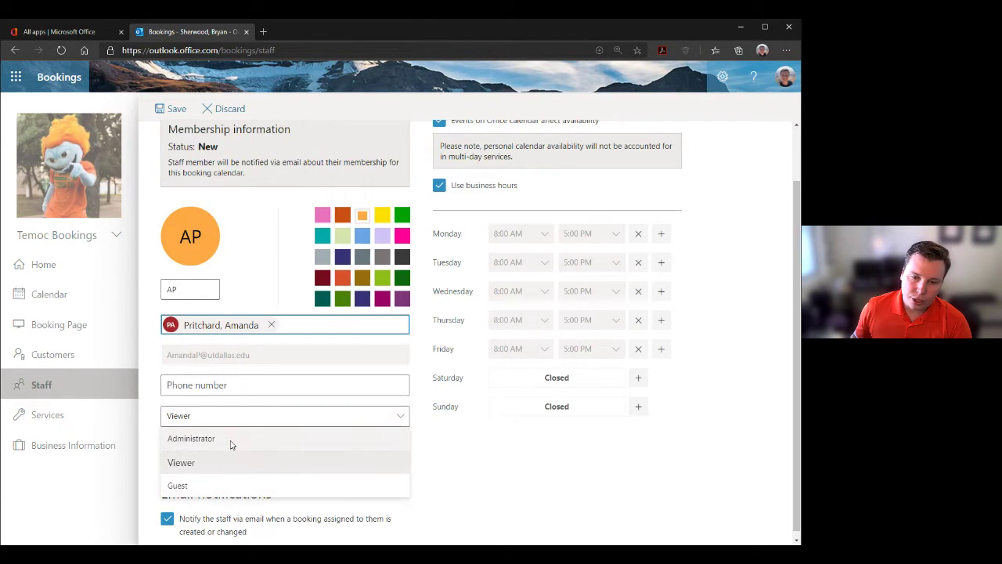
pyautogui.click(232, 436)
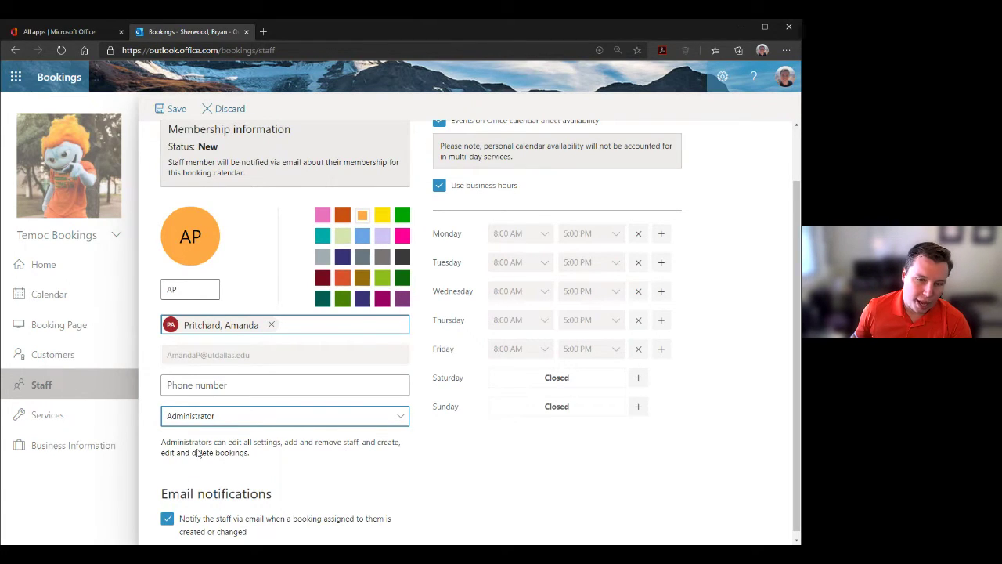
pyautogui.click(197, 415)
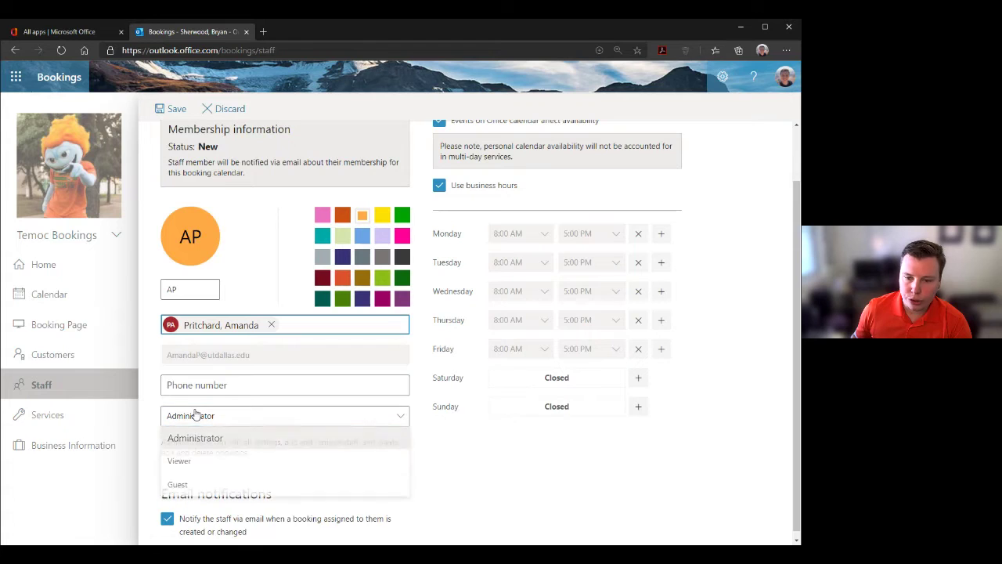
pyautogui.click(185, 468)
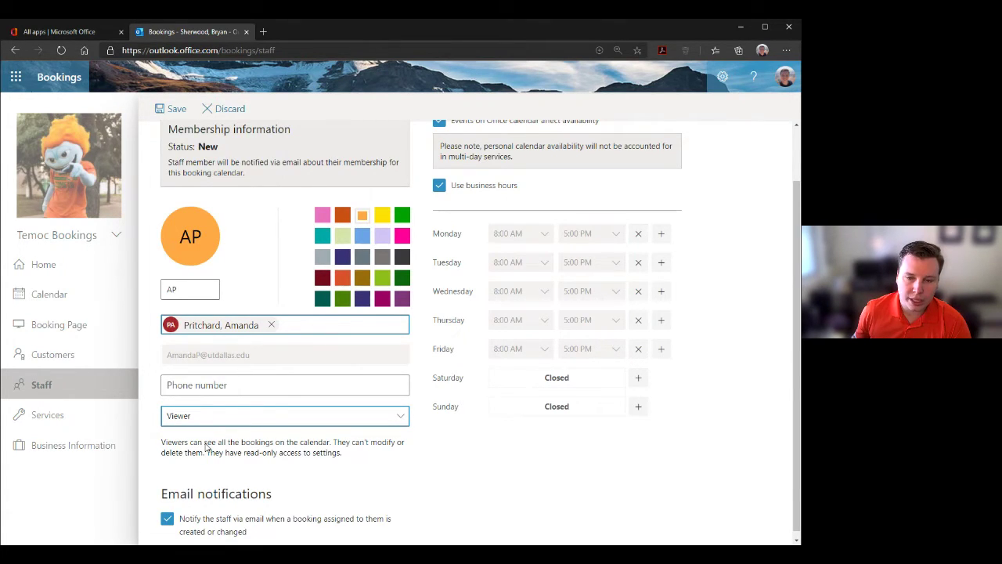
pyautogui.click(188, 422)
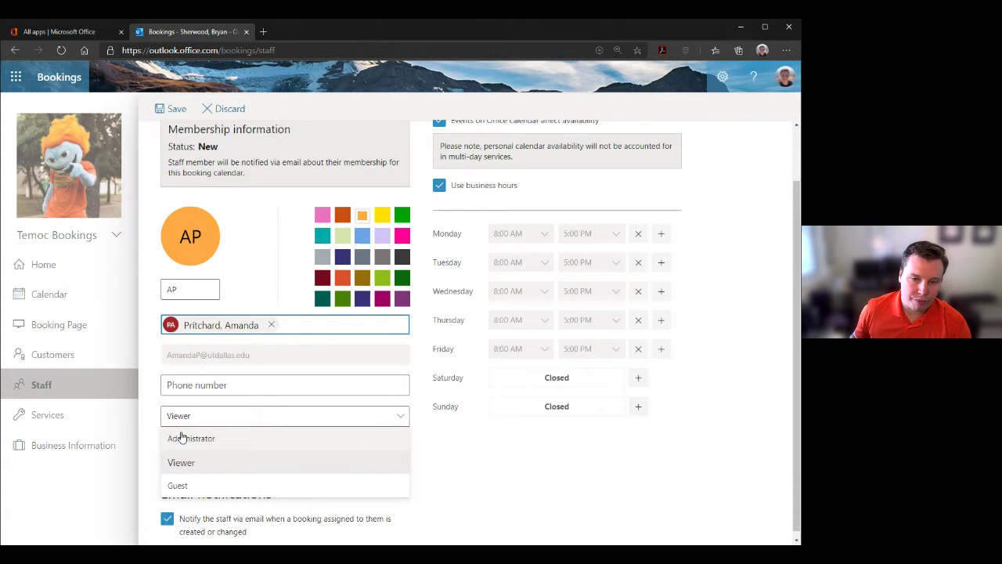
pyautogui.click(156, 417)
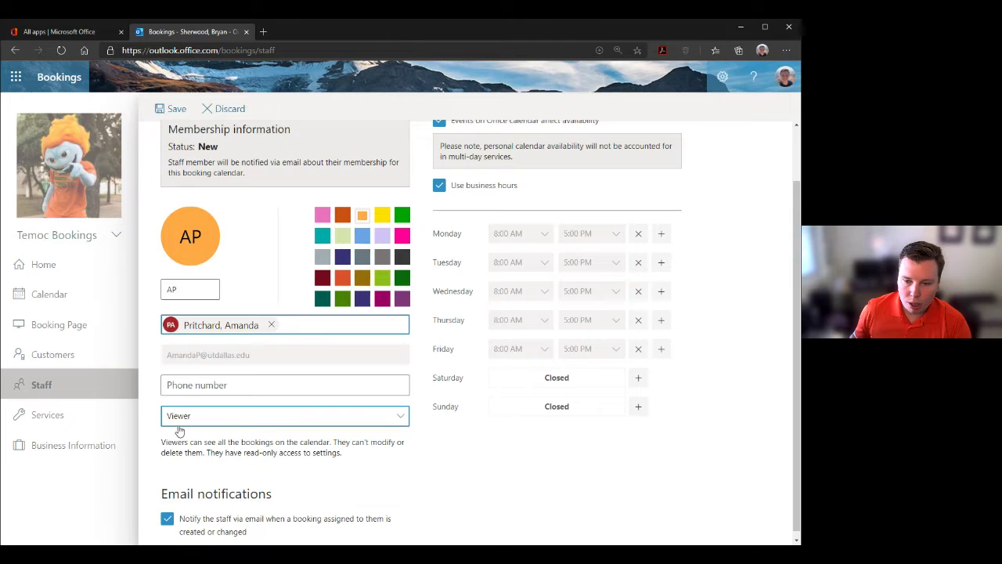
pyautogui.click(168, 111)
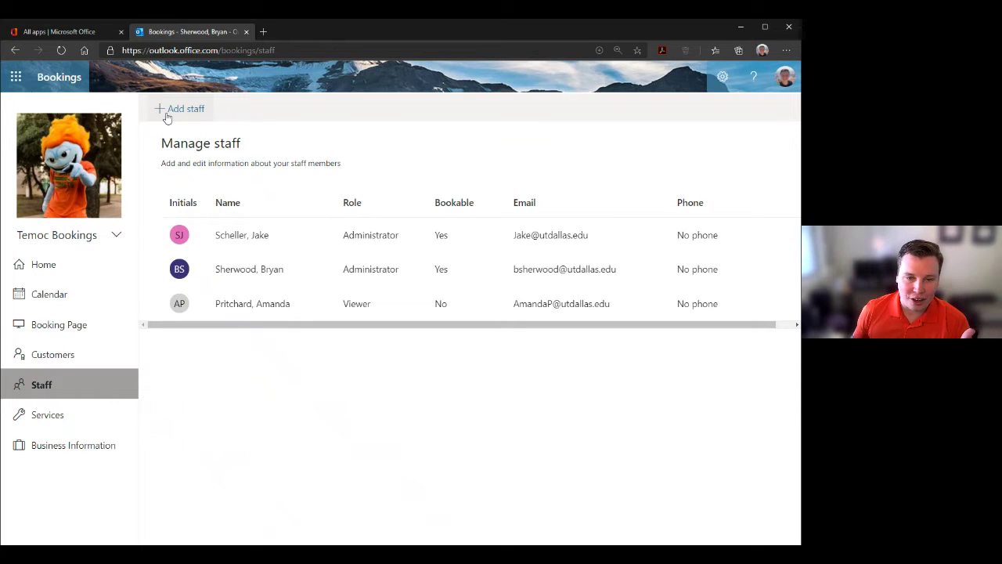
# Step: Review the new member's details, then start adding another person found in the directory
pyautogui.click(263, 308)
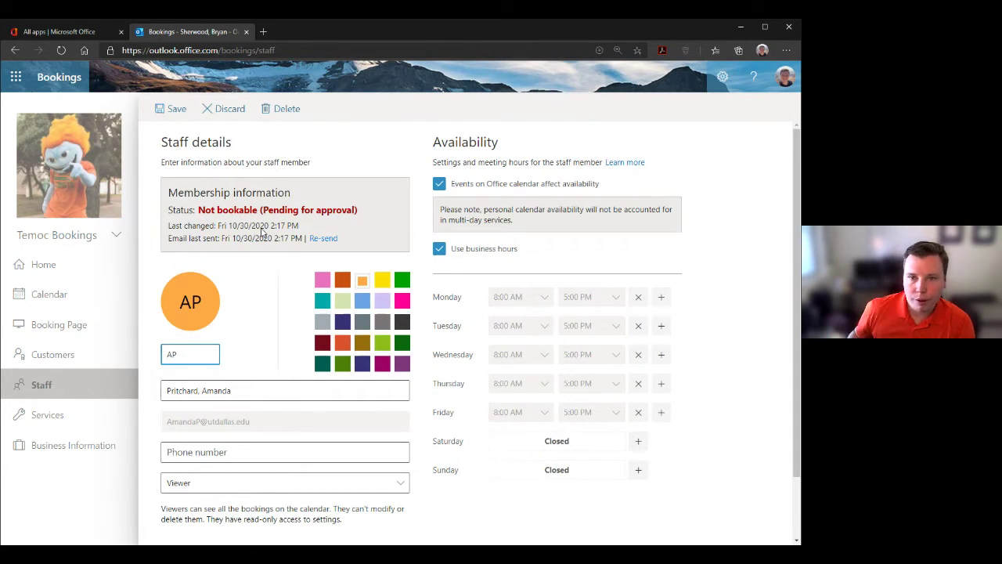
pyautogui.click(227, 113)
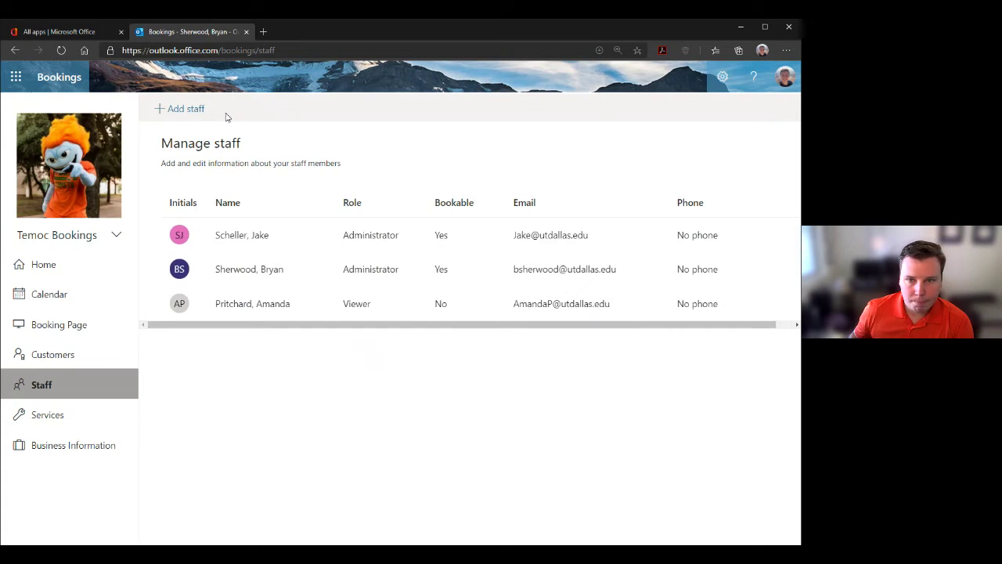
pyautogui.click(180, 112)
pyautogui.hotkey('ctrl', '+')
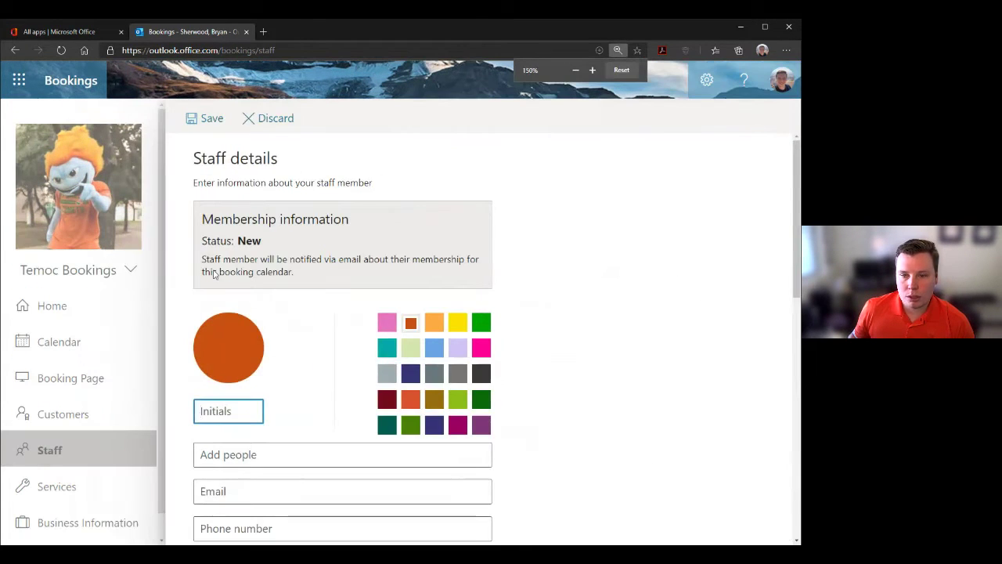
pyautogui.scroll(-1, 244, 279)
pyautogui.click(252, 392)
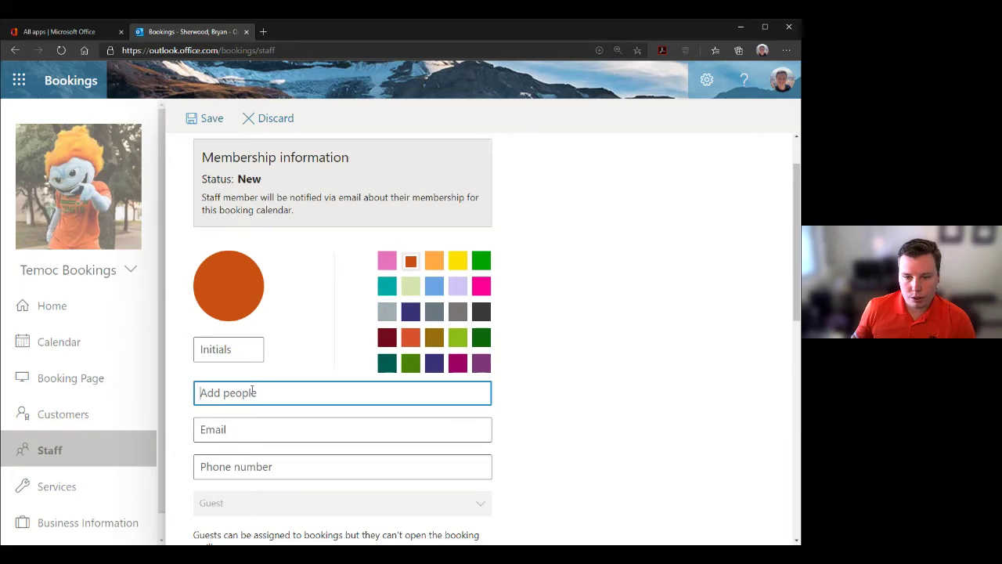
pyautogui.write('amanda')
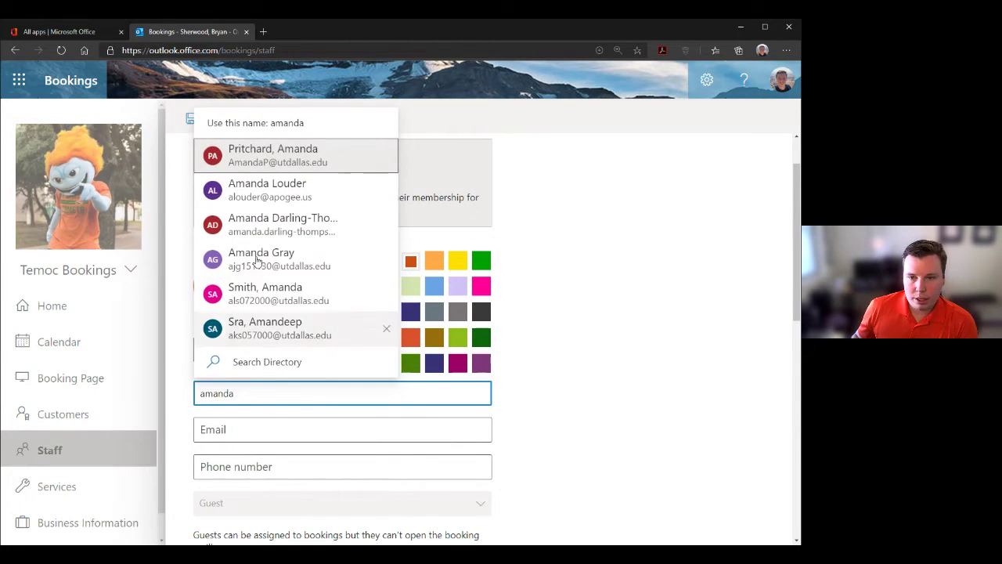
pyautogui.click(266, 166)
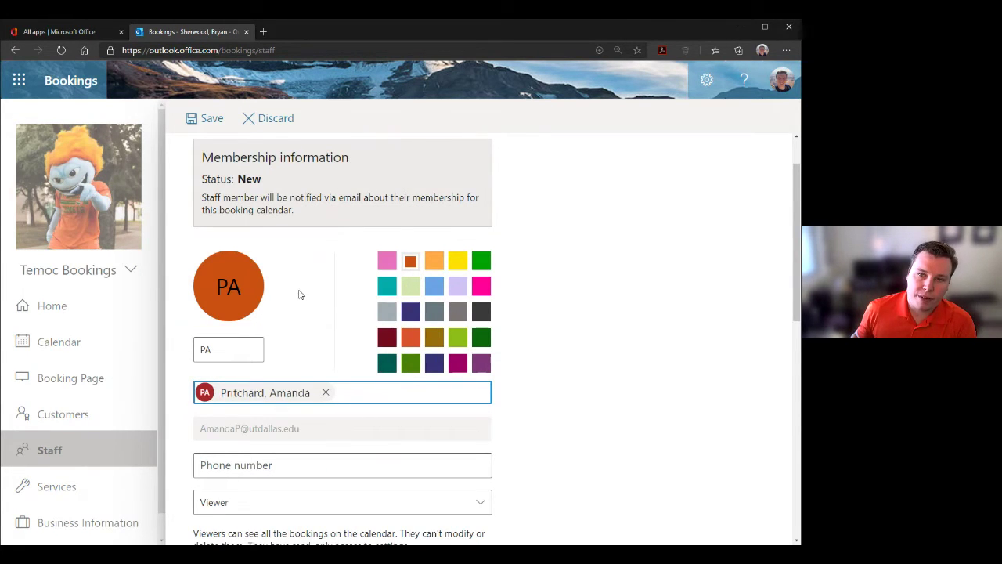
# Step: Set the second person's role to Viewer, then discard the unsaved staff form
pyautogui.scroll(-1, 289, 259)
pyautogui.scroll(-1, 250, 431)
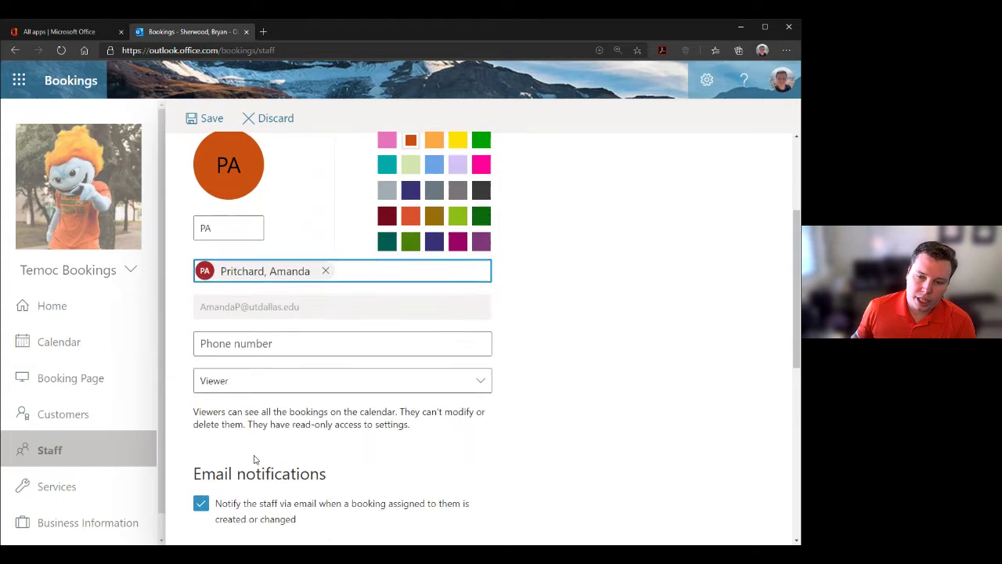
pyautogui.click(259, 382)
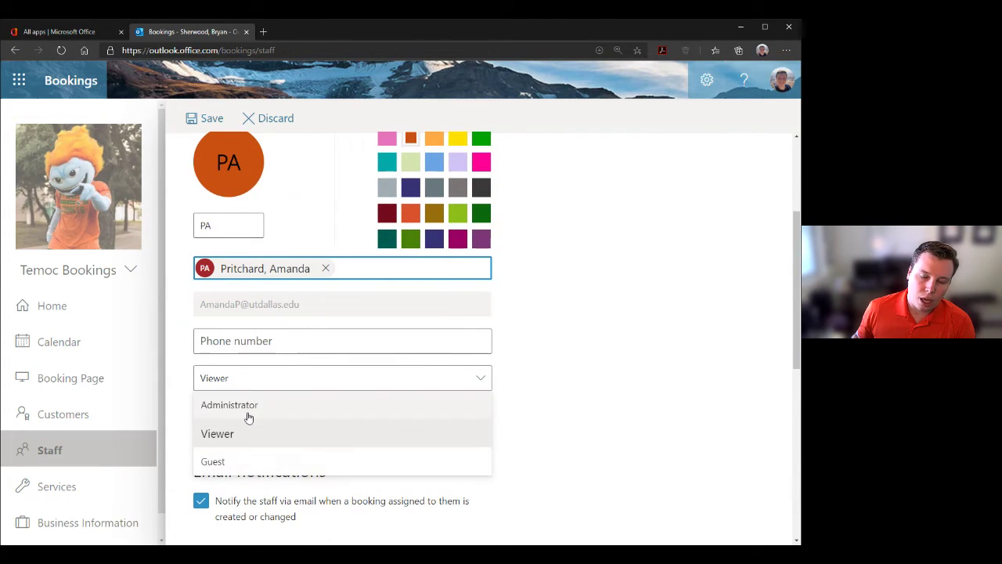
pyautogui.click(179, 411)
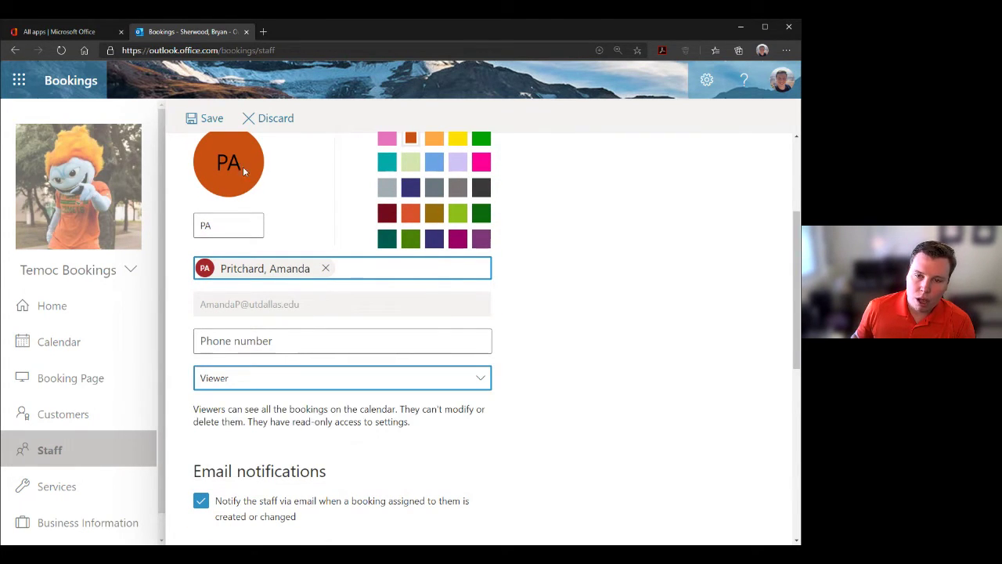
pyautogui.scroll(1, 247, 165)
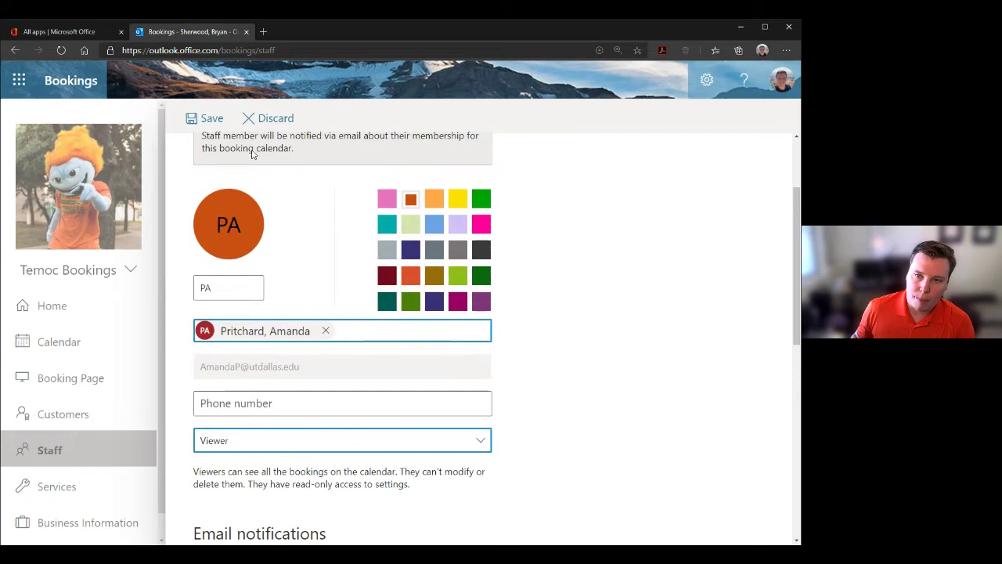
pyautogui.click(281, 119)
pyautogui.click(315, 328)
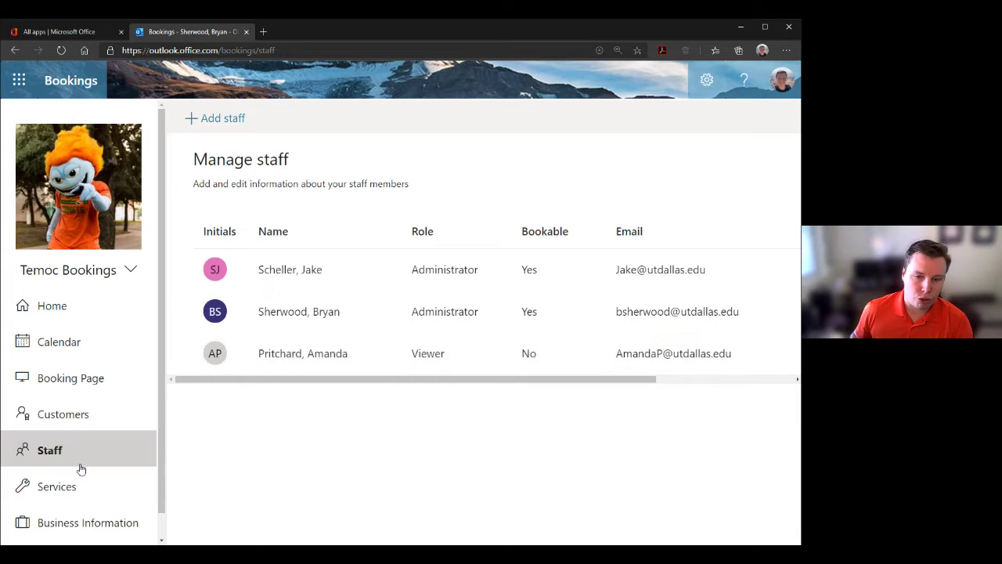
# Step: Open Services and review the Initial consult details, discarding without any changes
pyautogui.click(71, 492)
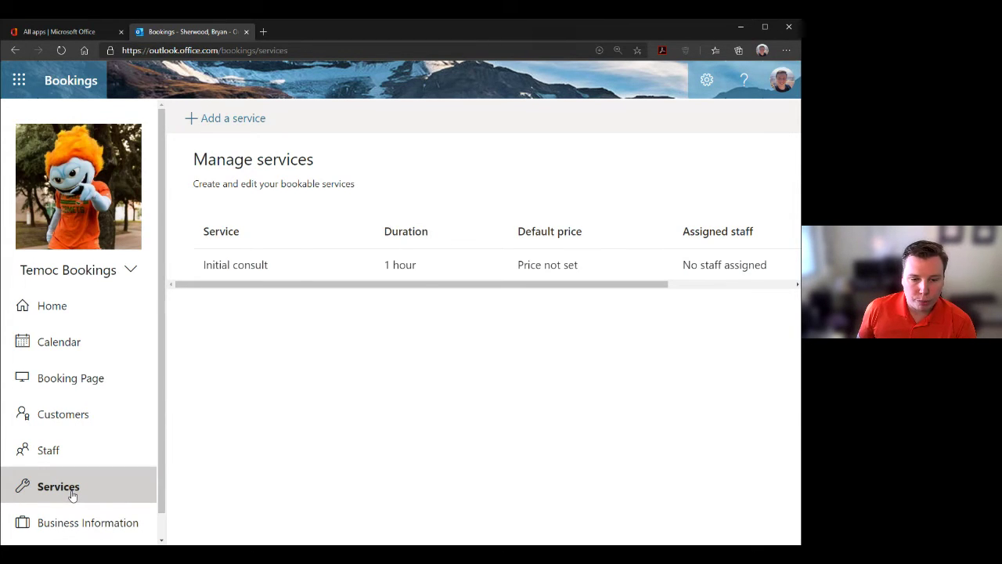
pyautogui.click(289, 271)
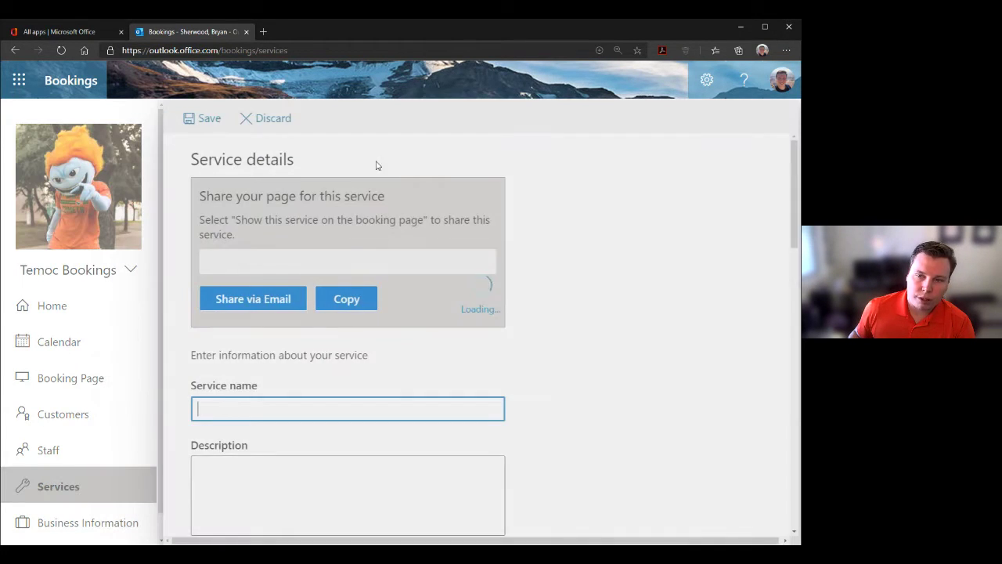
pyautogui.scroll(-3, 318, 244)
pyautogui.scroll(-2, 311, 349)
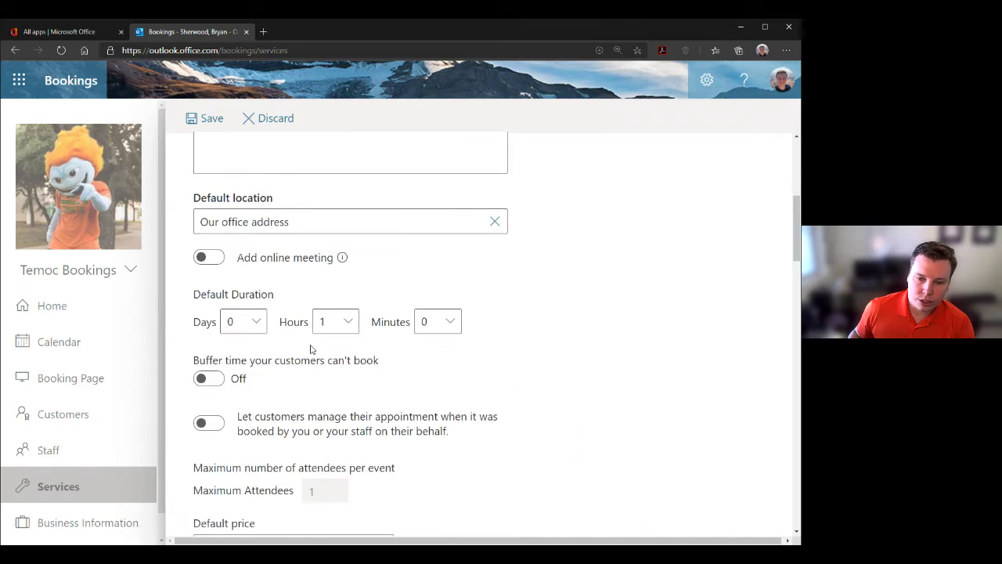
pyautogui.scroll(5, 307, 231)
pyautogui.click(265, 125)
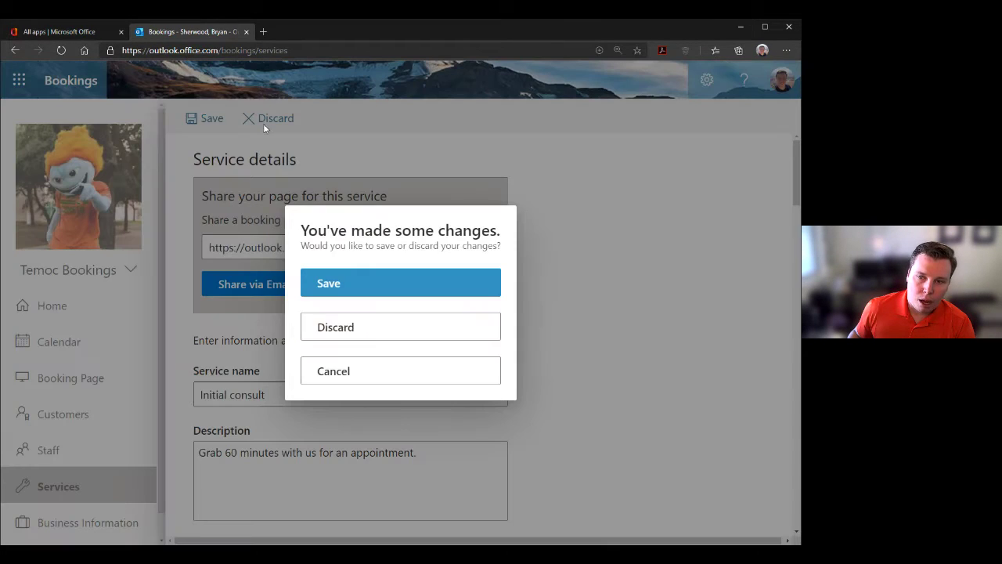
pyautogui.click(342, 327)
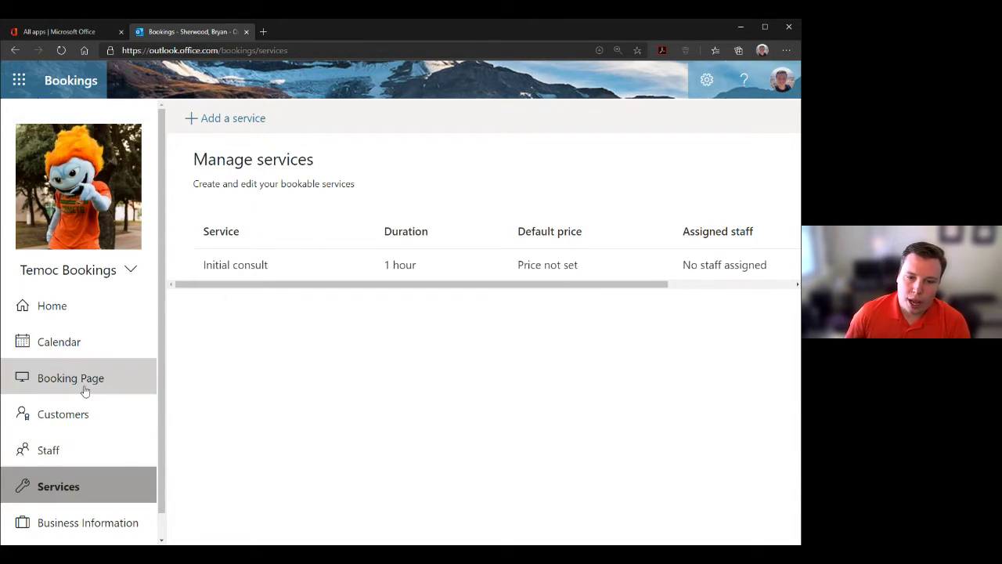
# Step: View the administrator's availability: business hours, 8:00 AM–5:00 PM on weekdays
pyautogui.click(71, 445)
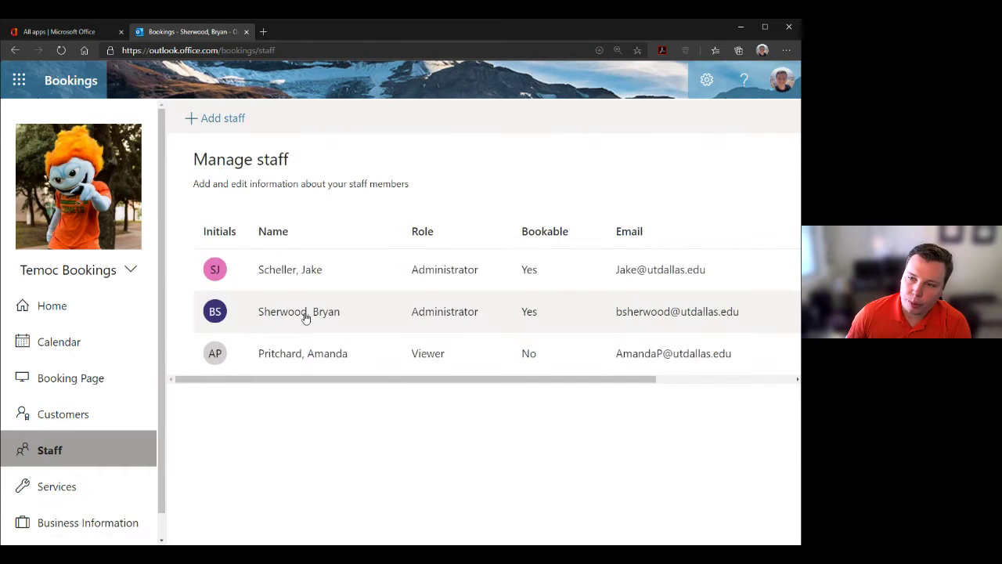
pyautogui.click(288, 314)
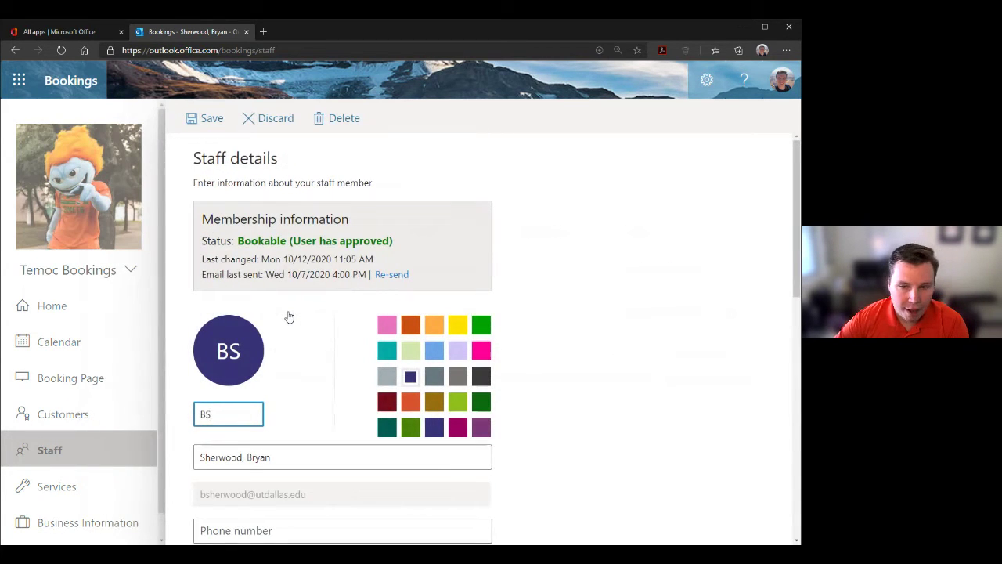
pyautogui.scroll(-3, 378, 322)
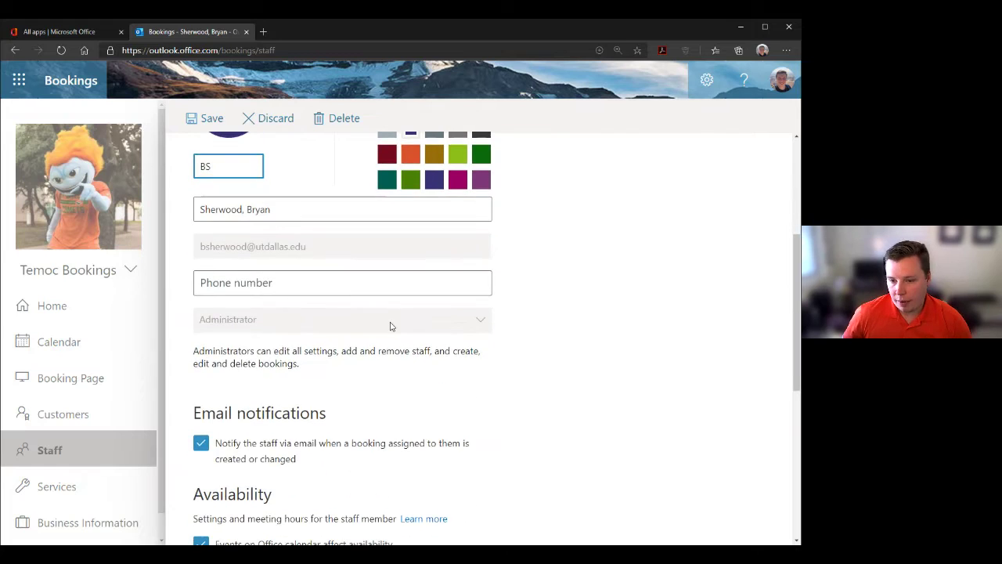
pyautogui.hotkey('ctrl', '-')
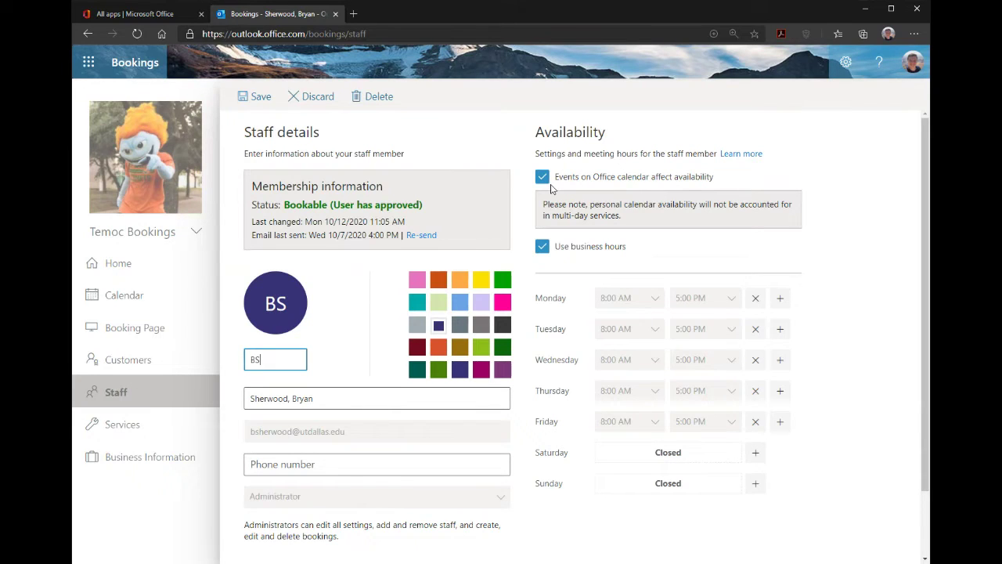
pyautogui.click(157, 392)
pyautogui.click(136, 429)
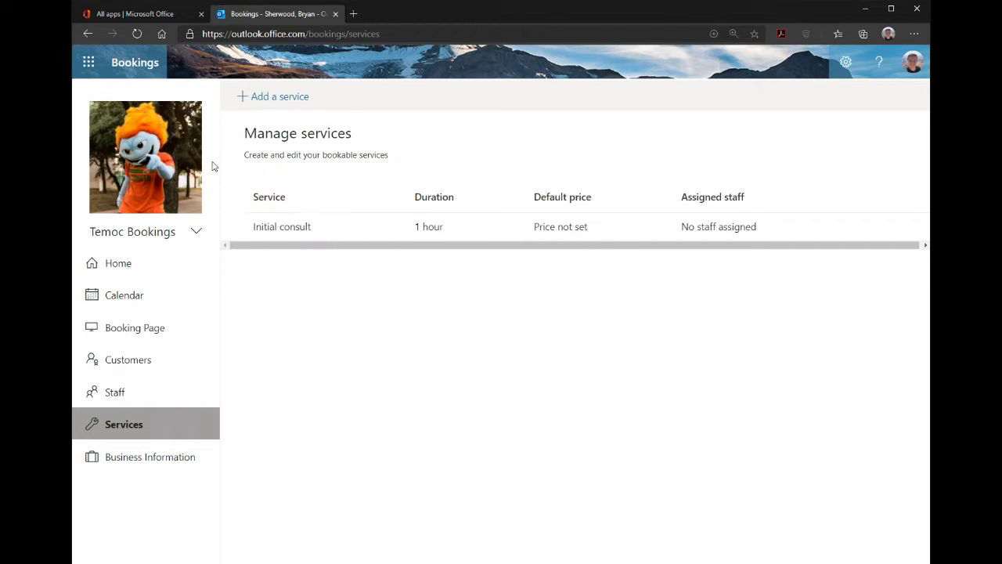
# Step: Enlarge the Manage services page for easier viewing
pyautogui.hotkey('ctrl', '+')
pyautogui.hotkey('ctrl', '+')
pyautogui.hotkey('ctrl', '+')
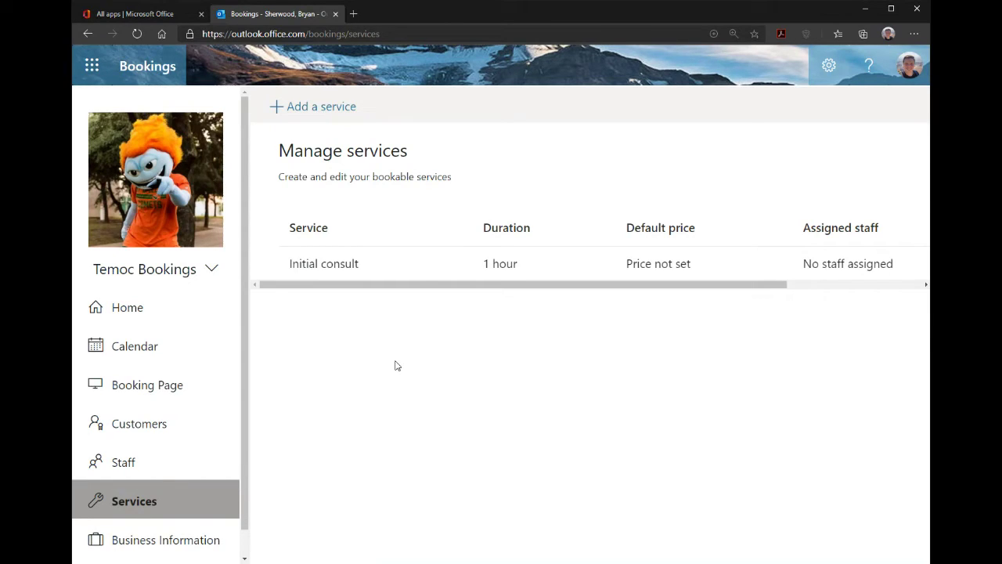
# Step: Open a blank Add a service form, look through its fields, and discard it
pyautogui.click(320, 116)
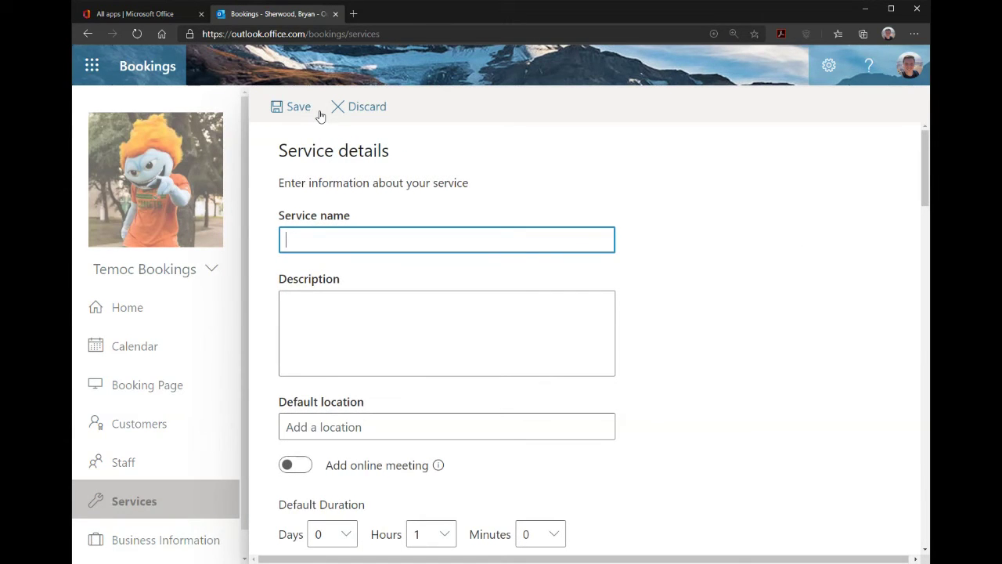
pyautogui.scroll(-3, 375, 205)
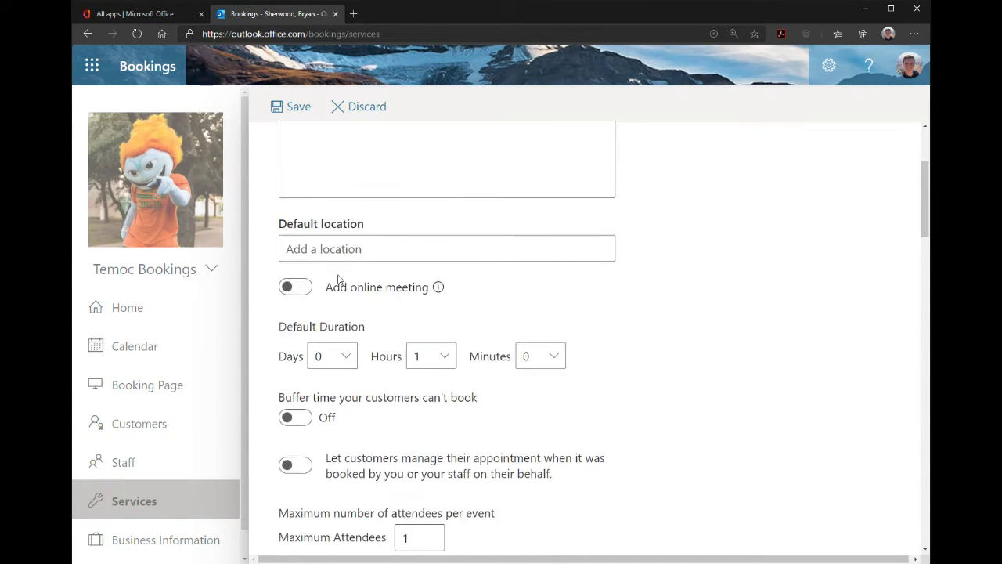
pyautogui.scroll(-2, 339, 279)
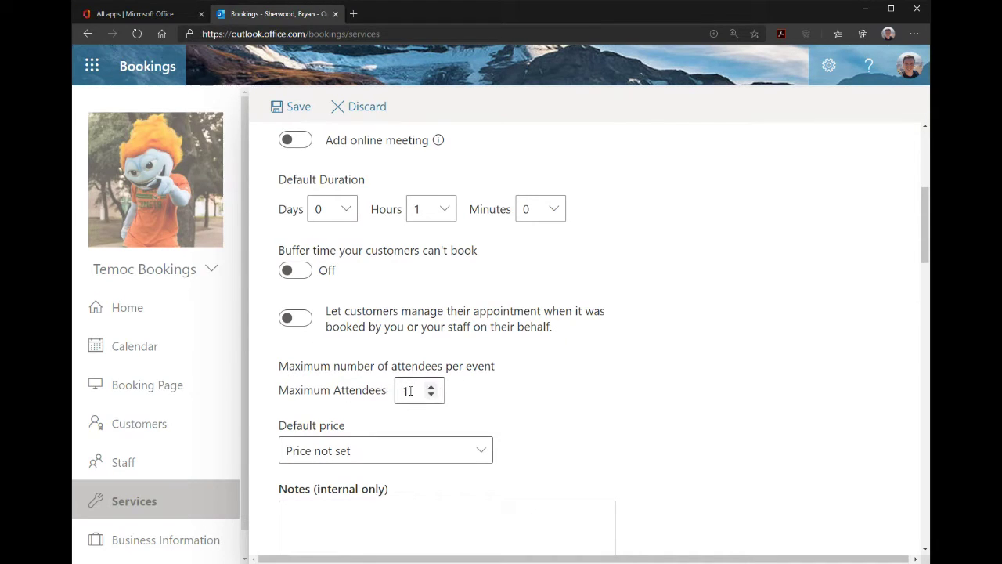
pyautogui.click(359, 108)
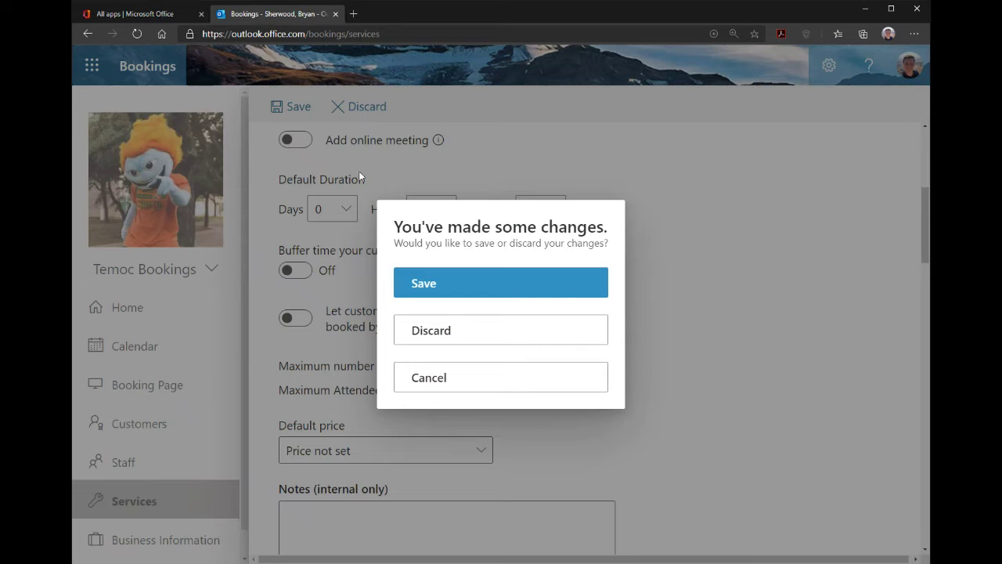
pyautogui.click(433, 331)
# Step: Open Initial consult's details, scroll through them, and close without saving
pyautogui.click(346, 268)
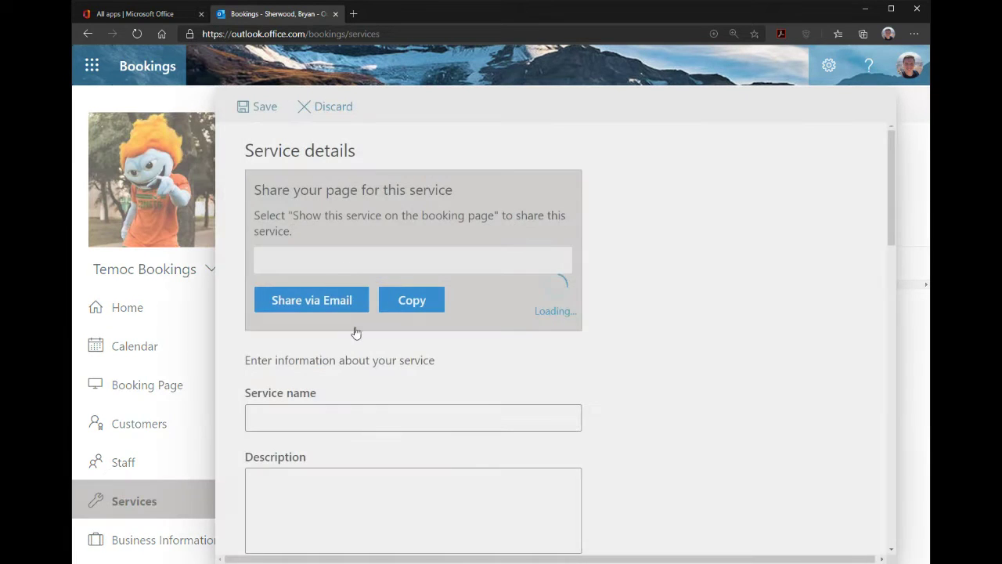
pyautogui.scroll(-6, 330, 345)
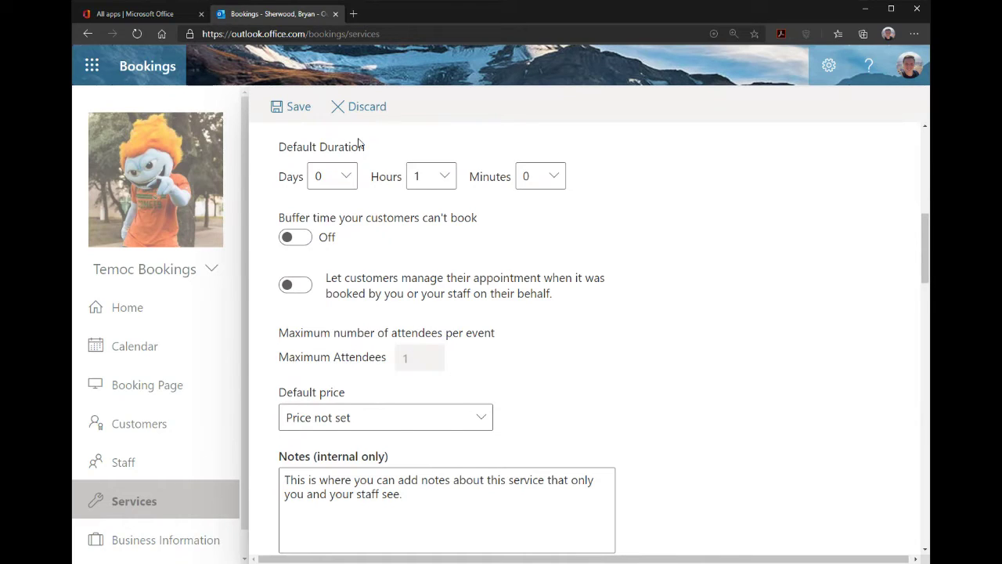
pyautogui.click(364, 108)
pyautogui.click(432, 329)
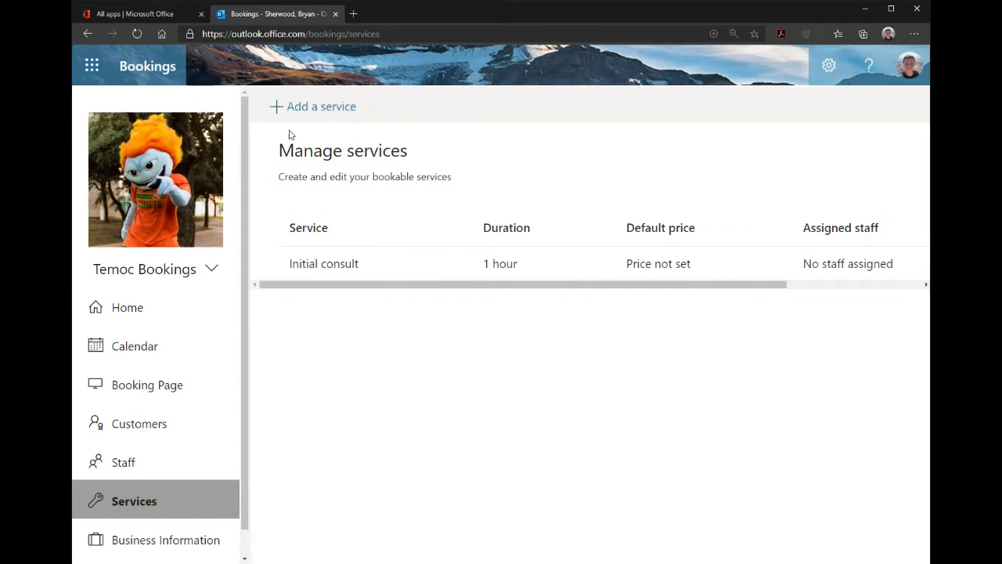
pyautogui.click(288, 109)
pyautogui.scroll(-4, 403, 435)
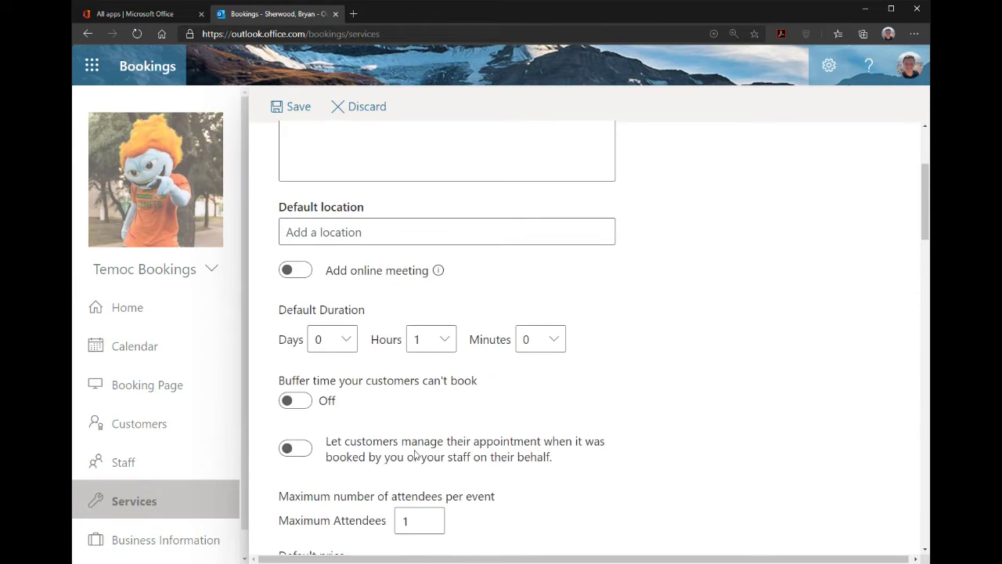
pyautogui.click(430, 386)
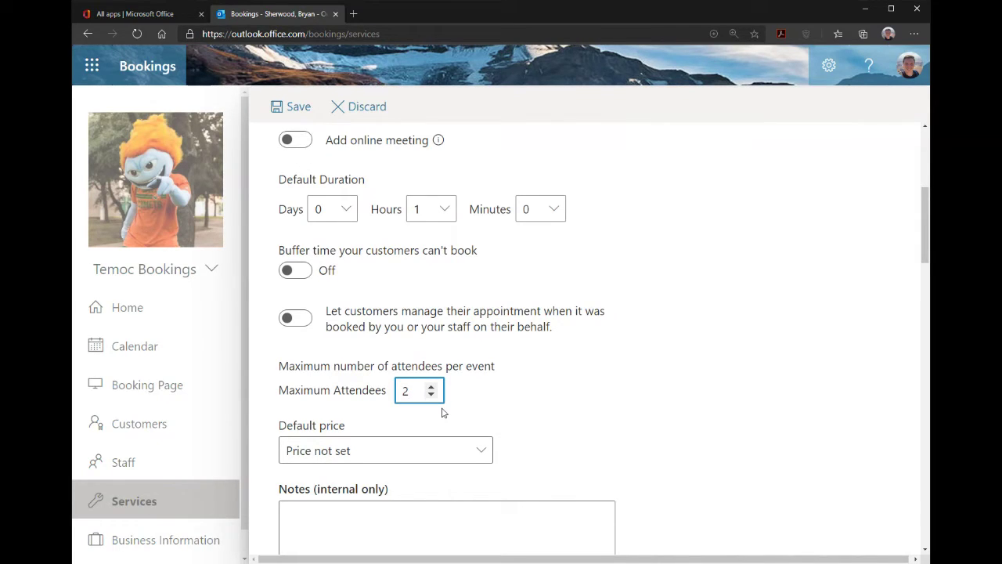
pyautogui.click(354, 120)
pyautogui.click(436, 328)
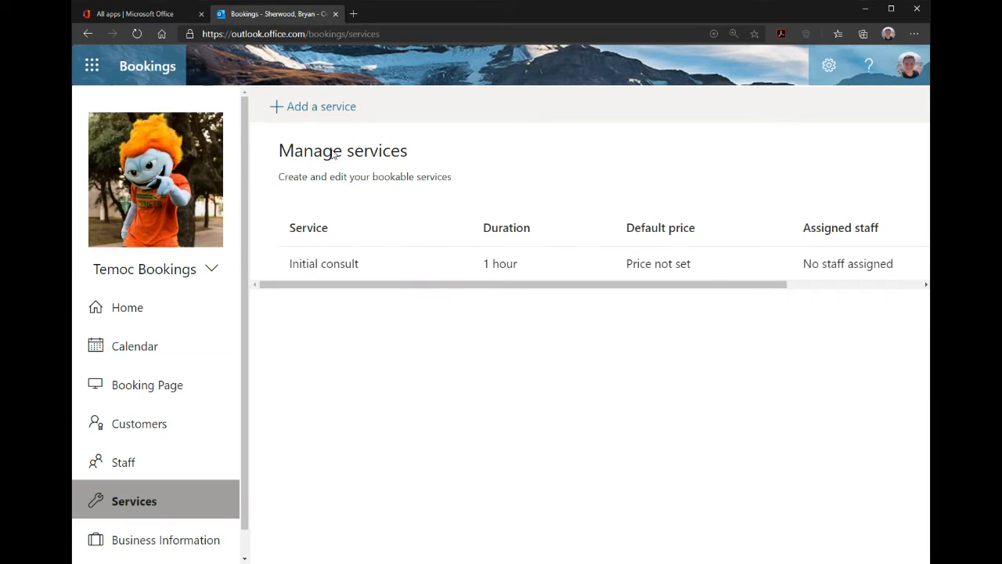
# Step: Start a new service named 'Office Hours'
pyautogui.click(318, 113)
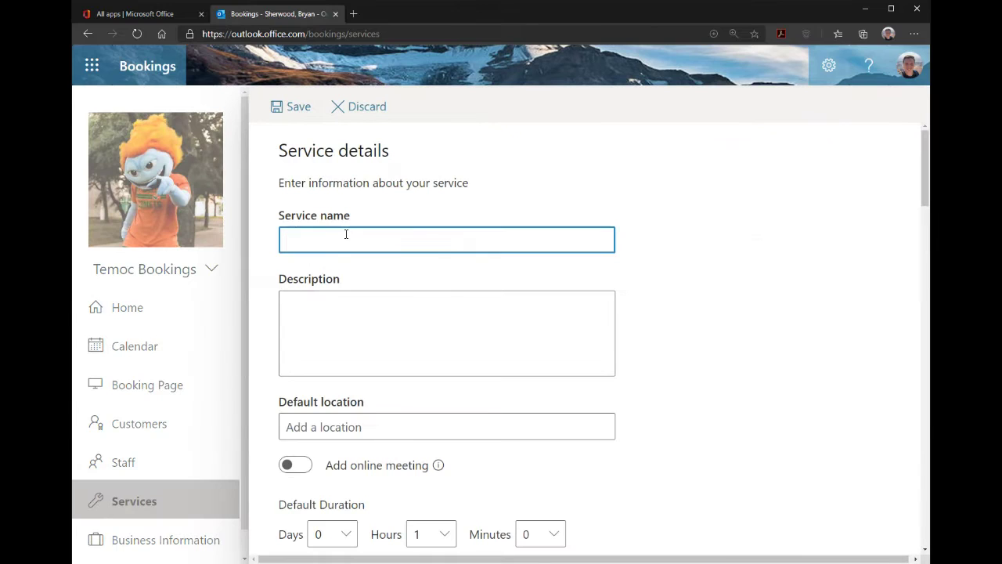
pyautogui.write('Office Hours')
pyautogui.click(378, 331)
pyautogui.scroll(-1, 347, 311)
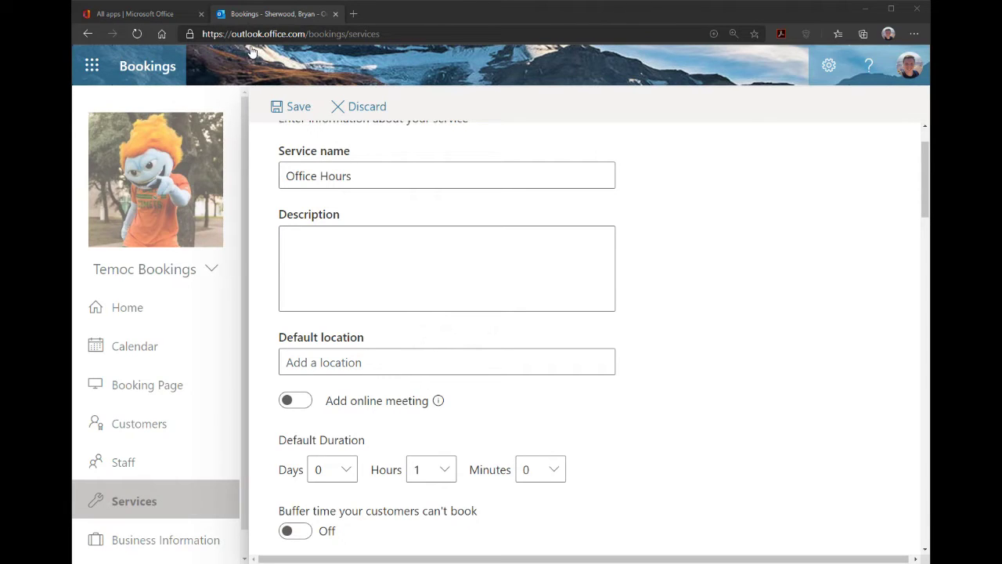
# Step: Enter 'Teams Meetings' as the service's default location
pyautogui.click(582, 280)
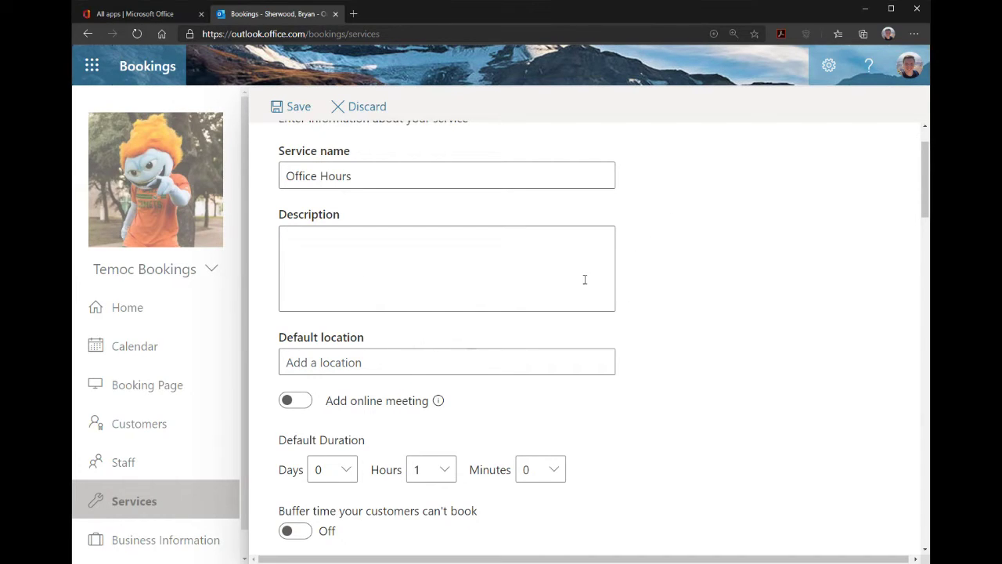
pyautogui.click(387, 355)
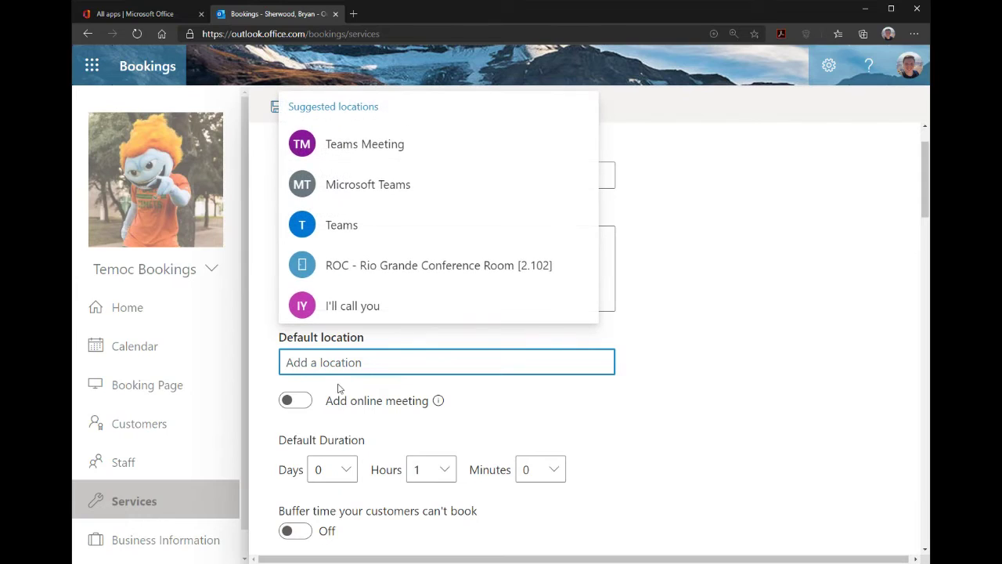
pyautogui.write('Teams')
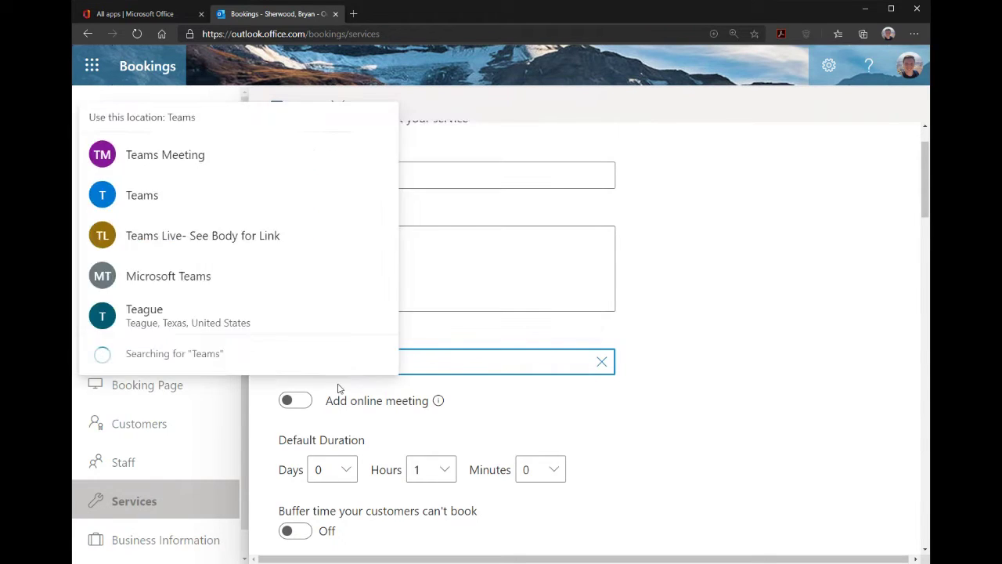
pyautogui.write(' Meetings')
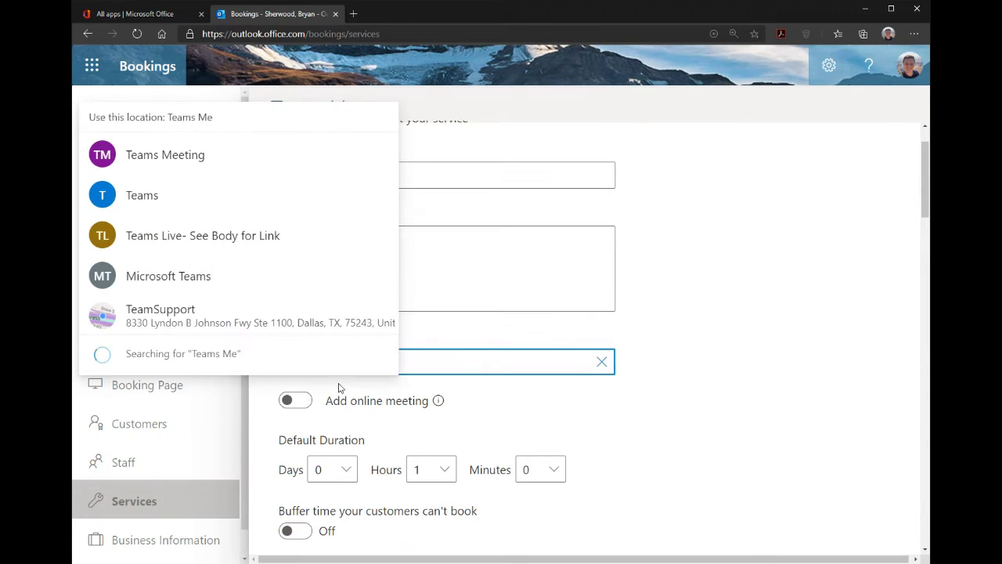
pyautogui.click(701, 354)
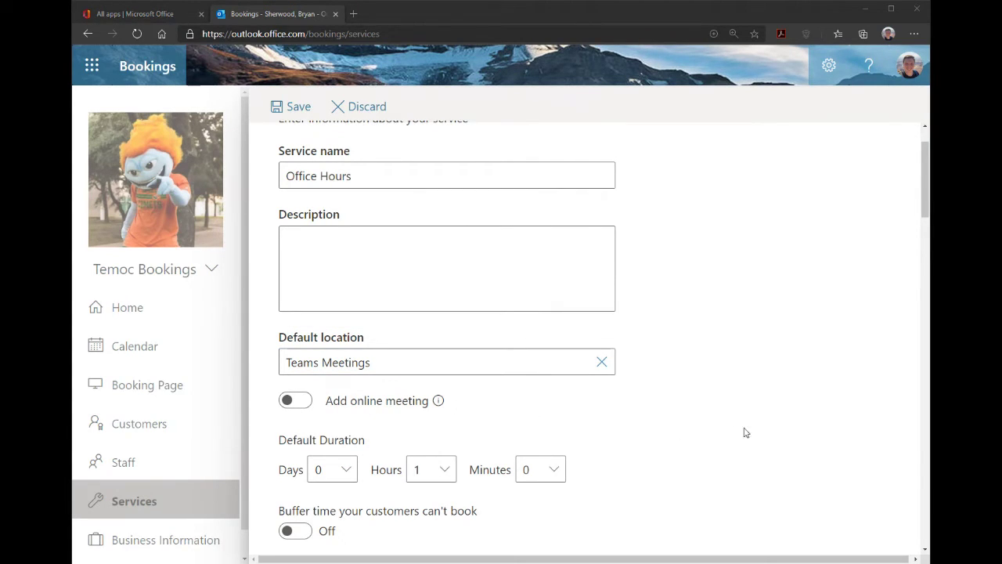
# Step: Turn on Add online meeting for the service
pyautogui.click(712, 396)
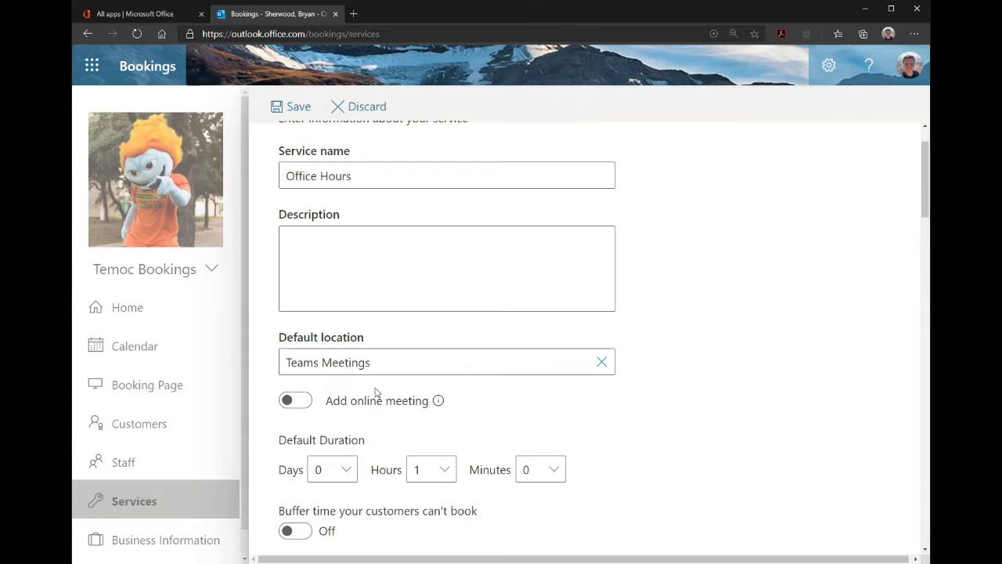
pyautogui.click(286, 401)
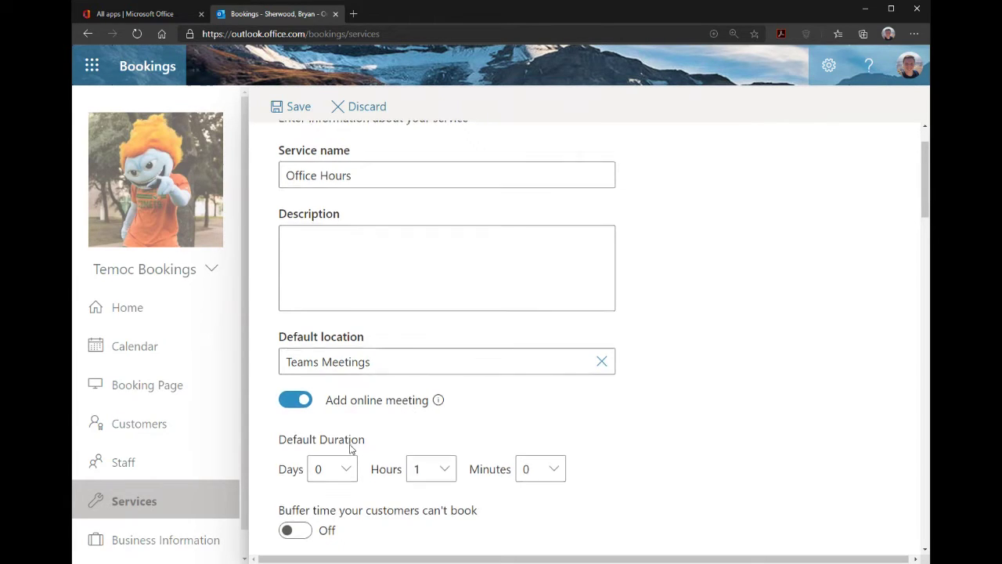
pyautogui.scroll(-1, 350, 447)
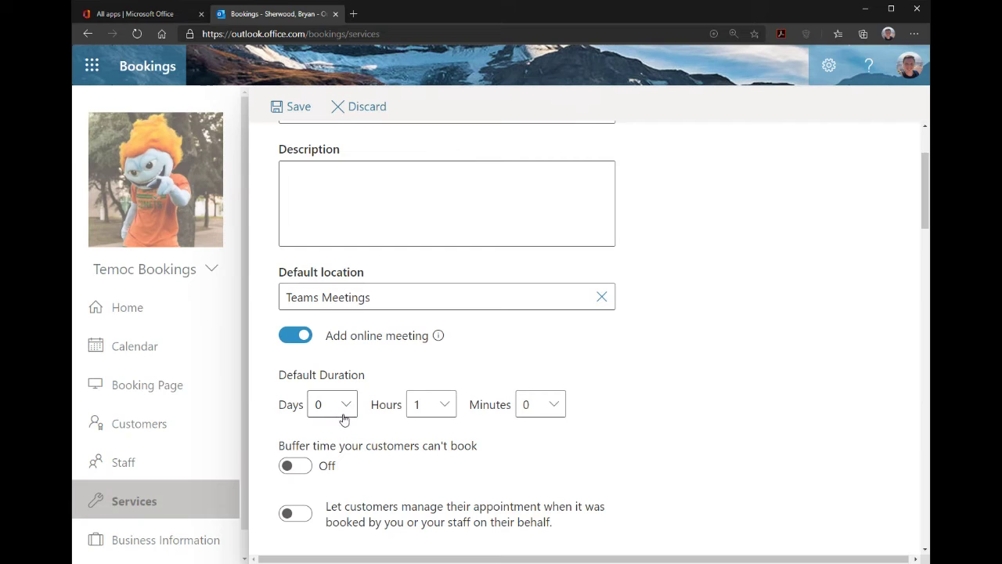
# Step: Set the default duration to 0 hours and 25 minutes
pyautogui.click(431, 398)
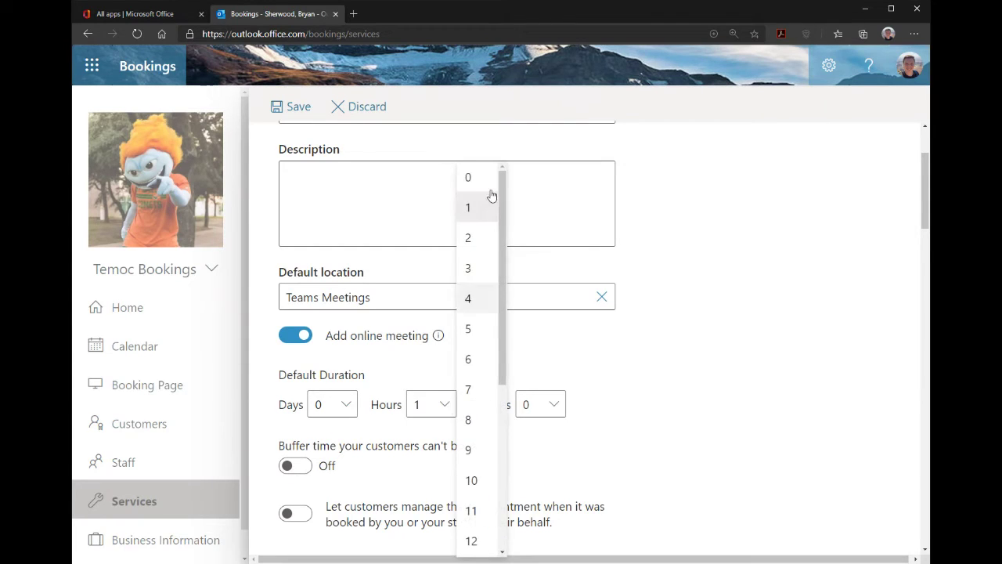
pyautogui.click(489, 180)
pyautogui.click(537, 398)
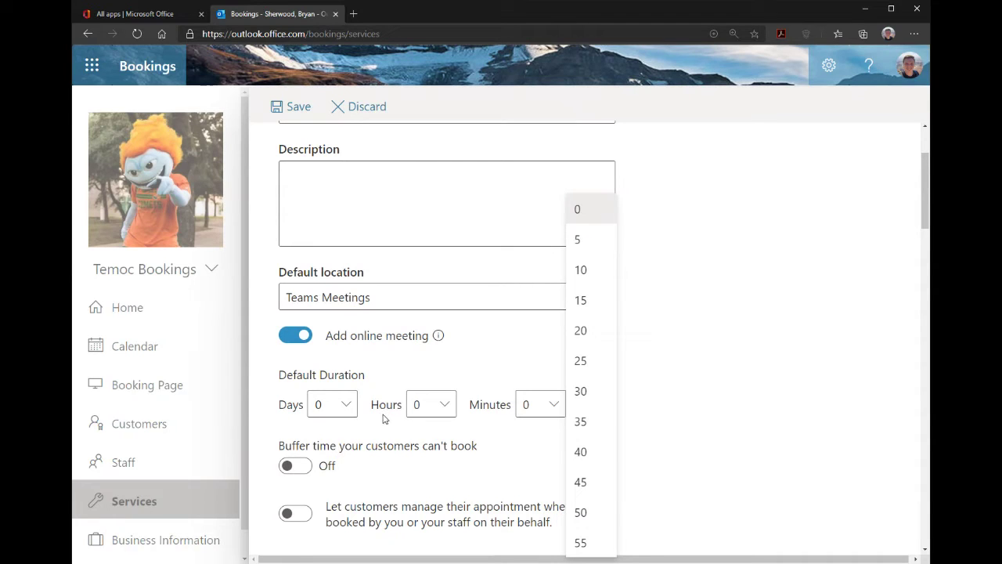
pyautogui.click(589, 389)
pyautogui.scroll(-1, 615, 407)
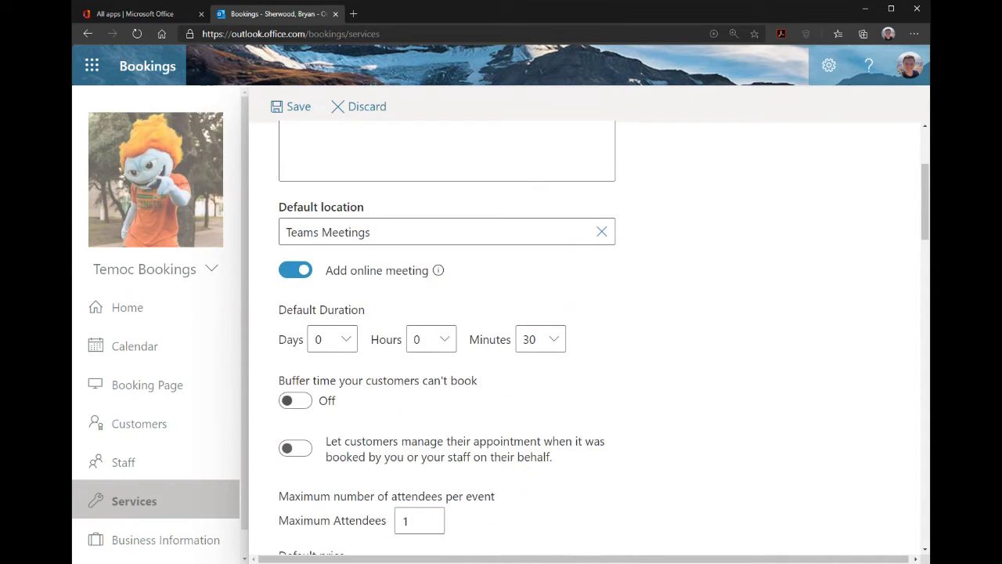
pyautogui.click(545, 339)
pyautogui.click(580, 359)
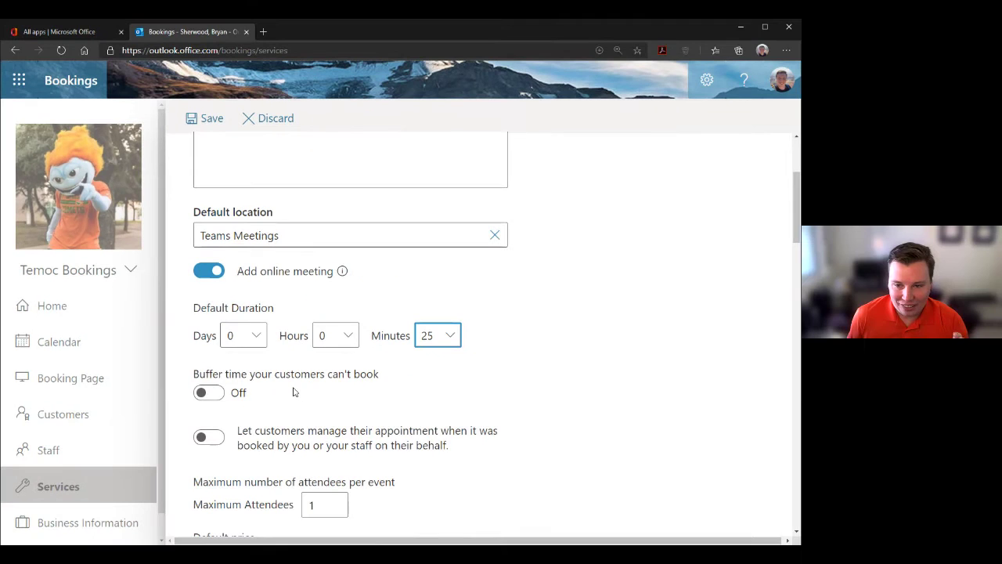
# Step: Add a 5-minute after-booking buffer and let customers manage appointments booked for them
pyautogui.click(213, 393)
pyautogui.scroll(-2, 235, 376)
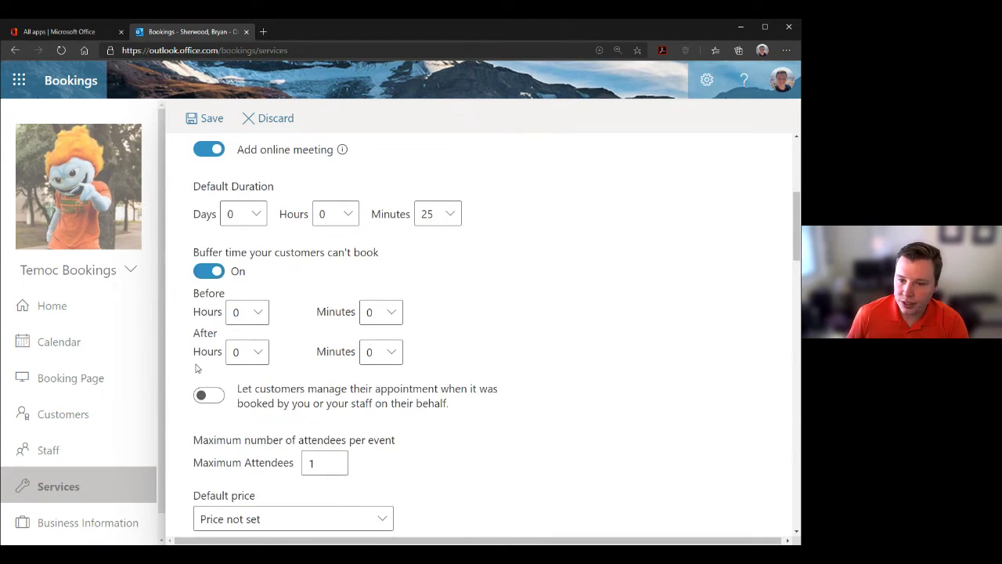
pyautogui.click(384, 362)
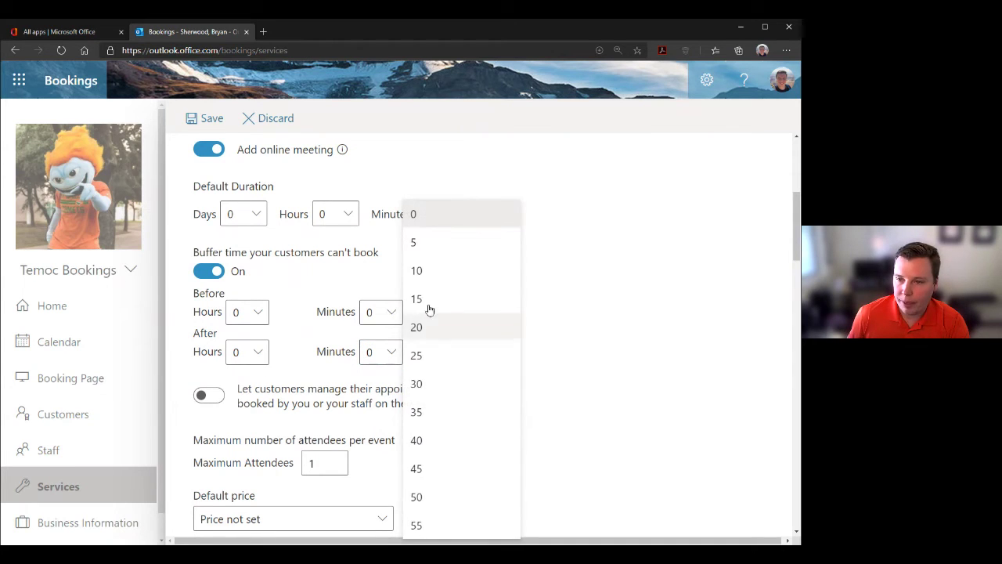
pyautogui.click(430, 242)
pyautogui.click(442, 260)
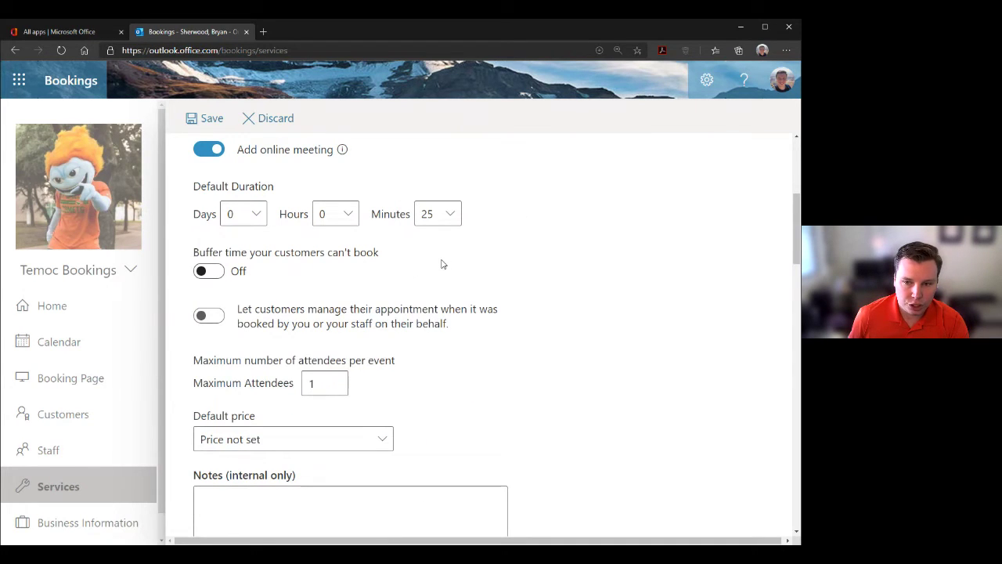
pyautogui.click(205, 271)
pyautogui.click(390, 356)
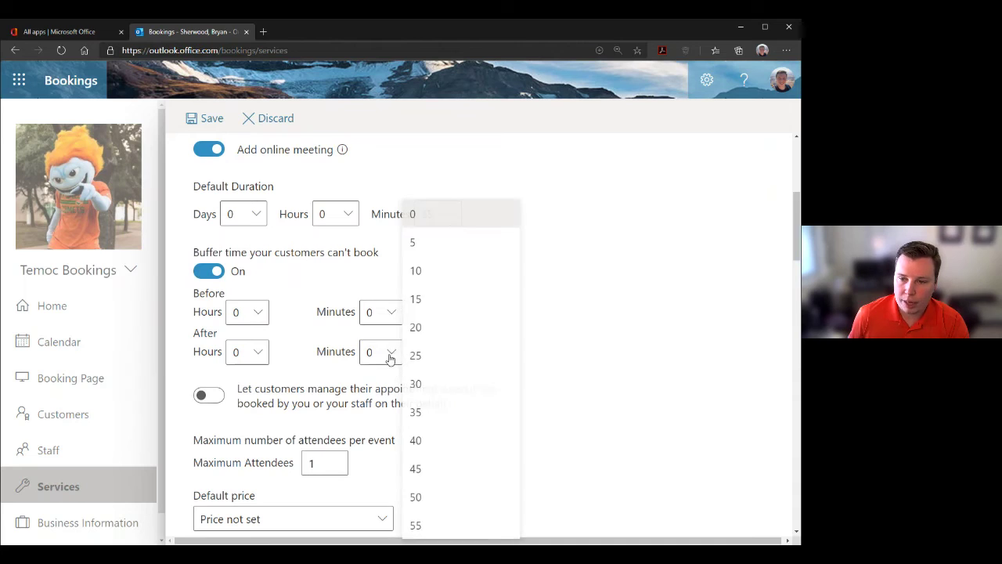
pyautogui.click(420, 244)
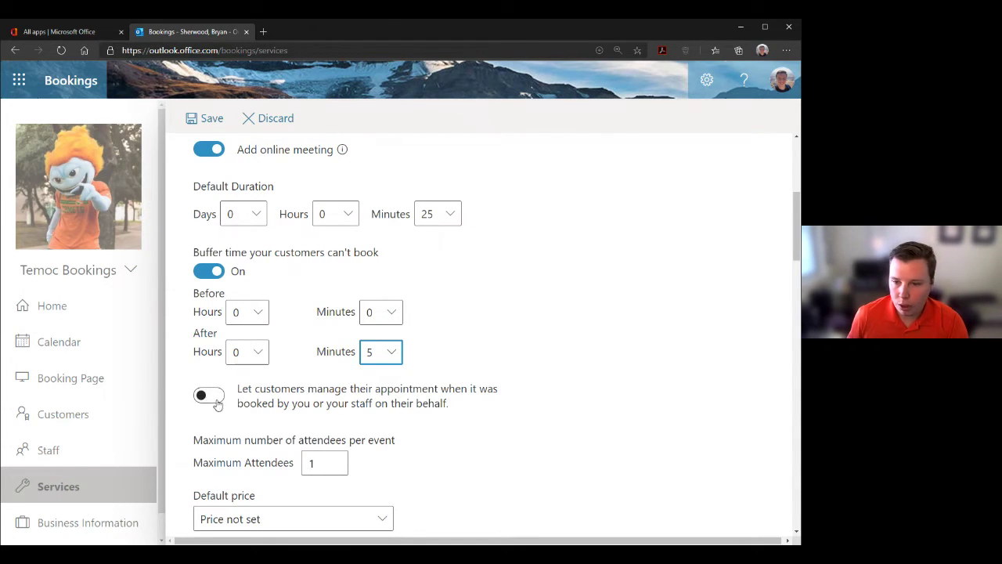
pyautogui.scroll(-2, 254, 446)
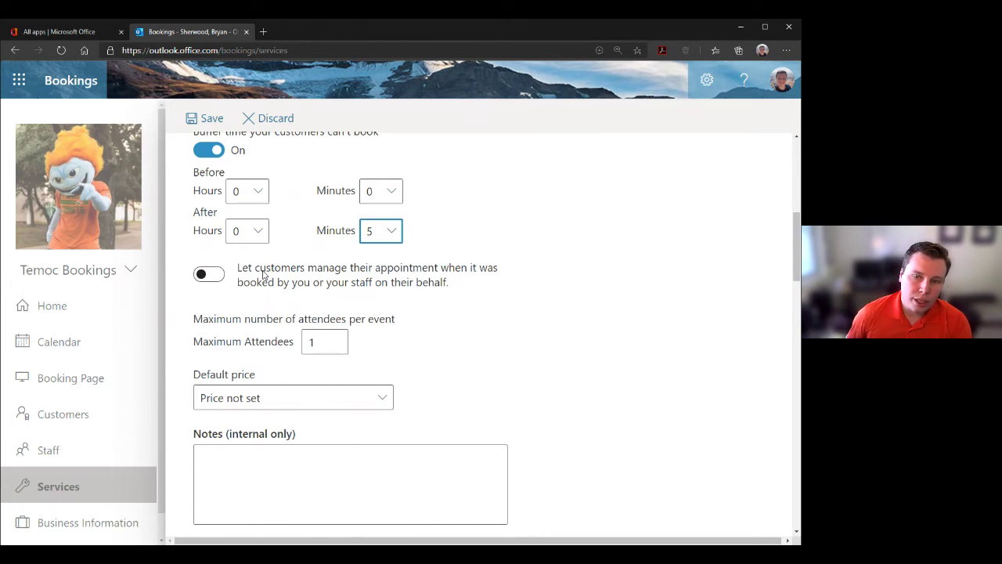
pyautogui.click(204, 275)
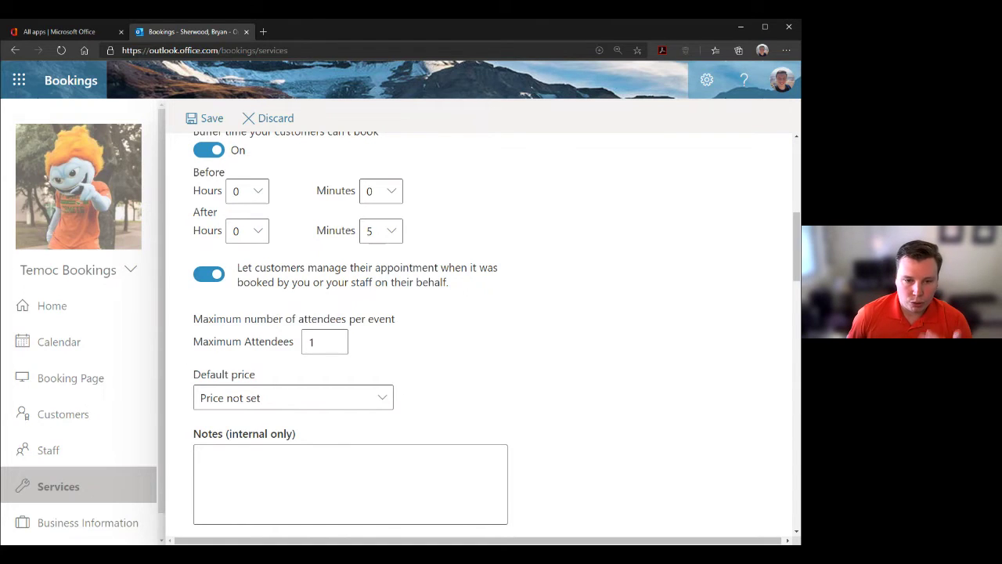
pyautogui.click(565, 448)
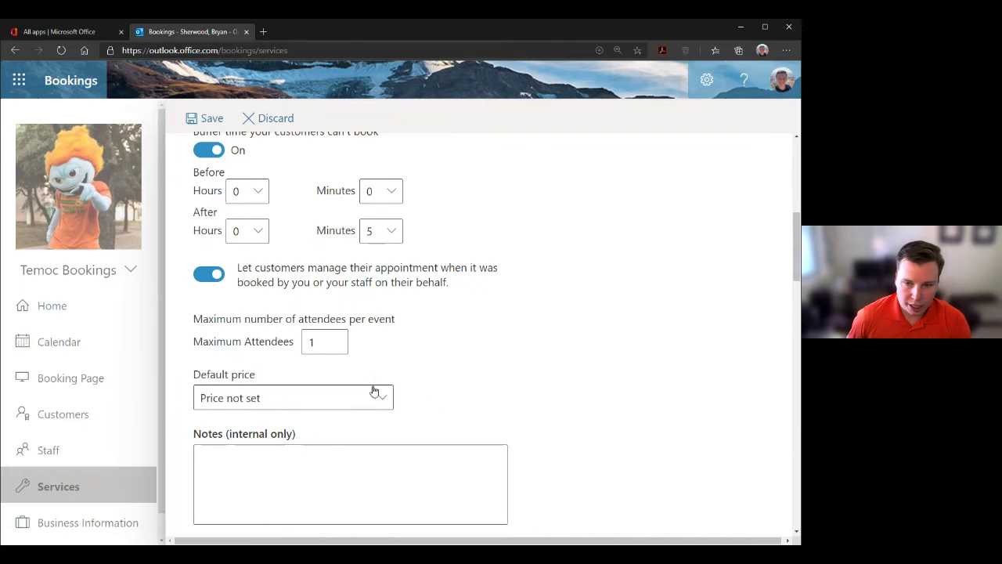
pyautogui.scroll(-1, 380, 388)
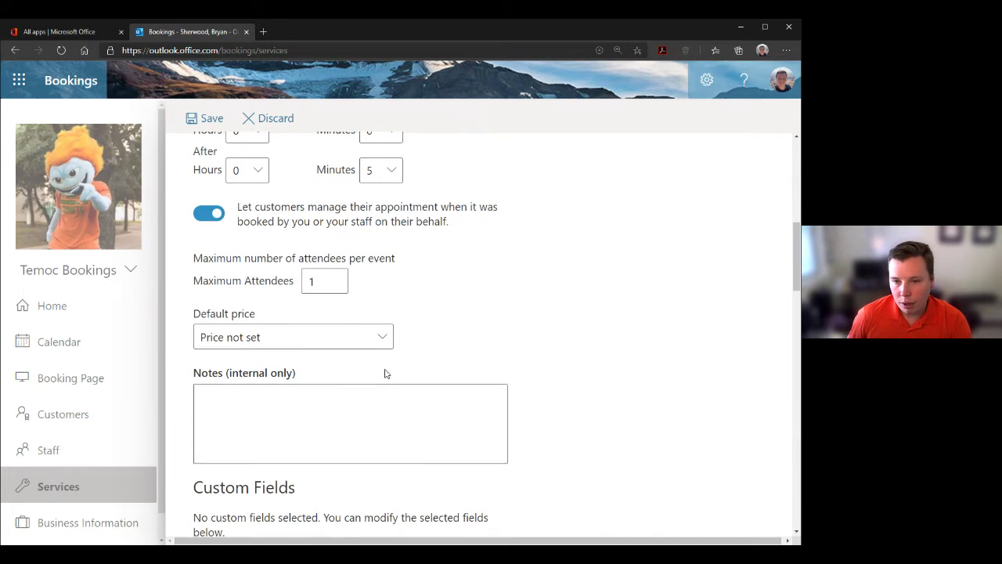
pyautogui.click(267, 344)
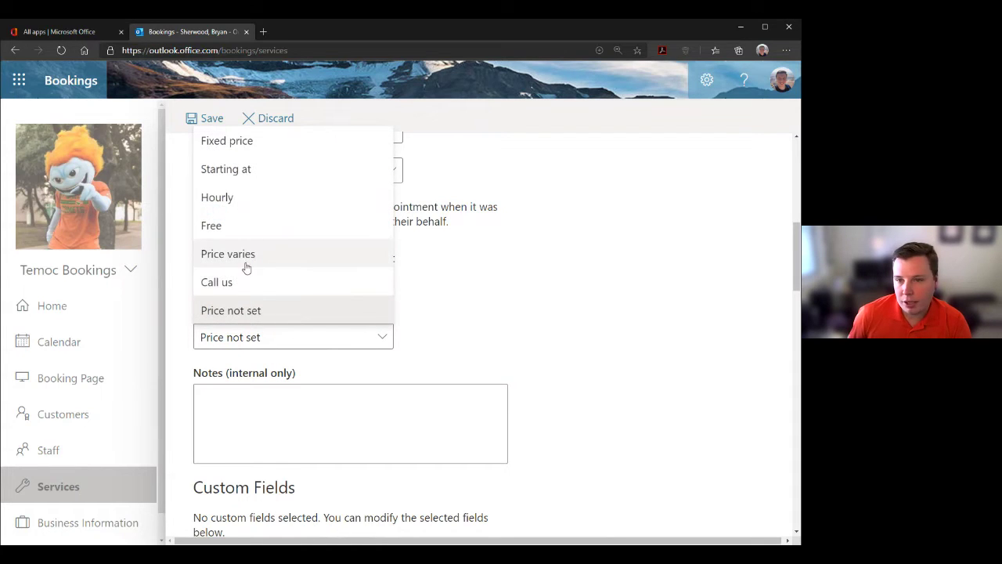
pyautogui.click(511, 357)
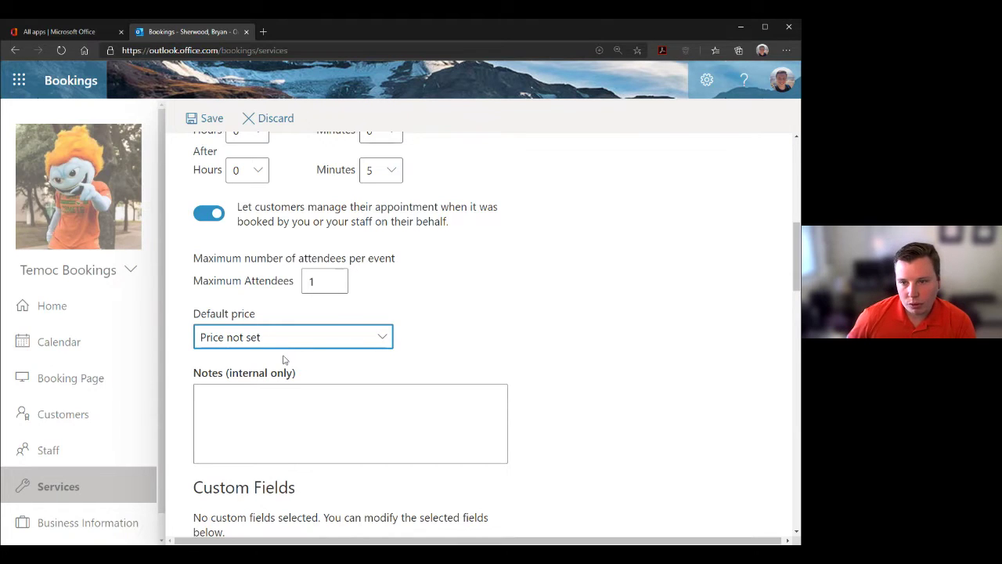
pyautogui.click(313, 283)
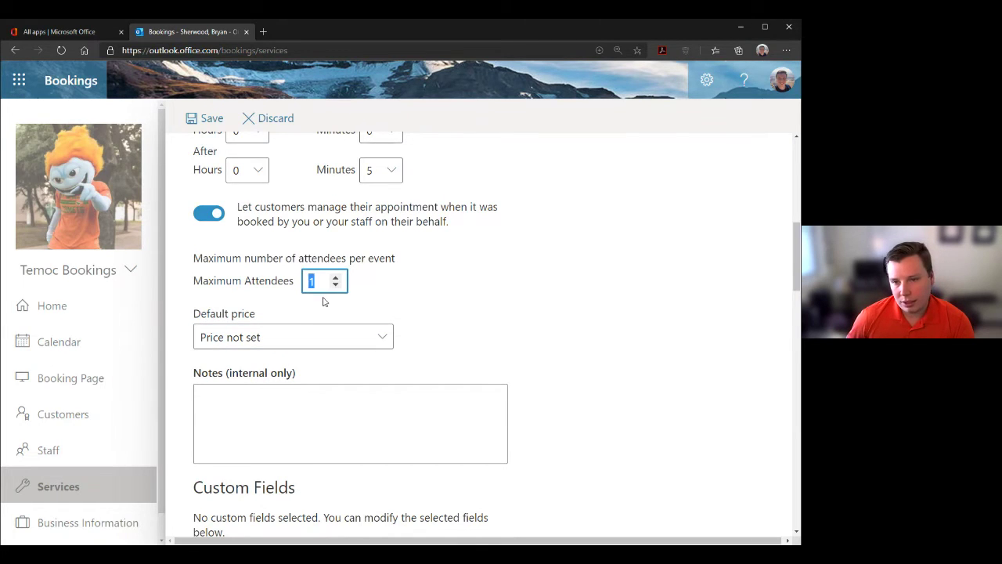
pyautogui.click(325, 301)
pyautogui.click(324, 285)
pyautogui.click(300, 305)
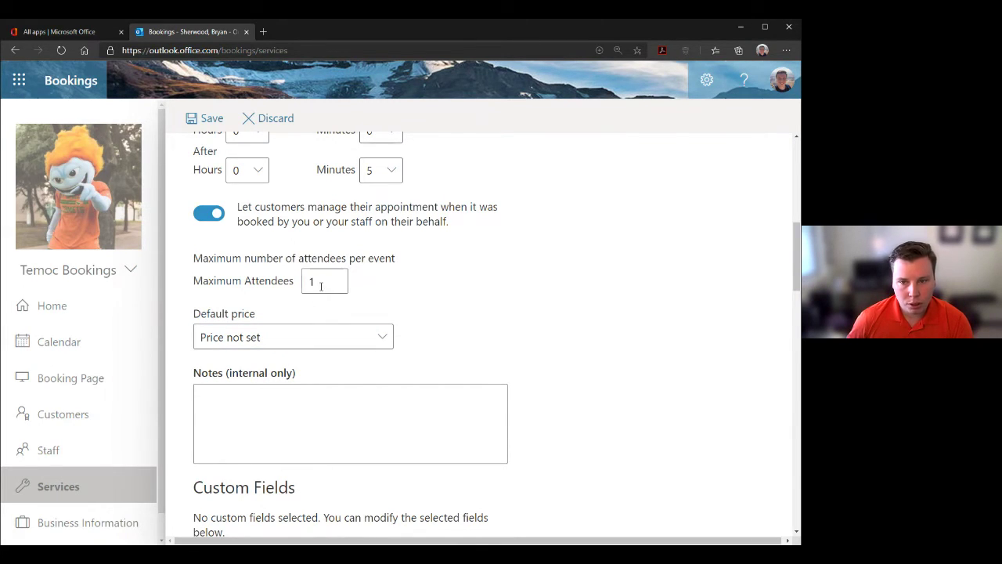
pyautogui.moveTo(319, 283); pyautogui.dragTo(281, 284)
pyautogui.click(270, 313)
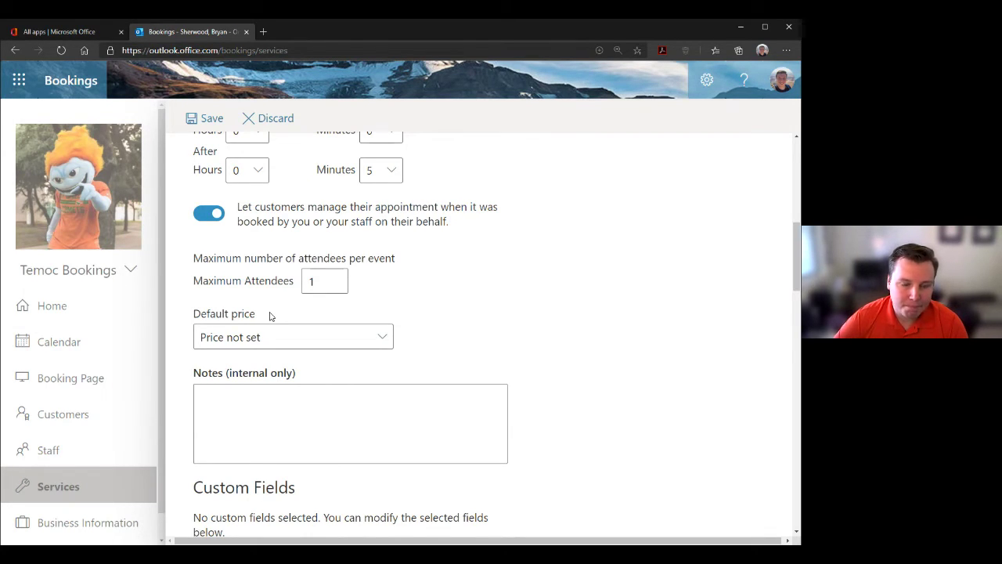
pyautogui.scroll(-1, 278, 320)
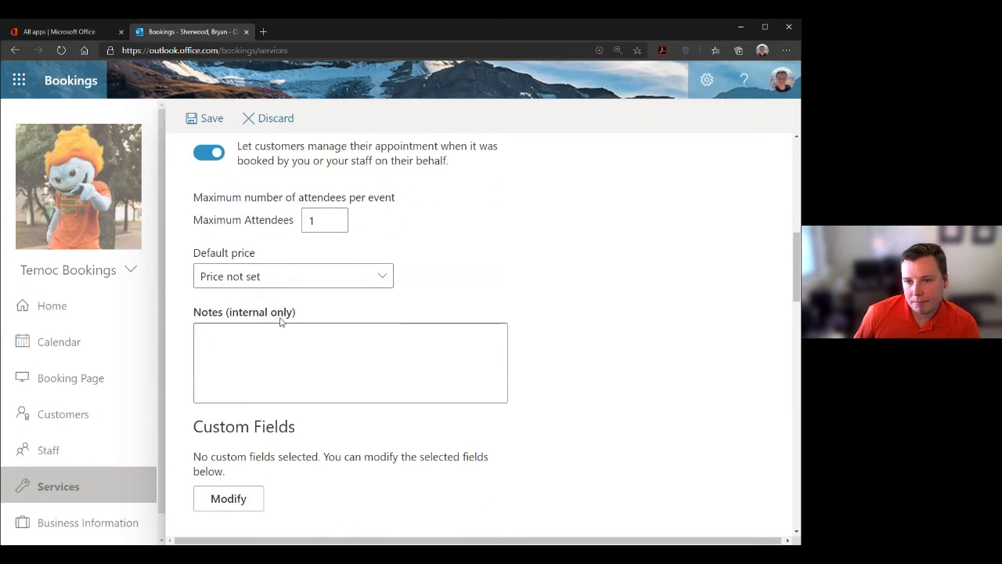
pyautogui.scroll(2, 280, 320)
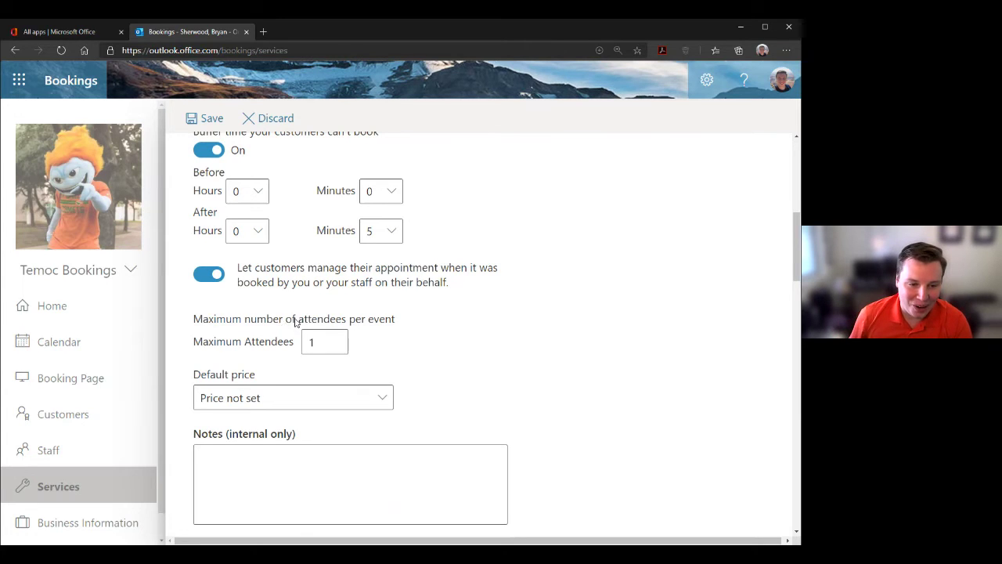
pyautogui.scroll(-1, 296, 324)
pyautogui.scroll(-2, 298, 329)
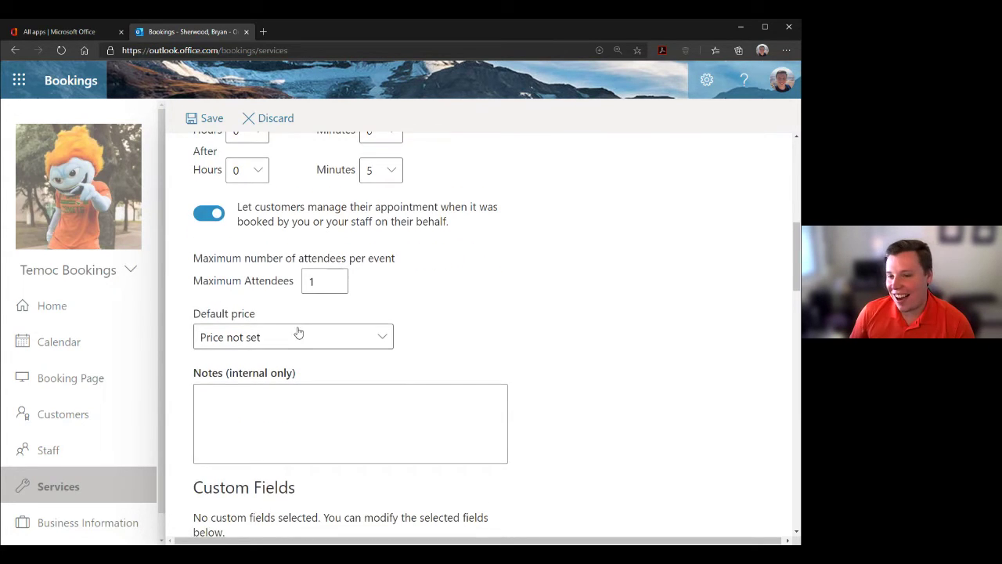
pyautogui.click(267, 346)
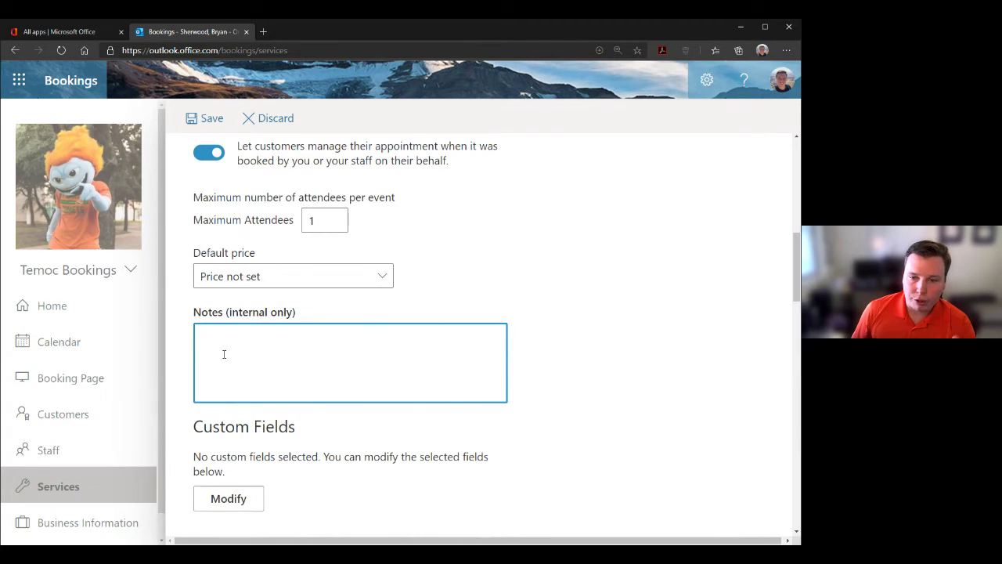
pyautogui.scroll(-1, 224, 354)
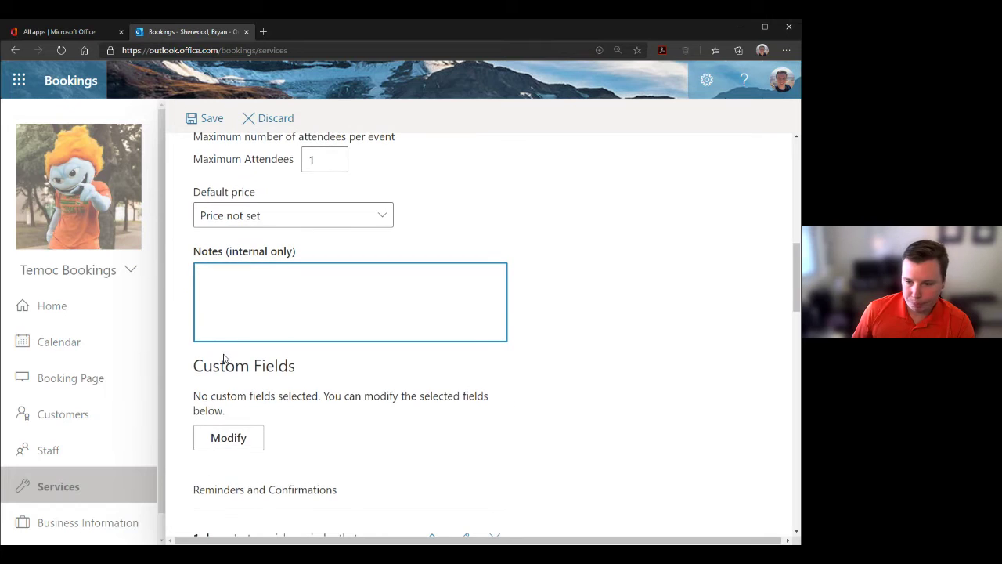
# Step: In Customer information, stop collecting notes and address, and preview the custom question types
pyautogui.click(258, 446)
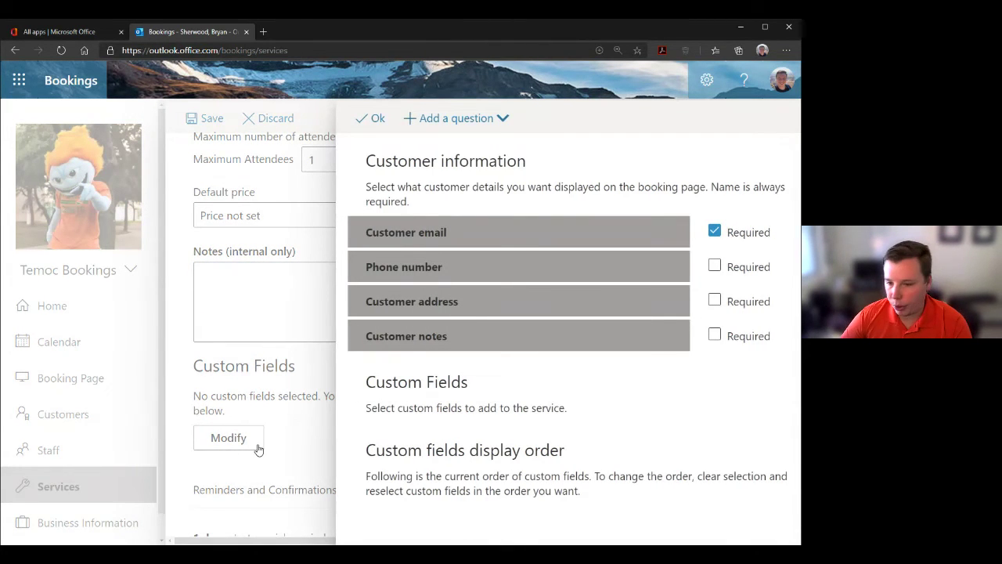
pyautogui.click(407, 337)
pyautogui.click(390, 298)
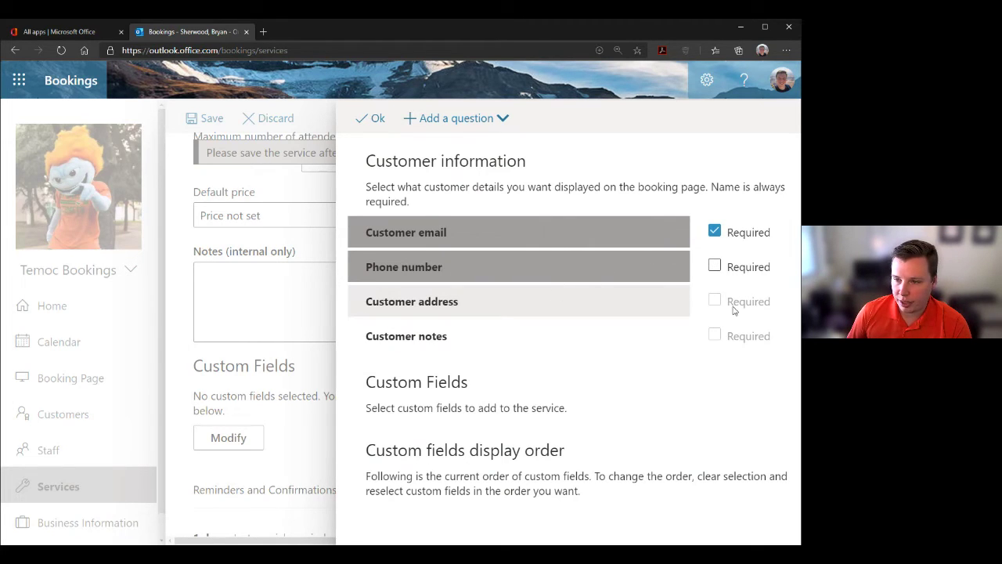
pyautogui.click(474, 121)
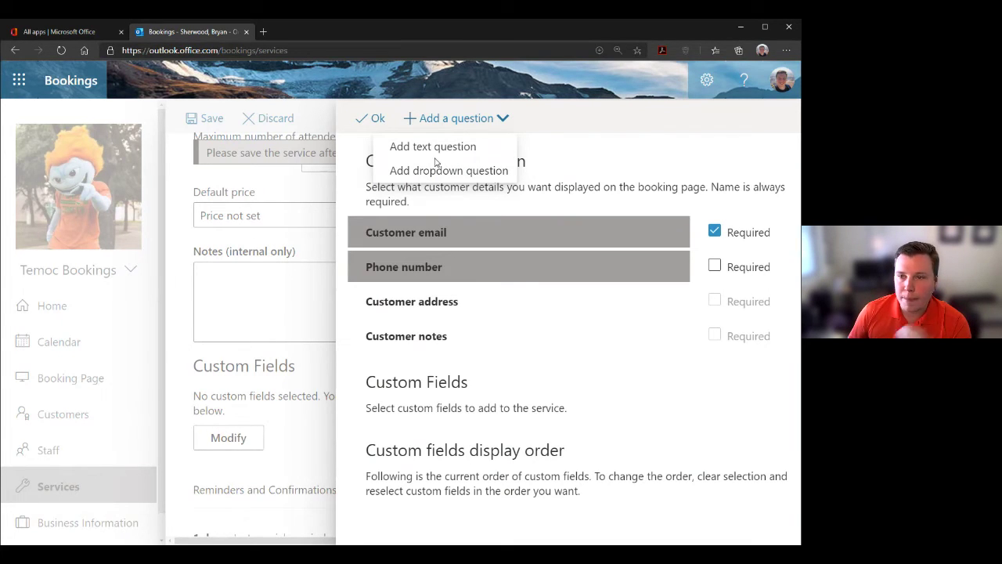
pyautogui.click(395, 202)
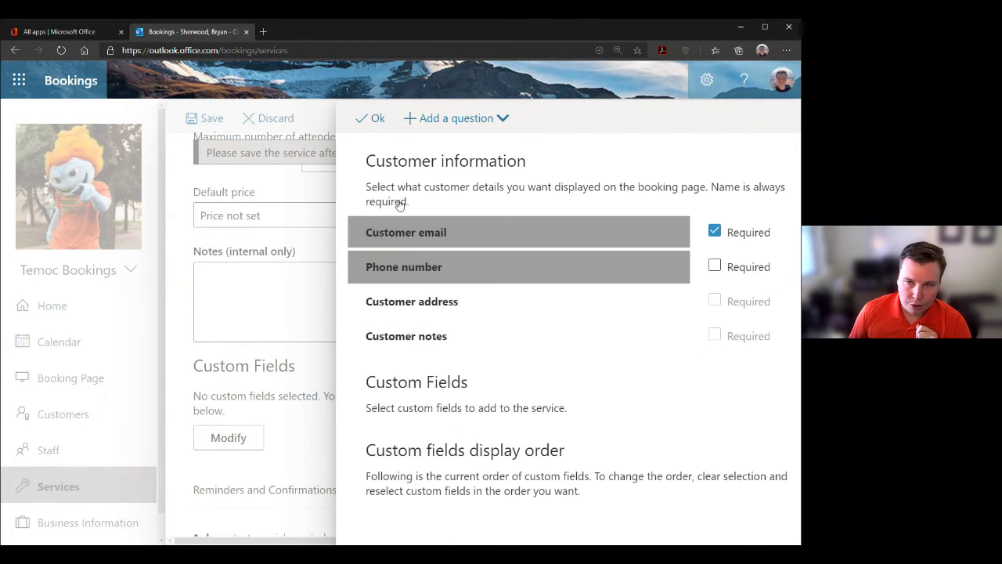
# Step: Review the existing 1-day customer email reminder and save it unchanged
pyautogui.click(376, 116)
pyautogui.scroll(-1, 308, 372)
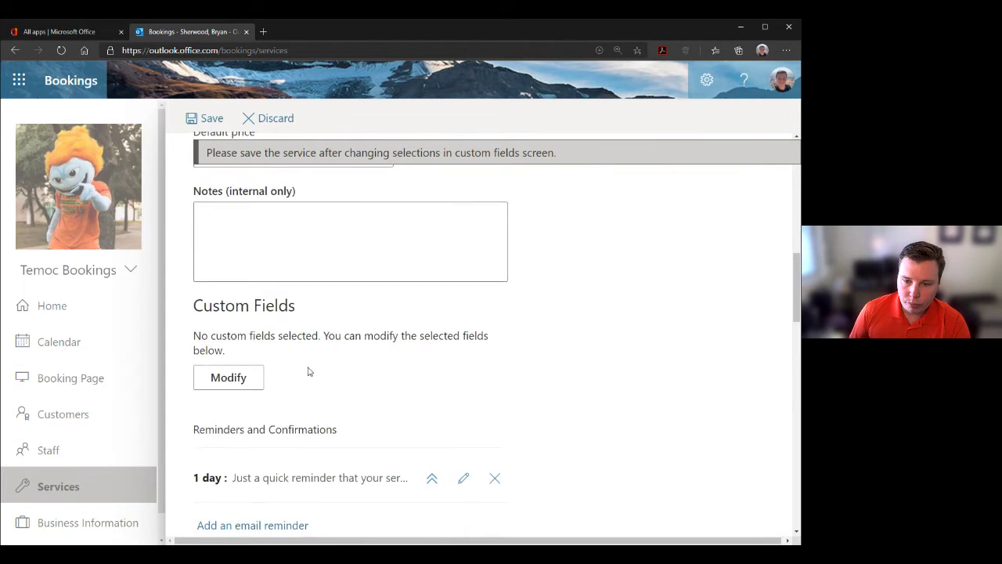
pyautogui.scroll(-2, 308, 372)
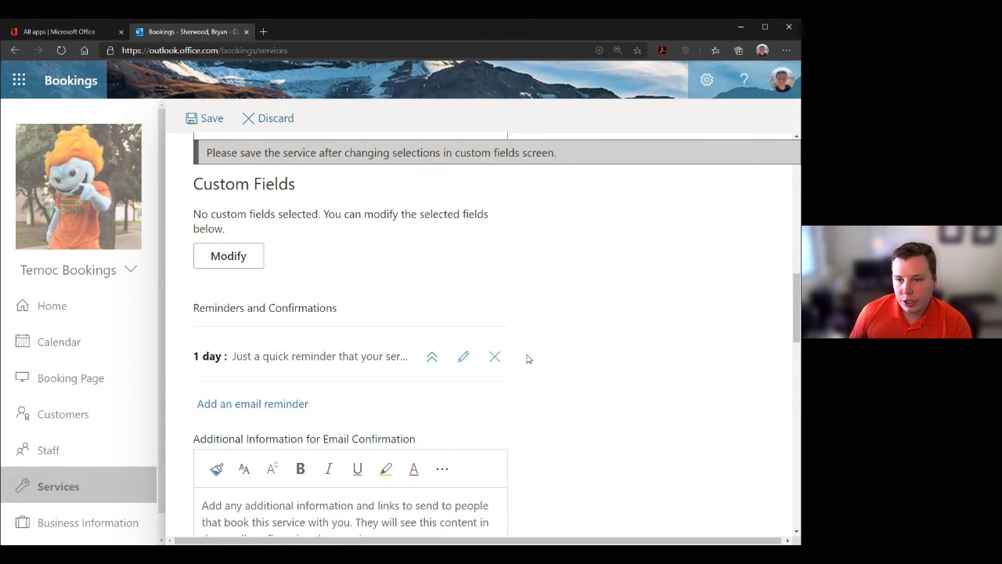
pyautogui.scroll(-1, 477, 386)
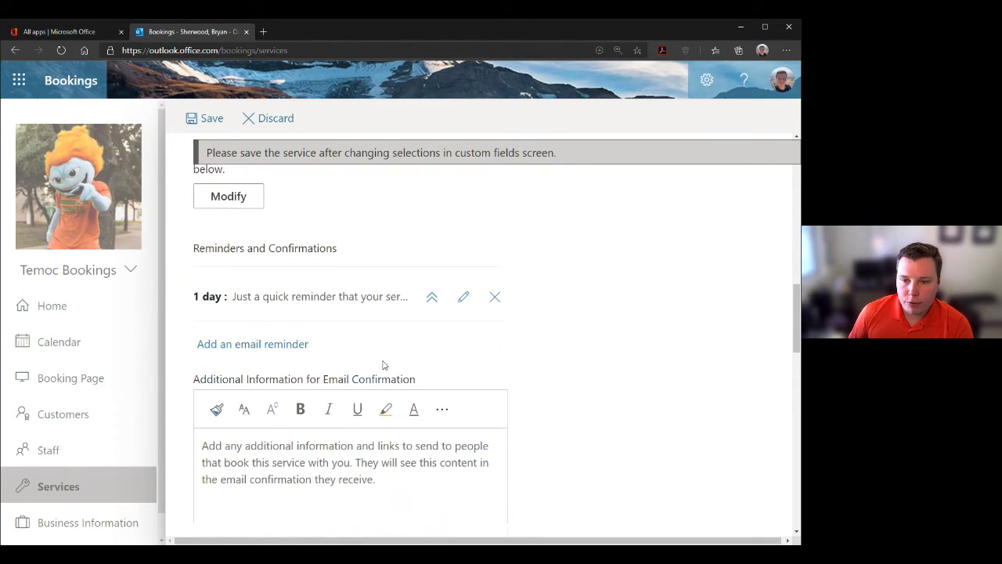
pyautogui.click(431, 295)
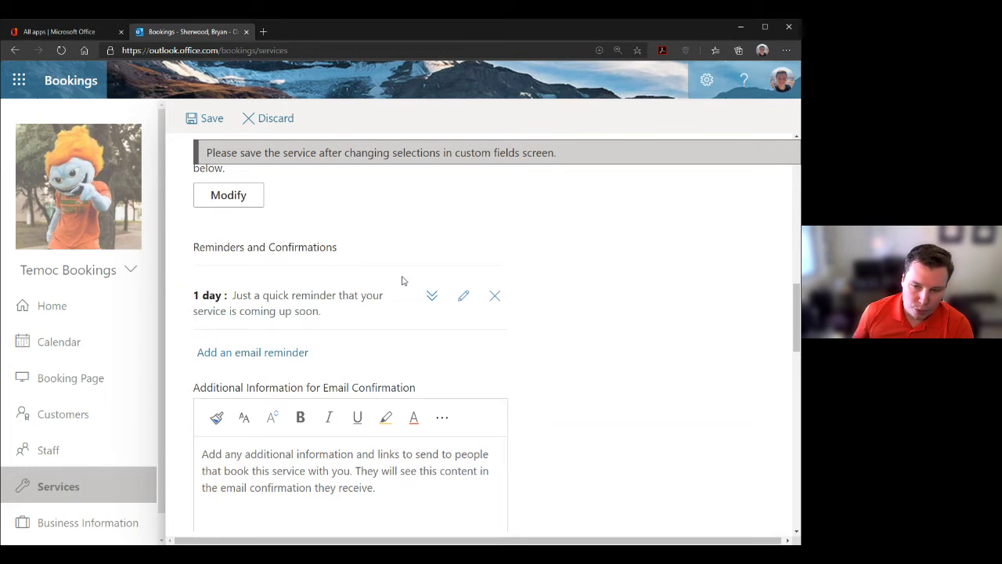
pyautogui.scroll(-1, 235, 345)
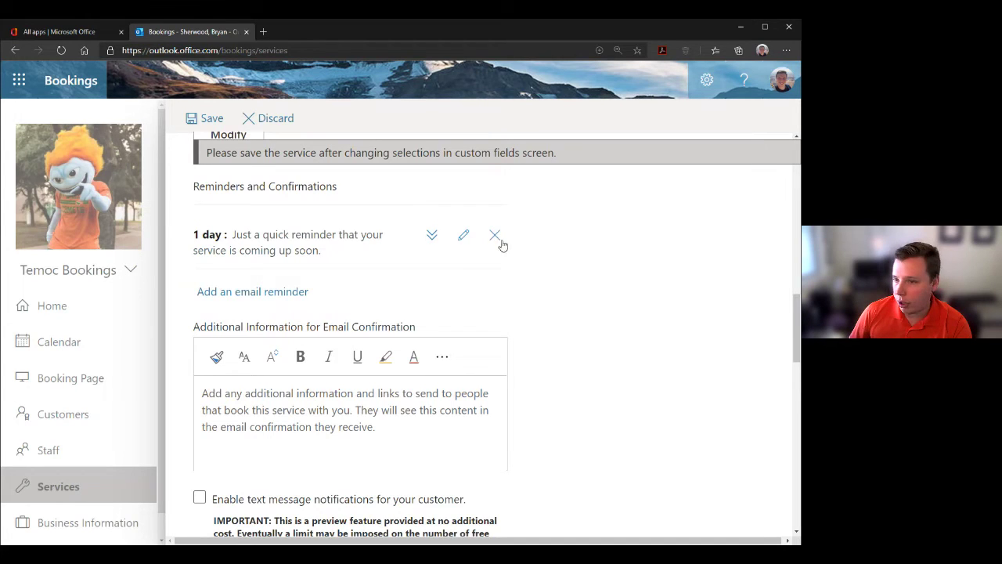
pyautogui.click(431, 235)
pyautogui.click(458, 238)
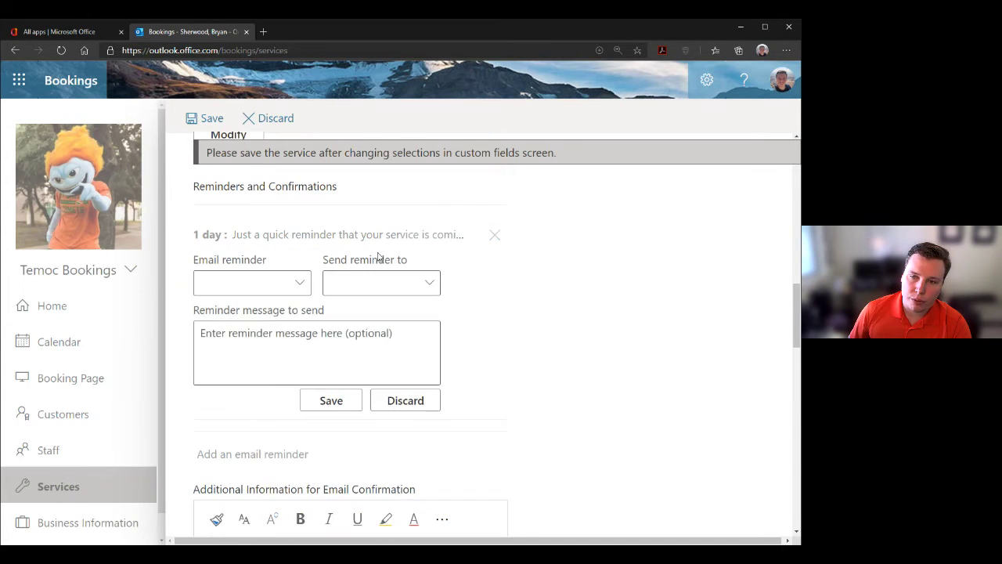
pyautogui.click(380, 283)
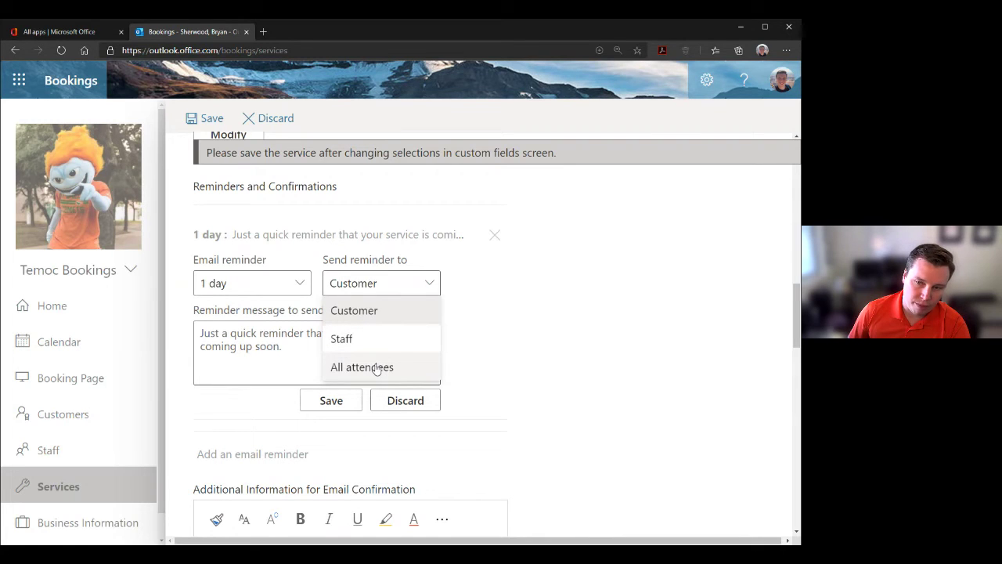
pyautogui.click(546, 337)
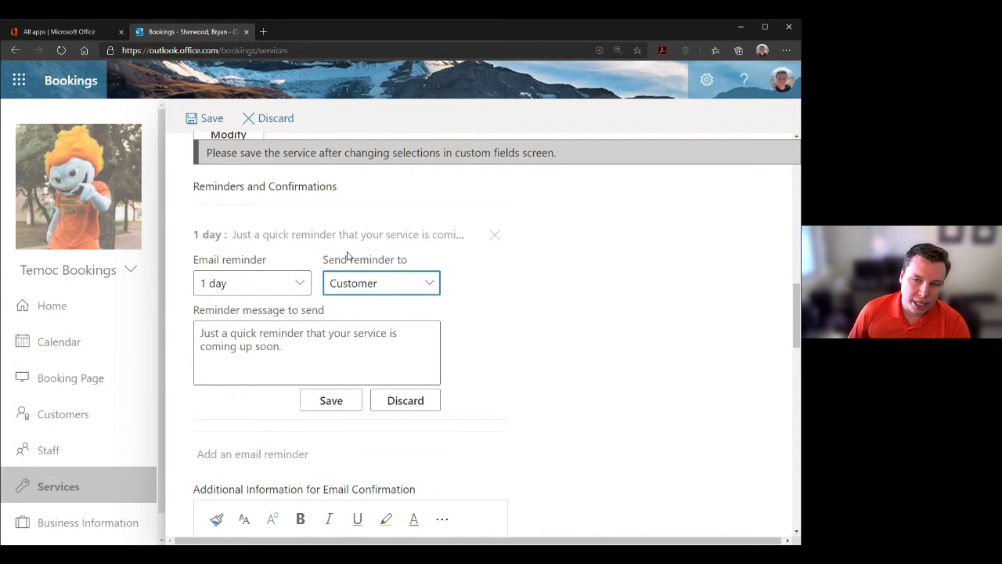
pyautogui.click(331, 401)
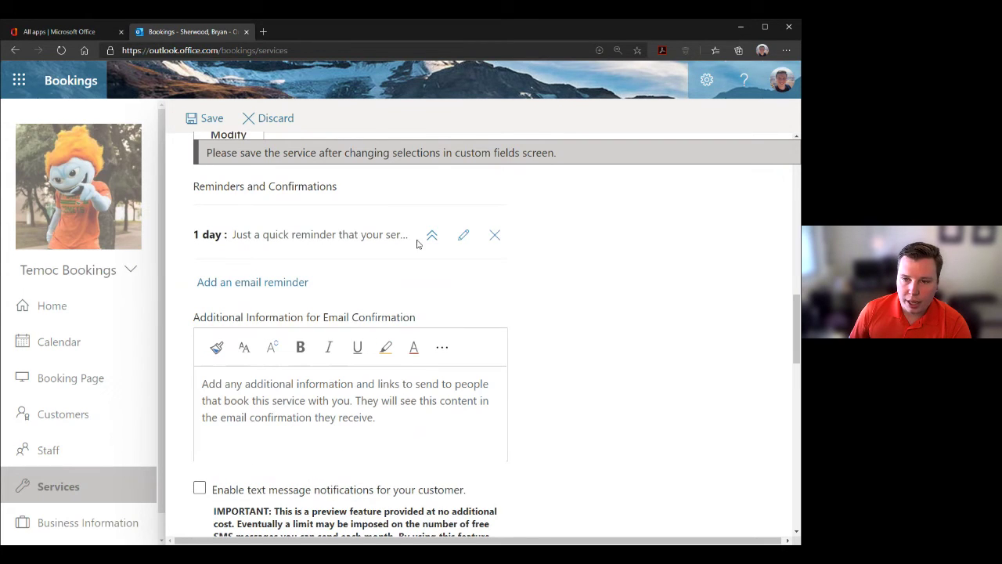
# Step: Add a second email reminder set to 2 hours
pyautogui.click(271, 285)
pyautogui.click(270, 315)
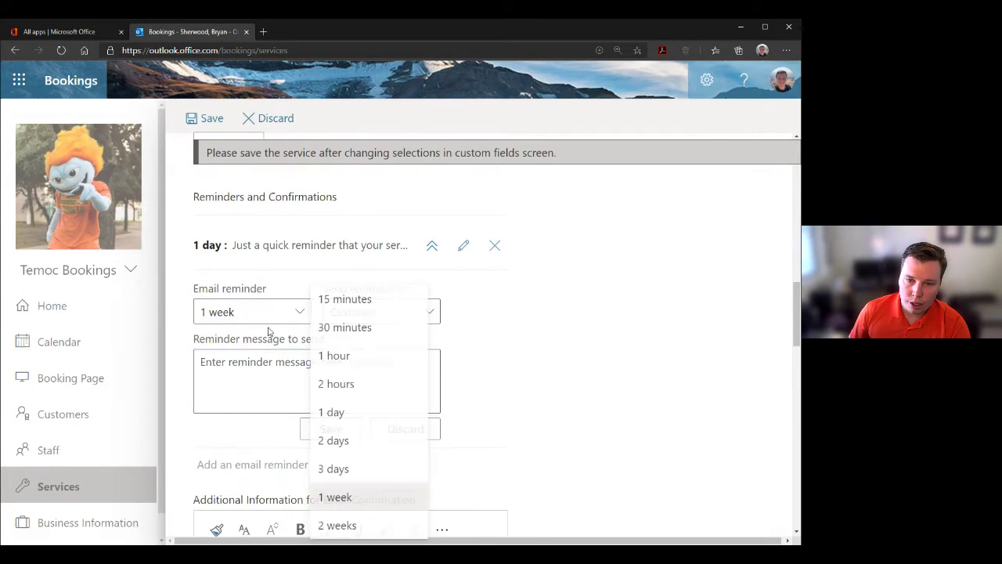
pyautogui.click(335, 384)
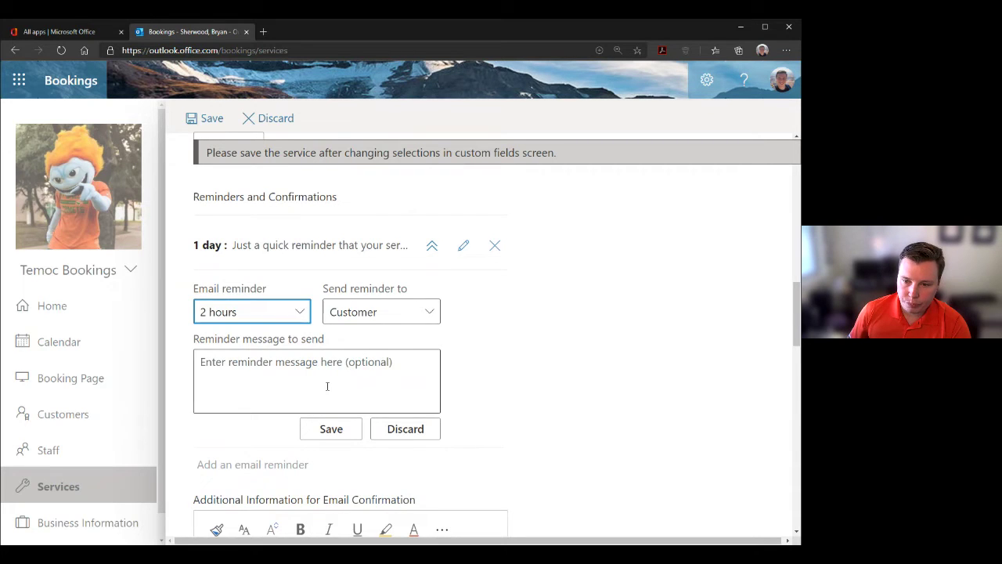
pyautogui.click(336, 429)
pyautogui.scroll(-3, 266, 329)
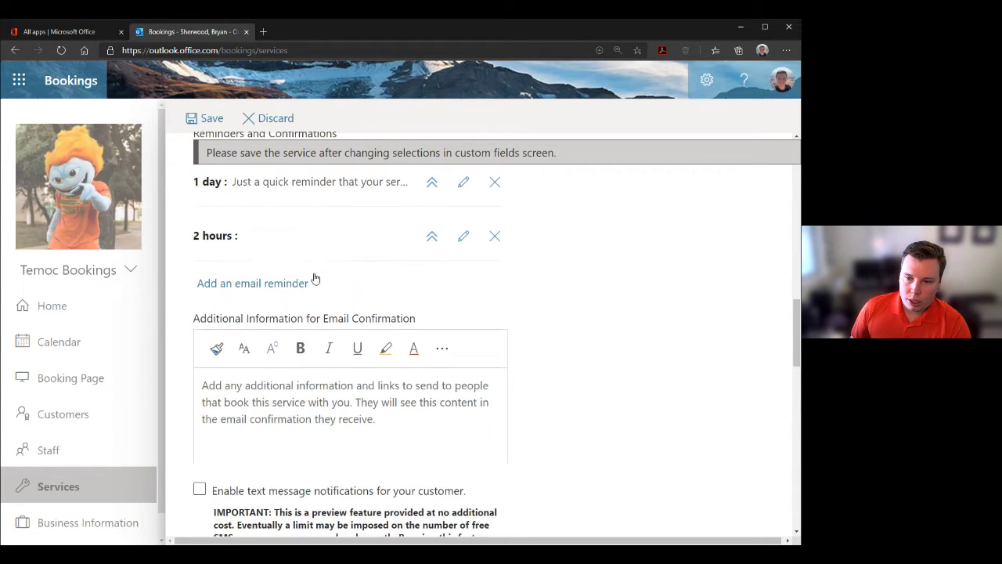
pyautogui.click(353, 402)
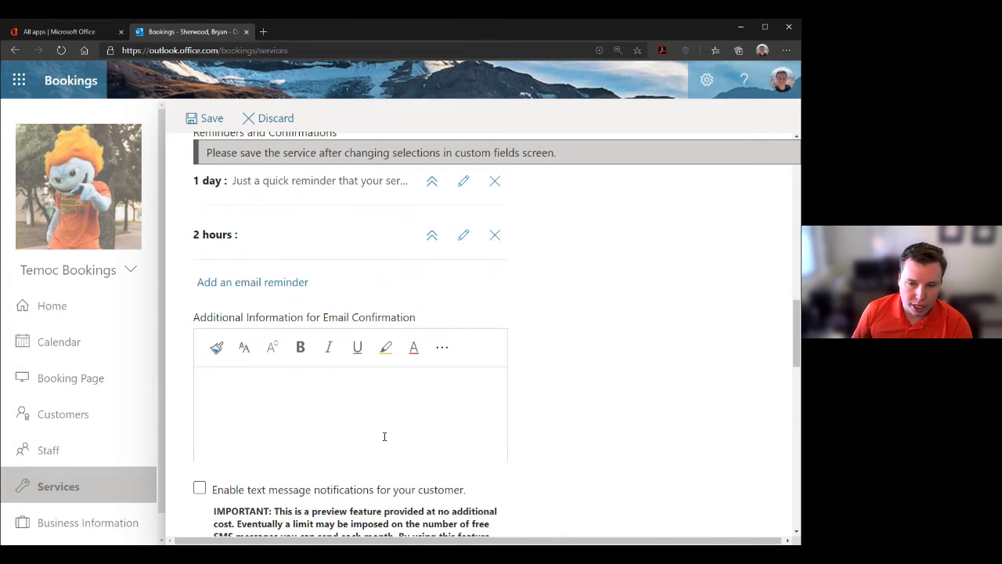
pyautogui.scroll(-1, 337, 384)
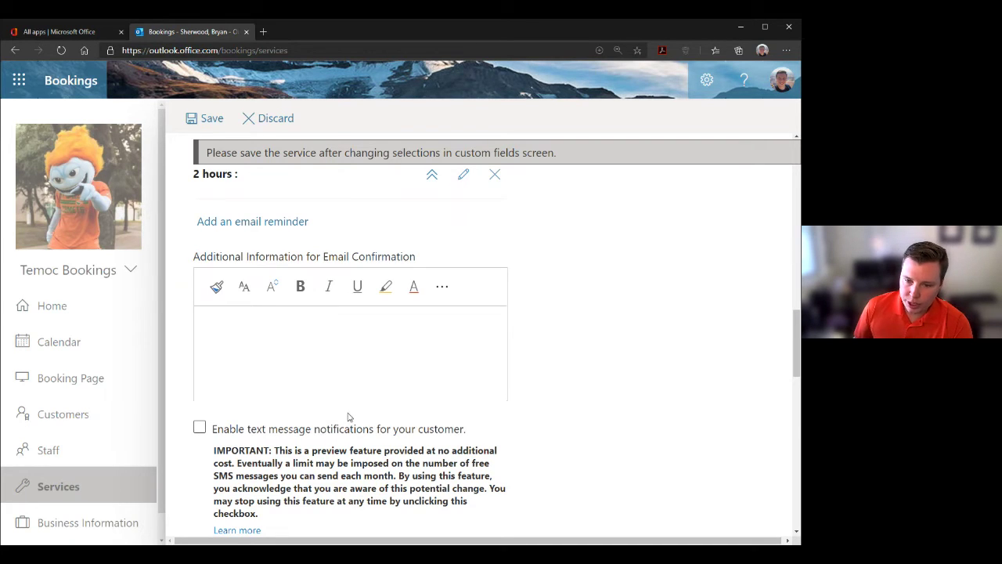
pyautogui.click(319, 430)
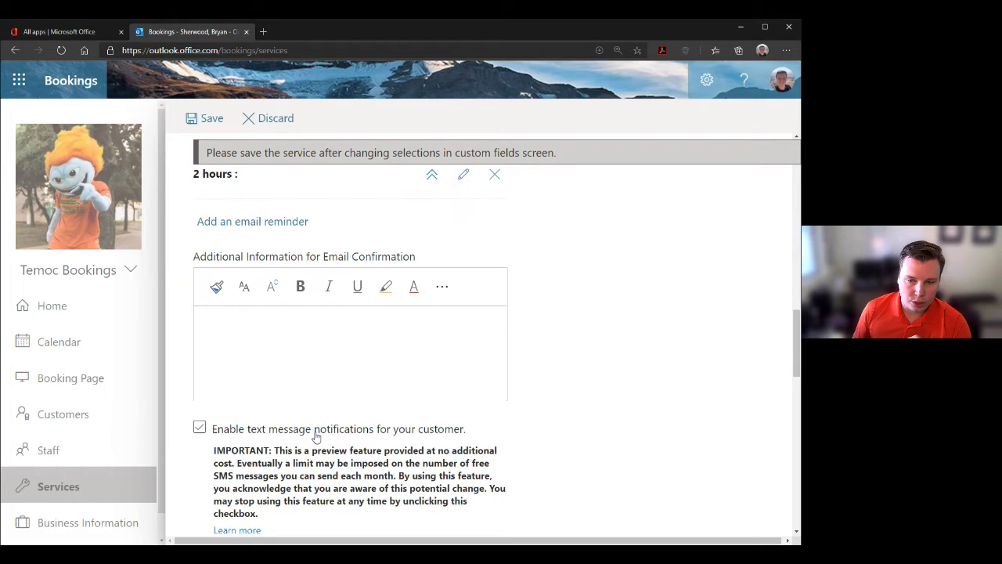
pyautogui.scroll(-1, 258, 376)
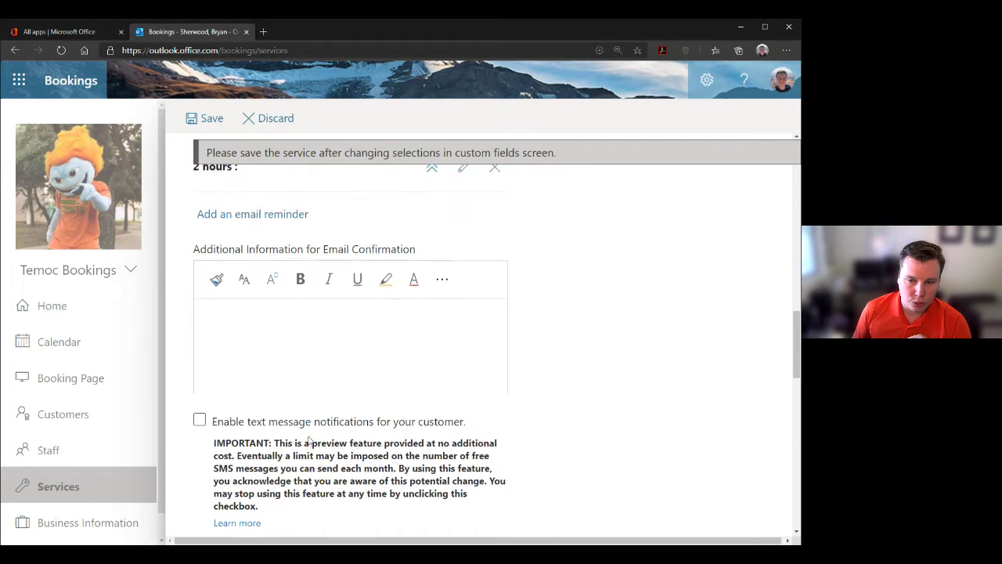
pyautogui.click(200, 366)
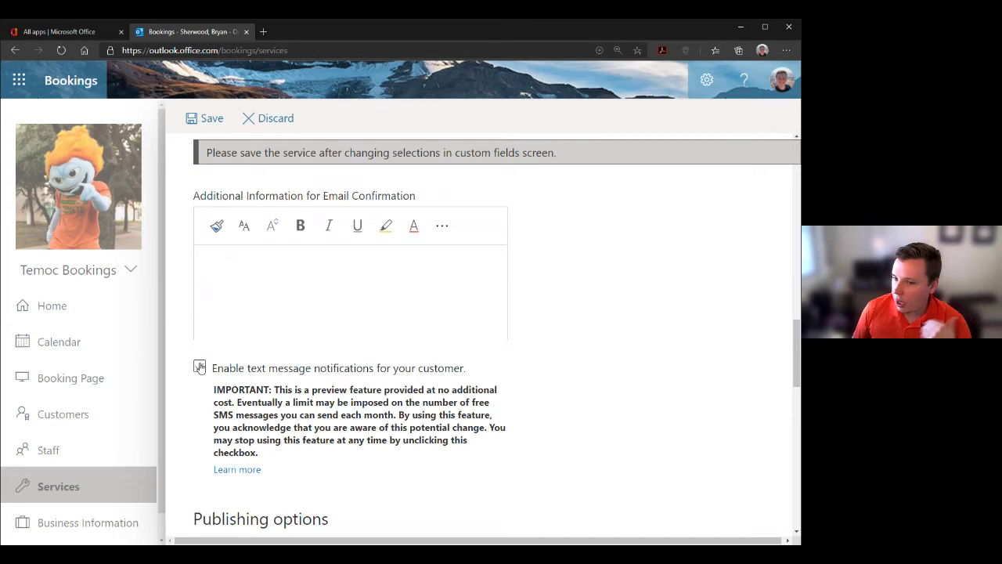
pyautogui.click(350, 375)
pyautogui.scroll(-2, 350, 376)
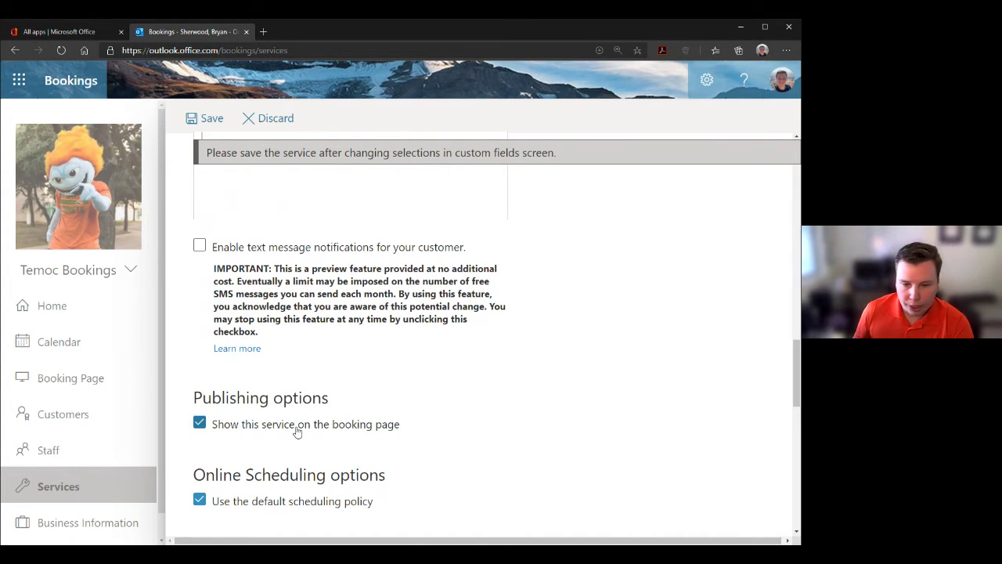
pyautogui.scroll(-1, 297, 431)
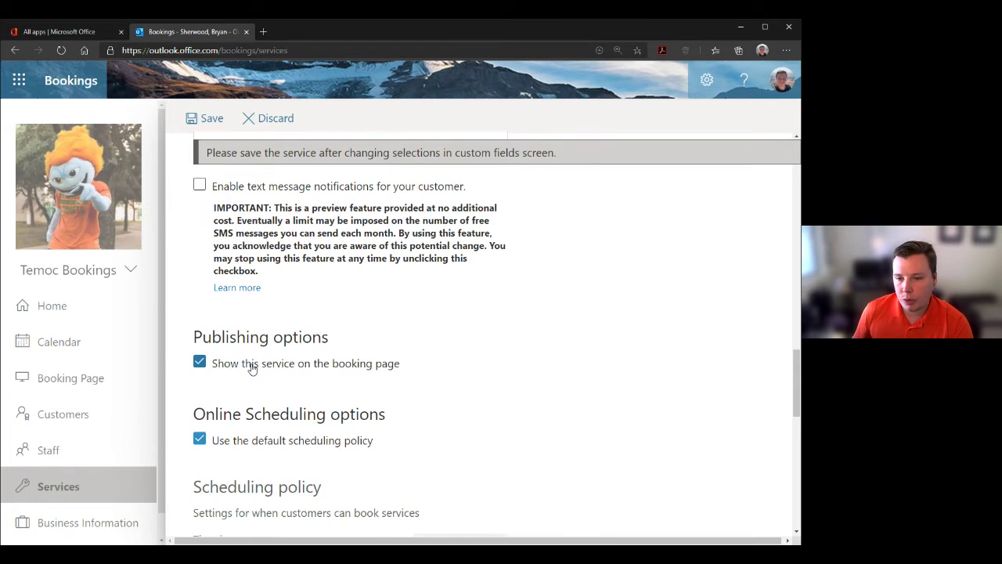
pyautogui.scroll(-2, 252, 369)
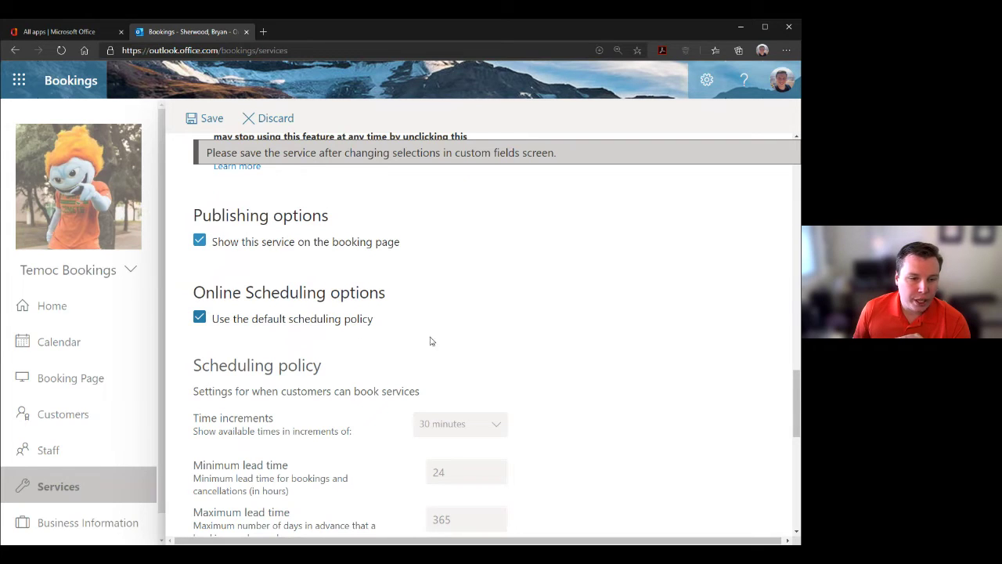
# Step: Switch off the default scheduling policy for Office Hours
pyautogui.scroll(-1, 347, 431)
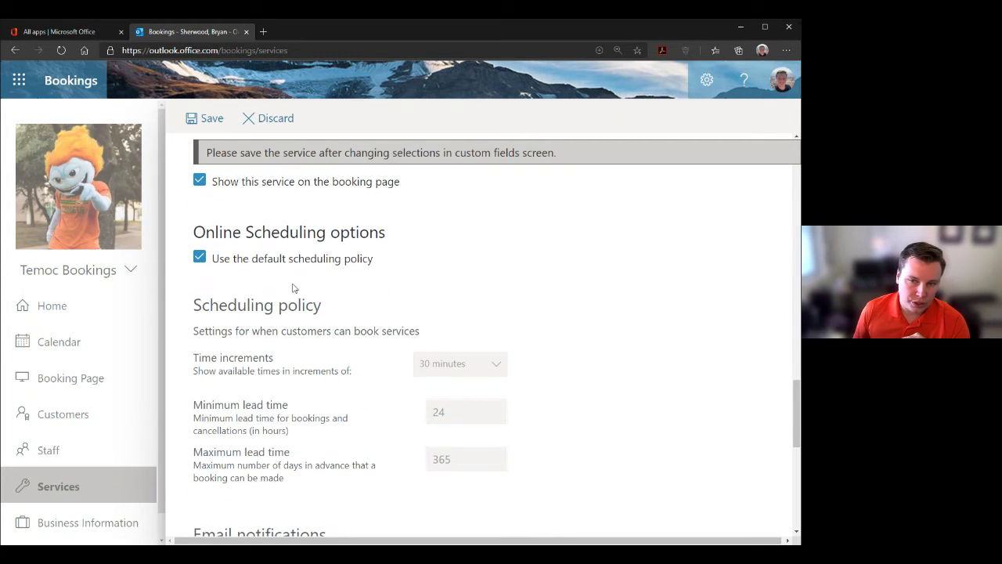
pyautogui.click(250, 267)
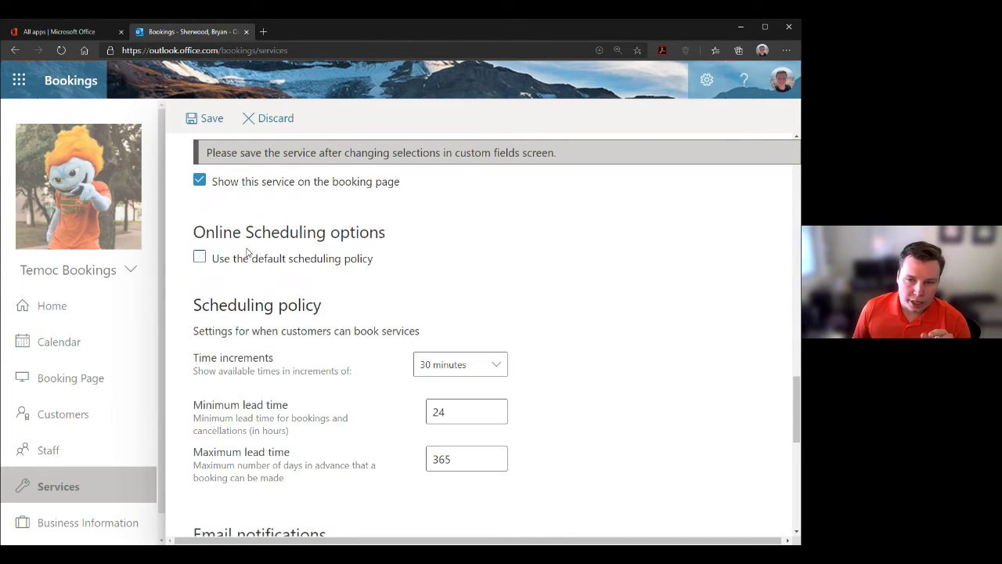
pyautogui.click(242, 264)
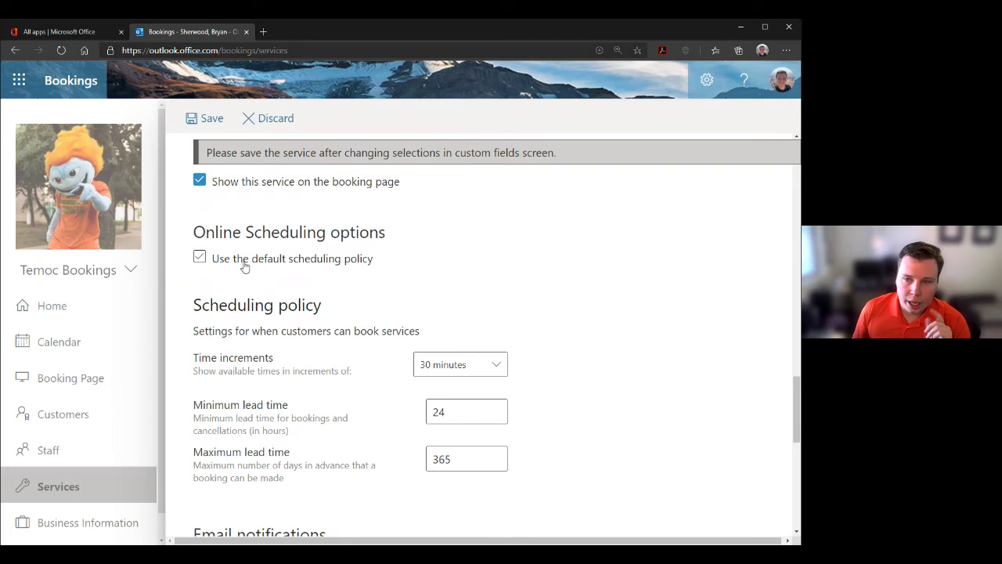
pyautogui.click(242, 265)
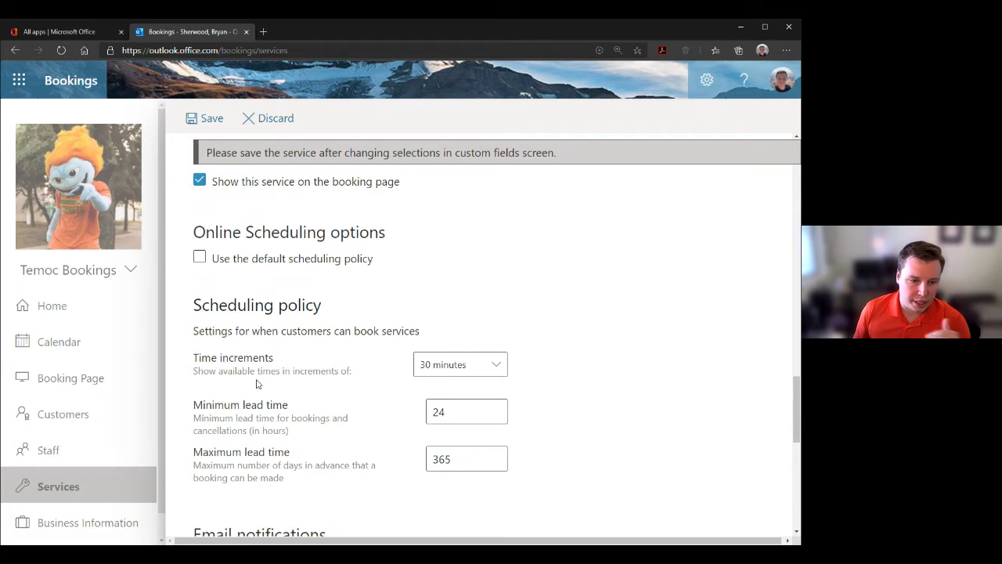
pyautogui.scroll(-1, 263, 374)
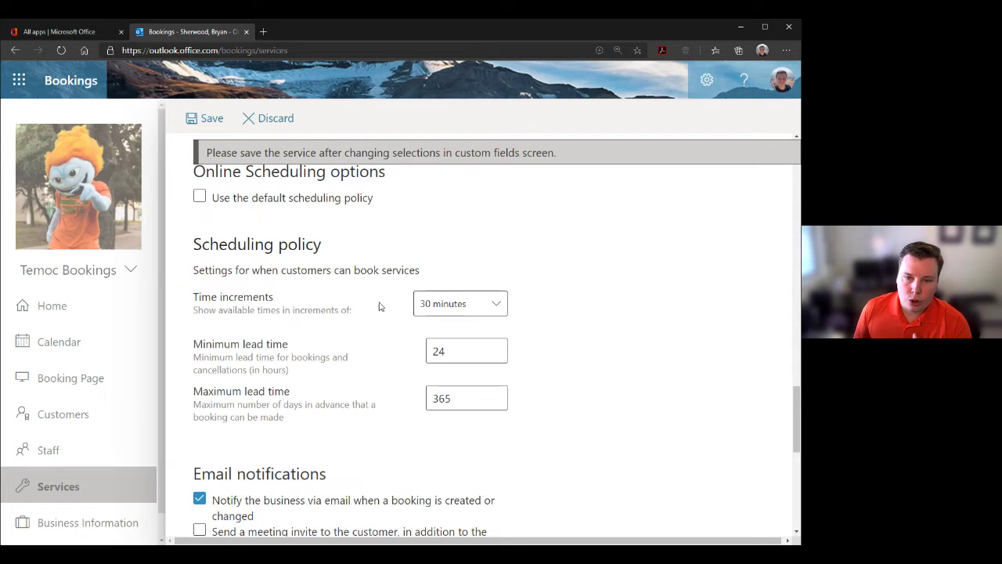
# Step: Keep 30-minute time increments and the 24-hour minimum lead time
pyautogui.click(426, 311)
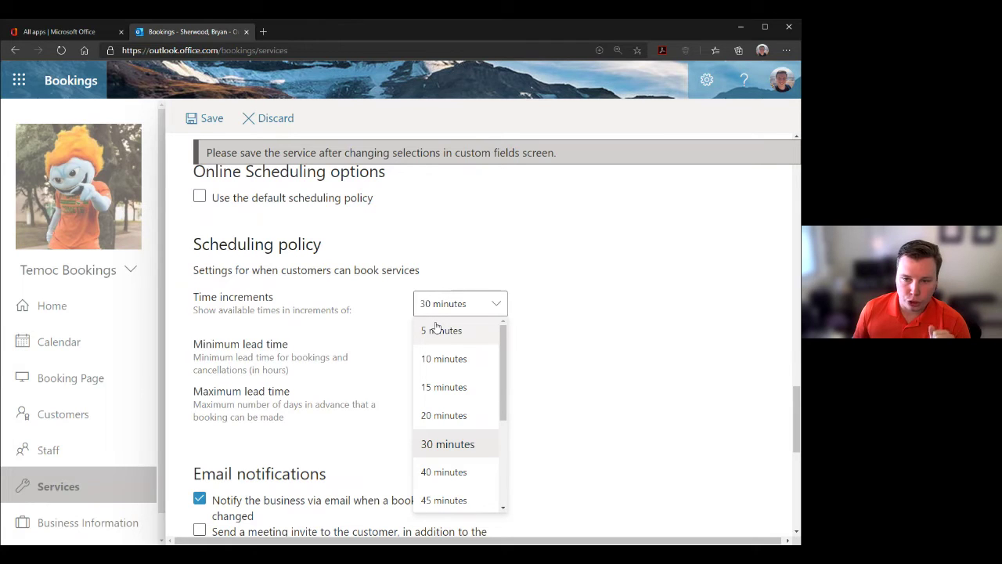
pyautogui.scroll(-1, 462, 332)
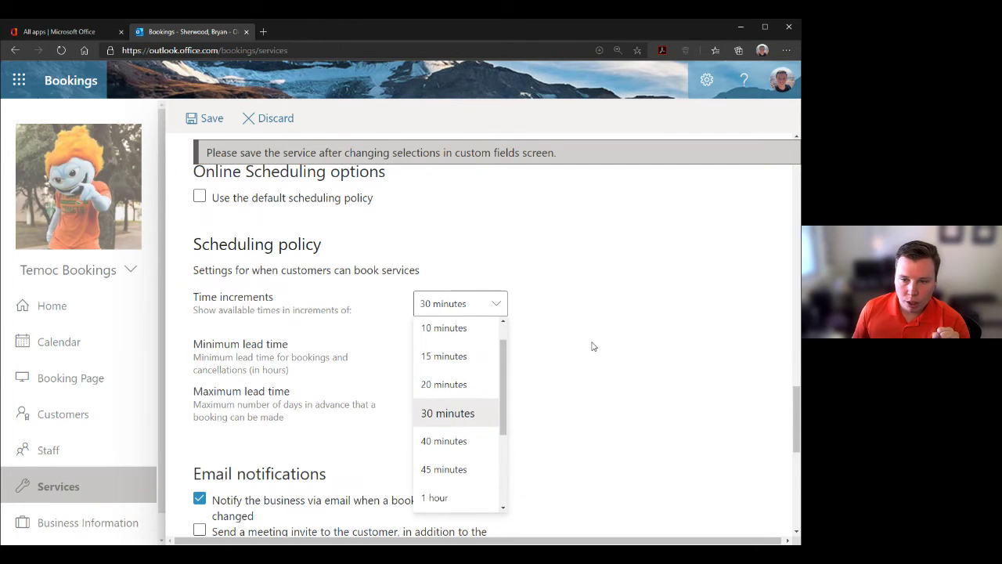
pyautogui.click(593, 346)
pyautogui.moveTo(454, 350); pyautogui.dragTo(424, 354)
pyautogui.click(397, 360)
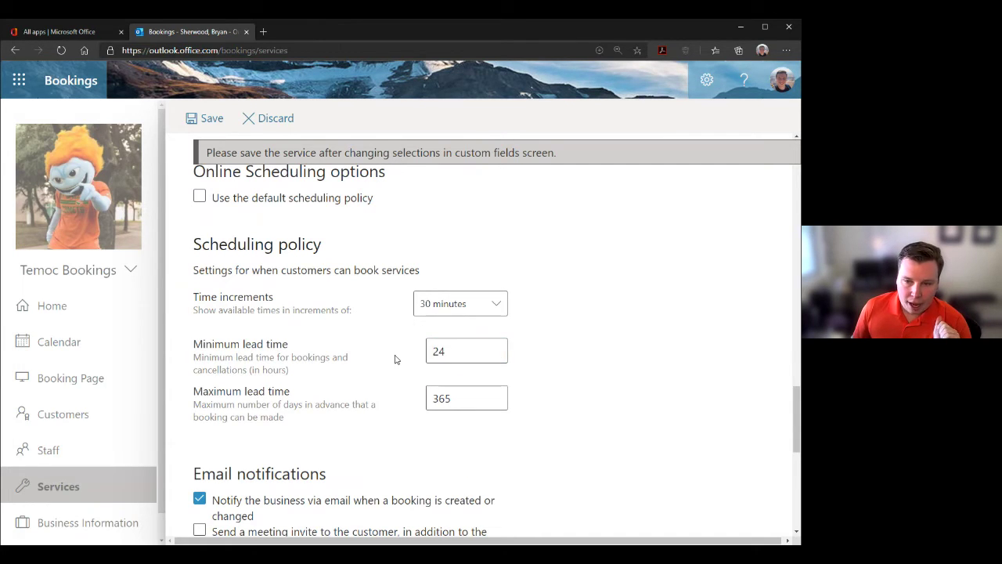
pyautogui.scroll(-1, 290, 342)
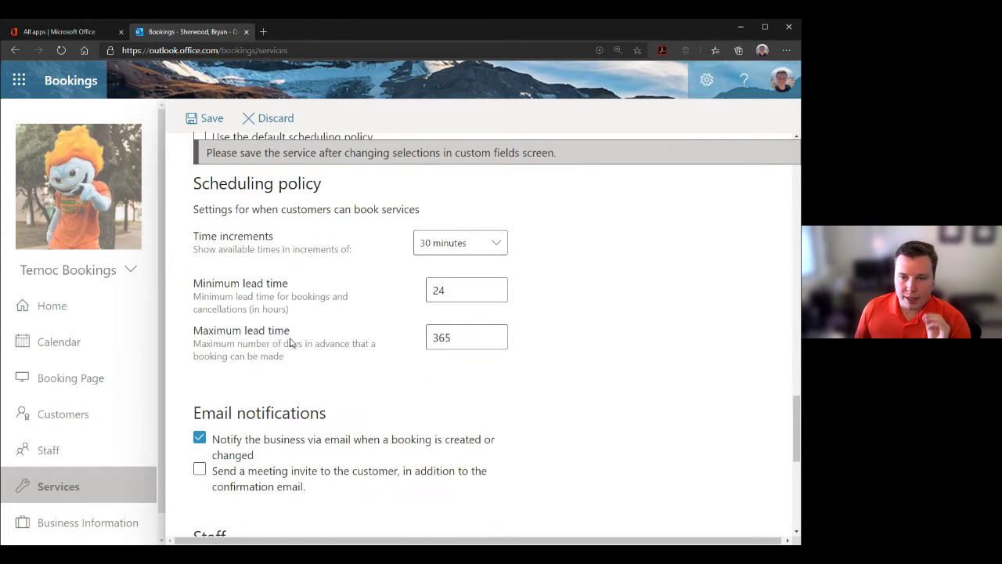
# Step: Change the minimum lead time to 18 hours
pyautogui.moveTo(426, 293); pyautogui.dragTo(445, 290)
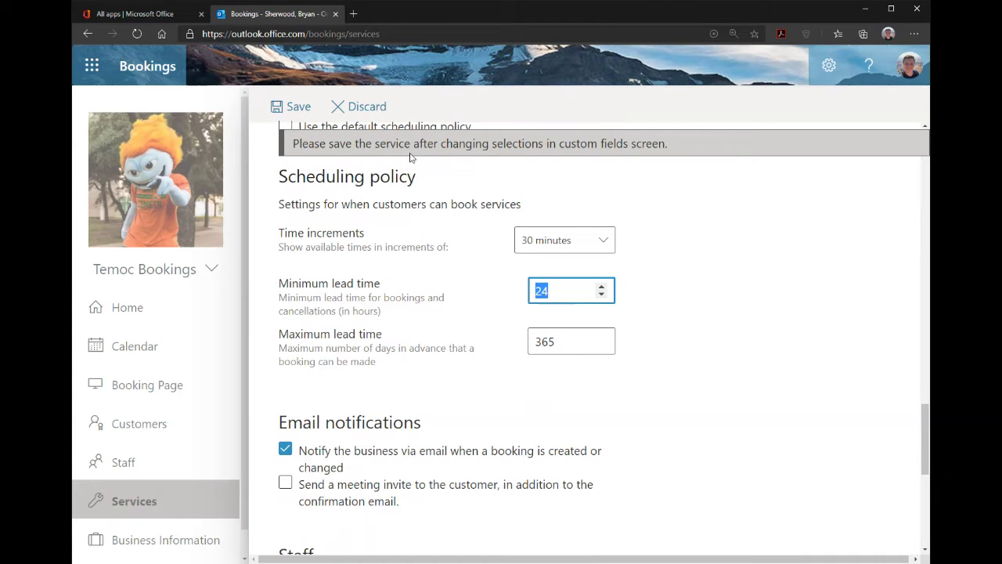
pyautogui.write('0')
pyautogui.write('18')
pyautogui.click(729, 283)
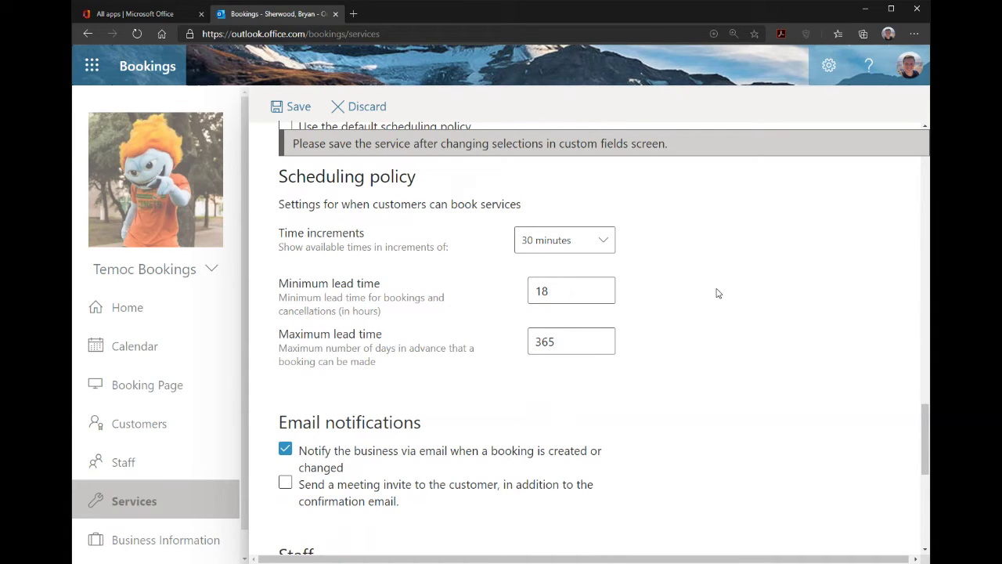
# Step: Set the maximum lead time to 14 days instead of 365
pyautogui.click(568, 345)
pyautogui.doubleClick(572, 345)
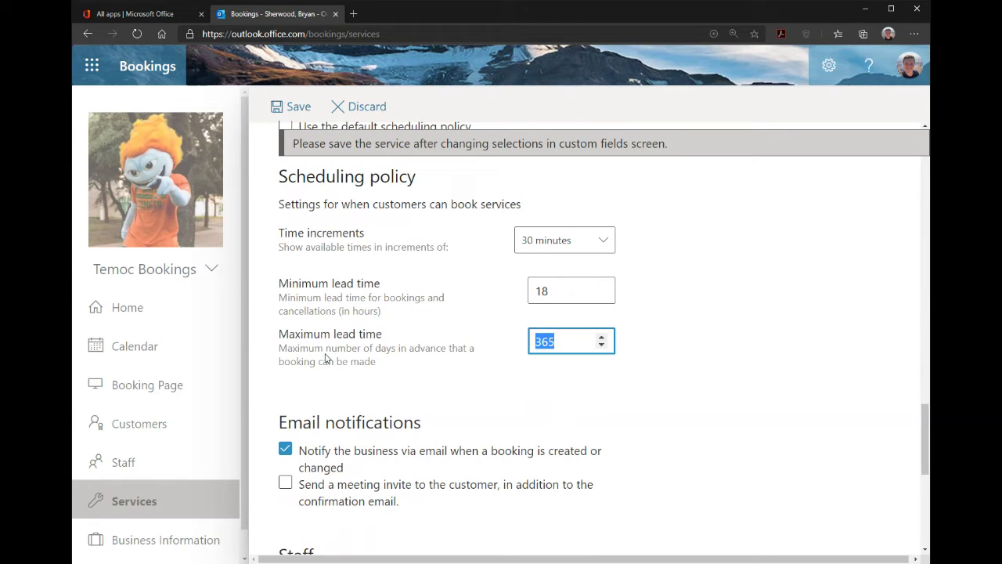
pyautogui.write('1')
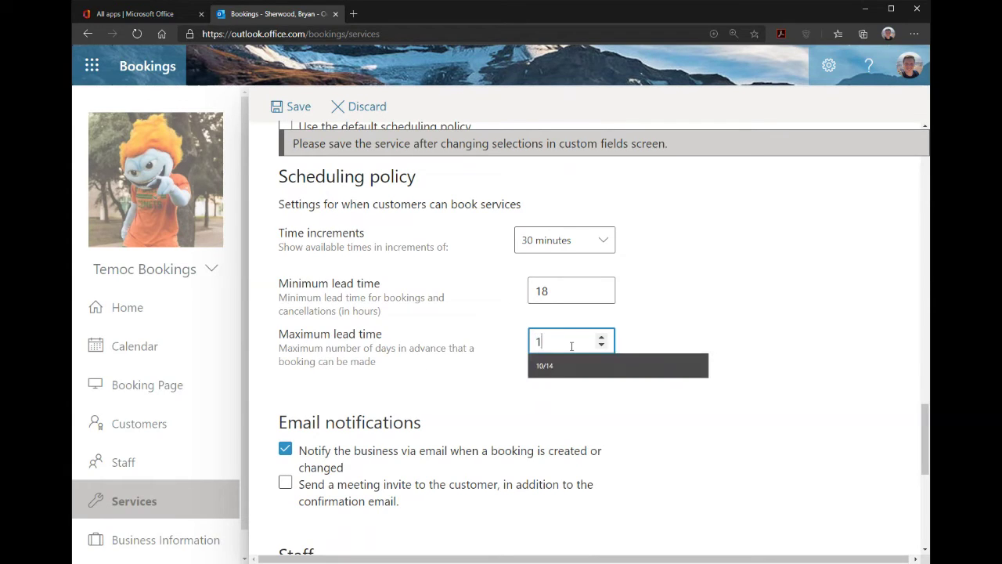
pyautogui.click(522, 395)
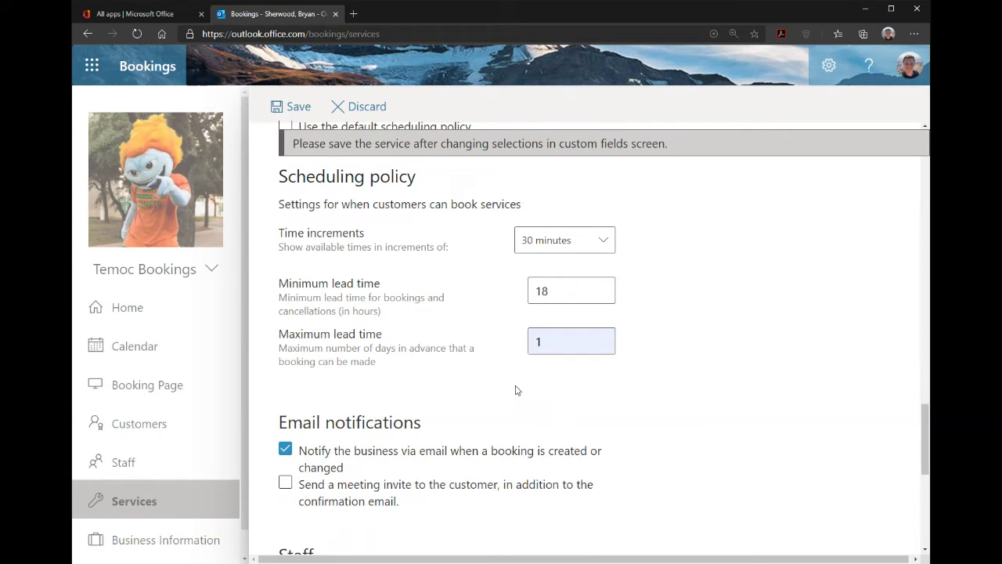
pyautogui.hotkey('shift', 'Tab')
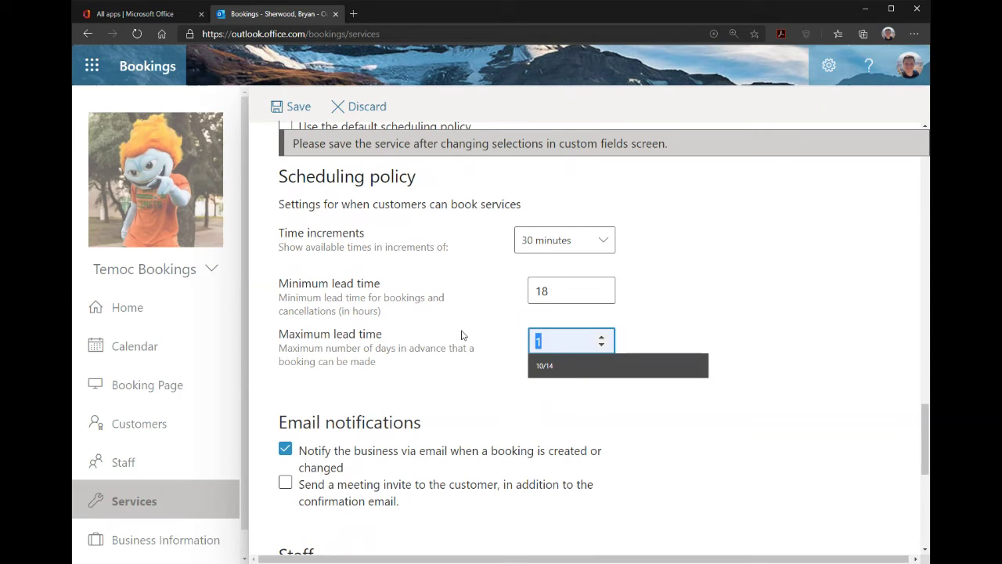
pyautogui.write('720')
pyautogui.click(455, 332)
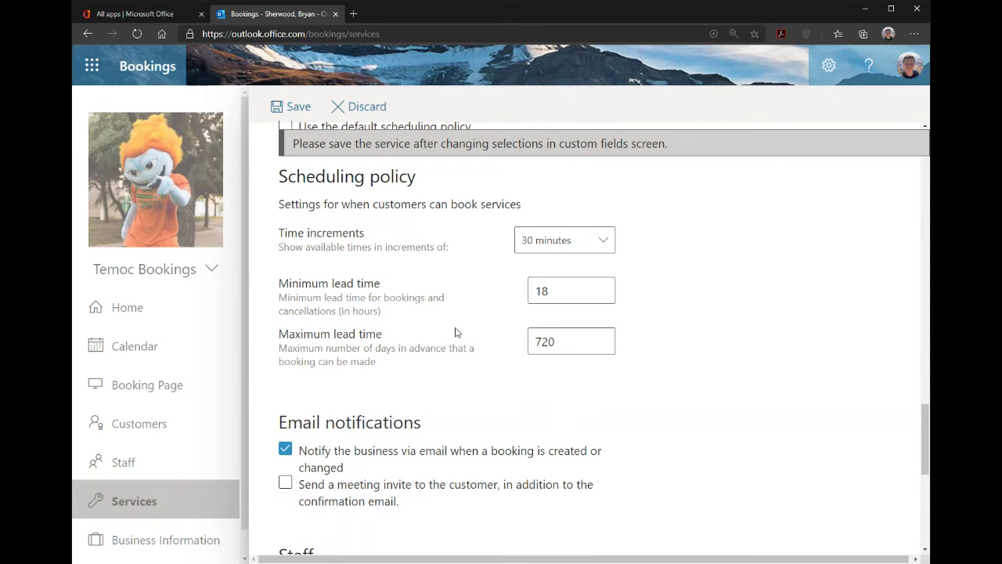
pyautogui.doubleClick(553, 341)
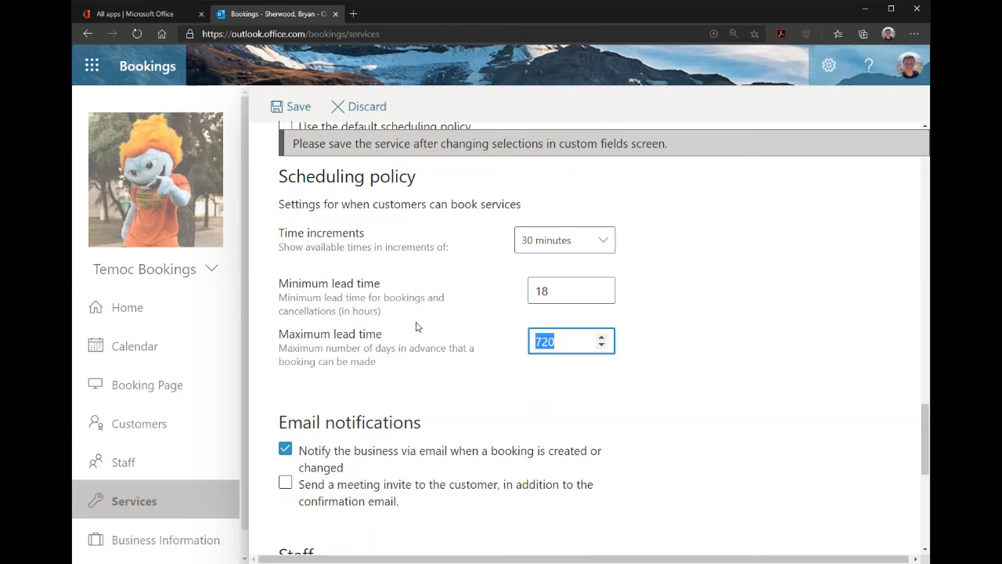
pyautogui.write('14')
pyautogui.click(415, 327)
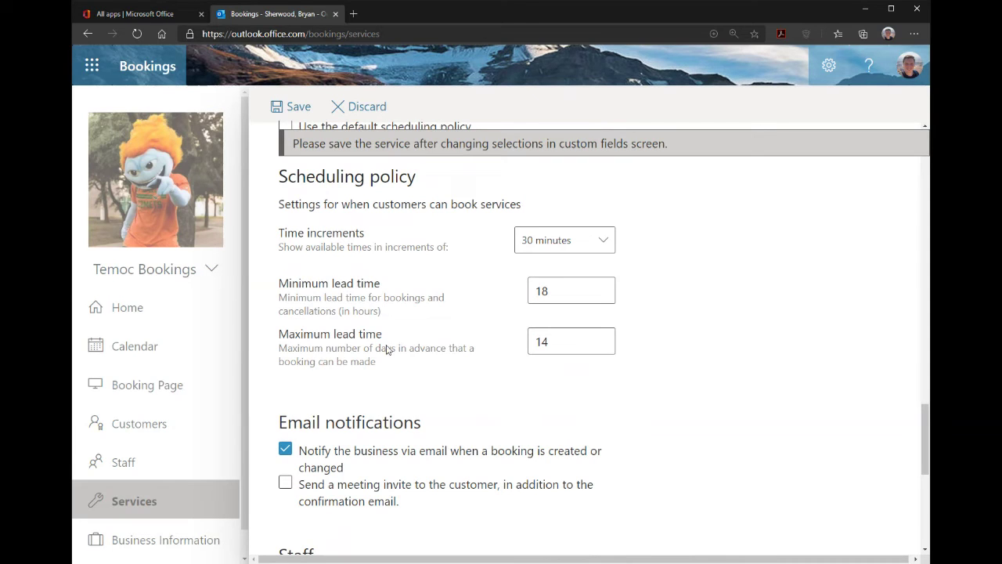
# Step: Uncheck 'Notify the business via email' and check 'Send a meeting invite to the customer'
pyautogui.scroll(-1, 345, 389)
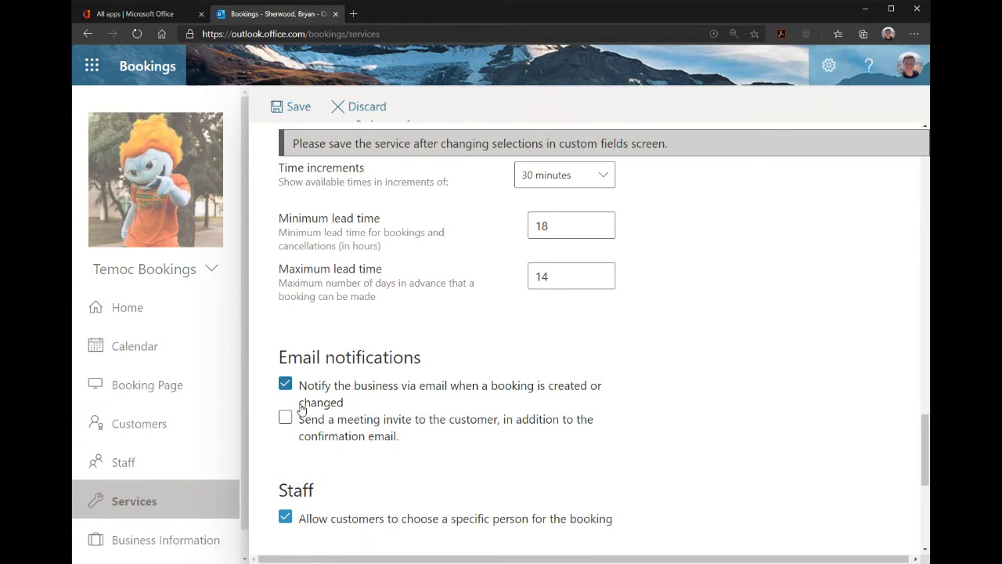
pyautogui.click(310, 399)
pyautogui.click(285, 418)
pyautogui.click(285, 423)
pyautogui.click(347, 435)
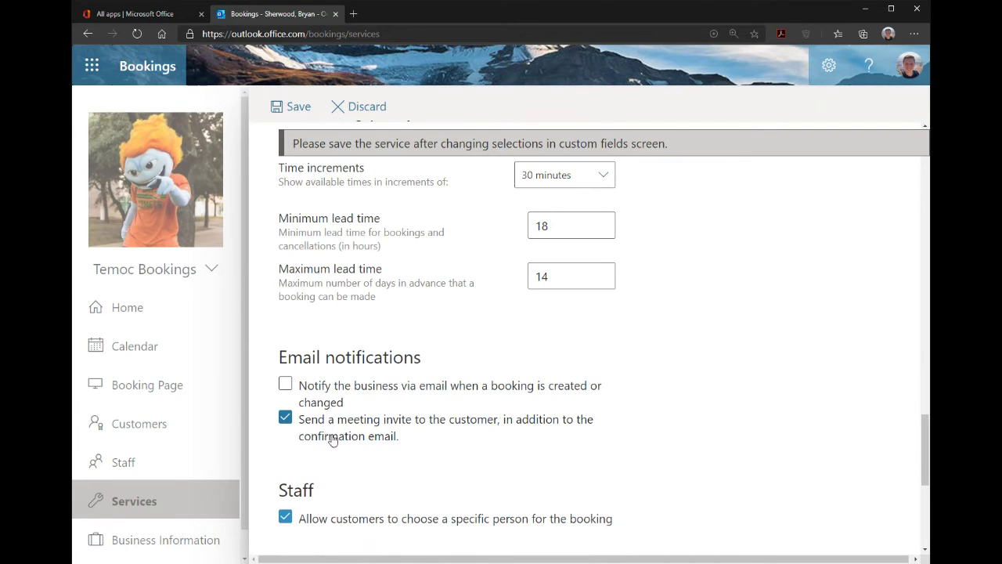
pyautogui.scroll(-3, 333, 441)
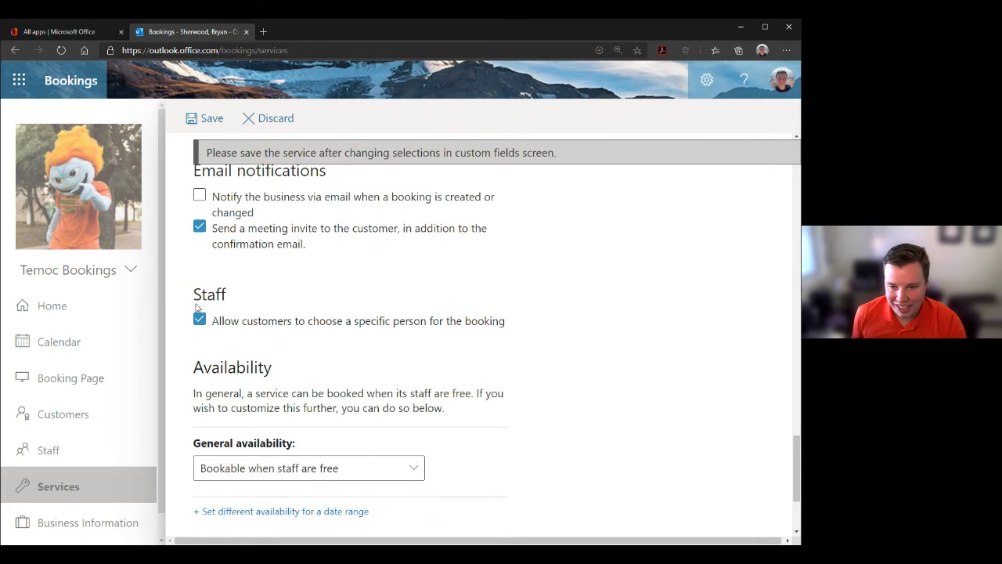
# Step: Uncheck 'Allow customers to choose a specific person for the booking' under Staff
pyautogui.click(199, 318)
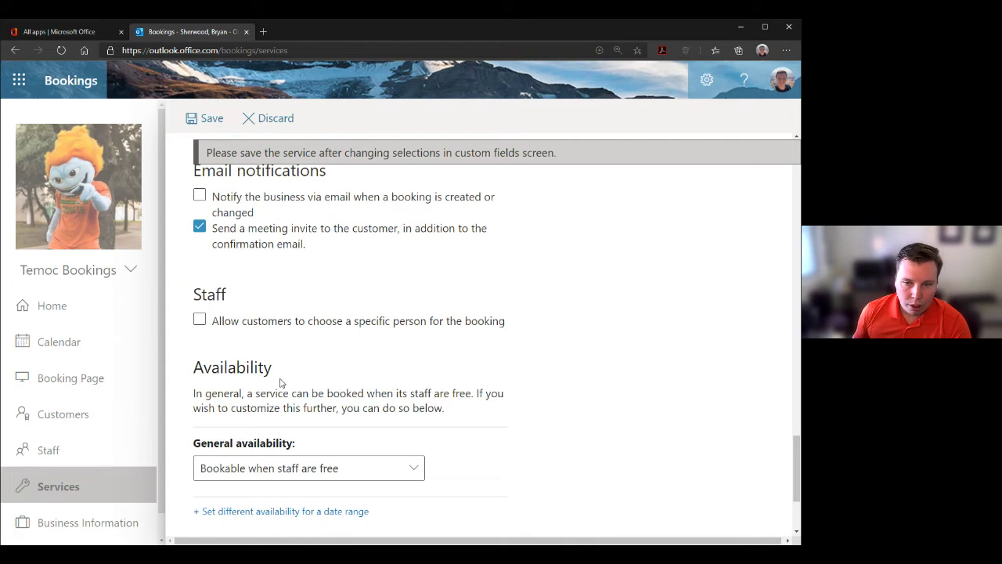
pyautogui.scroll(-2, 255, 337)
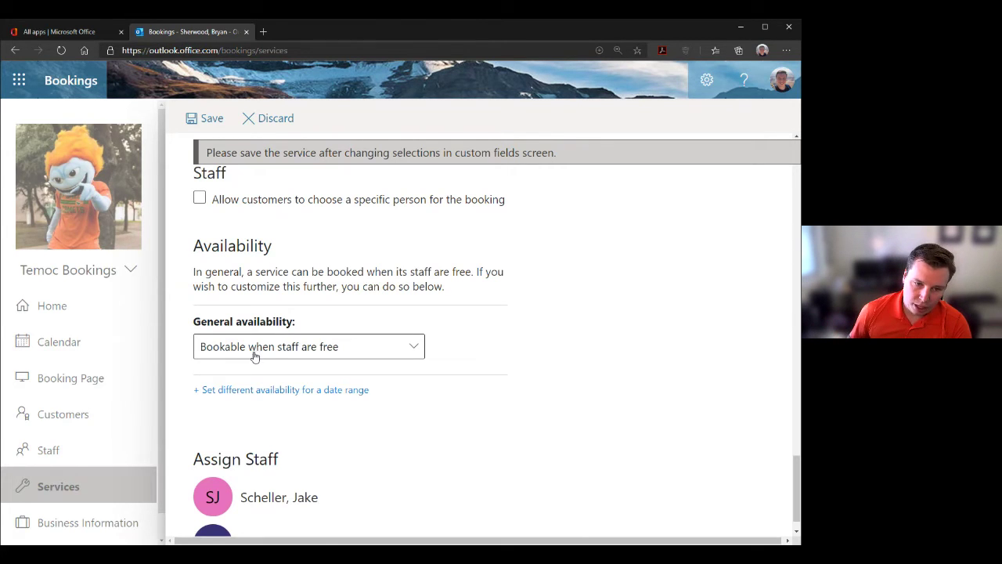
# Step: Set the service's general availability to Not bookable
pyautogui.click(254, 354)
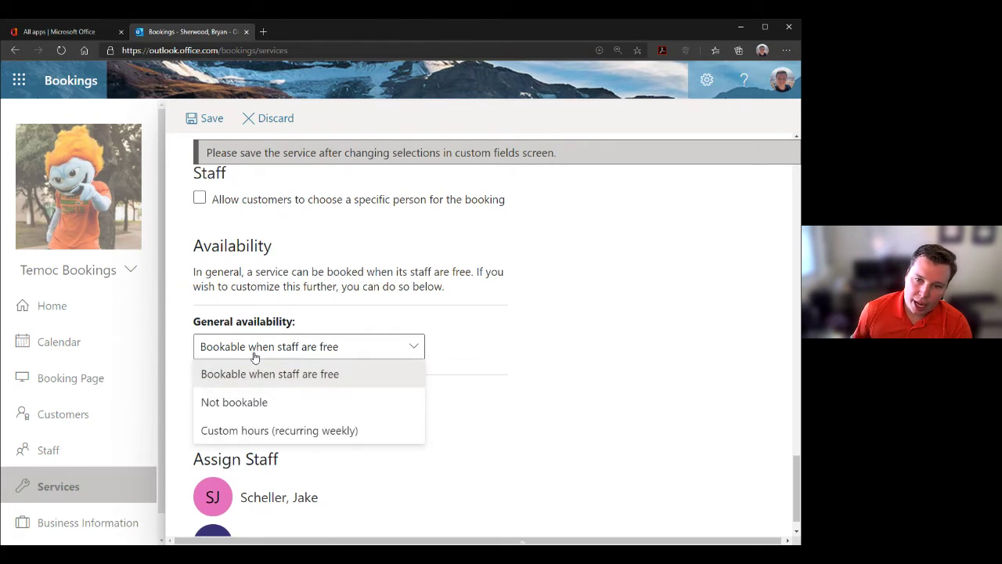
pyautogui.click(258, 404)
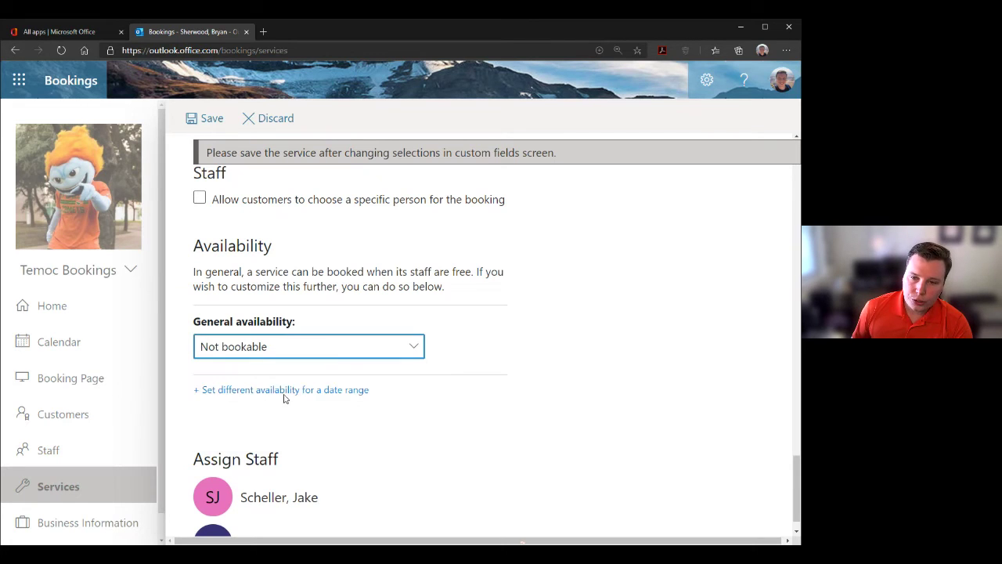
pyautogui.click(253, 347)
pyautogui.click(273, 306)
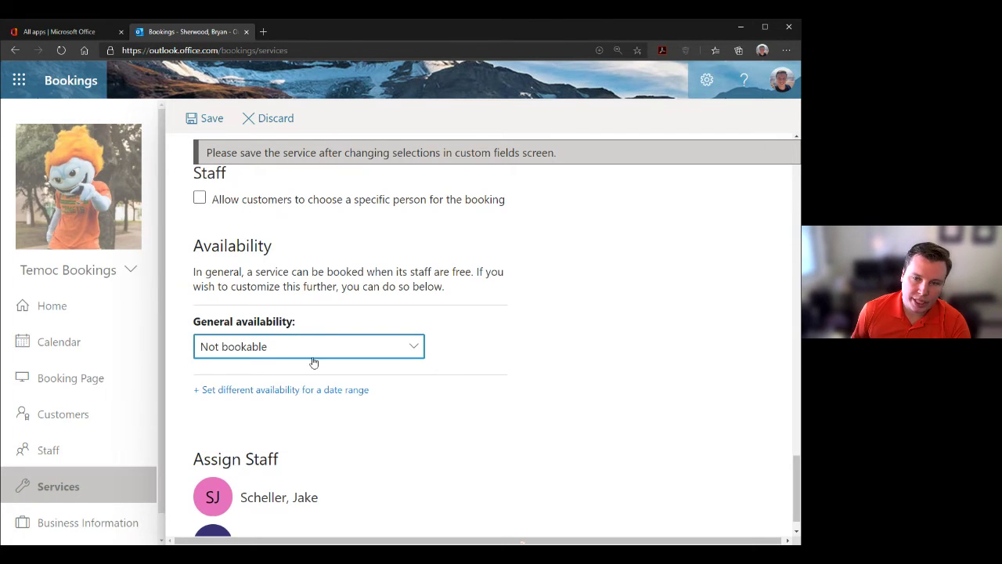
# Step: Add a 11/2/2020–11/6/2020 date range that is bookable when staff are free
pyautogui.click(248, 391)
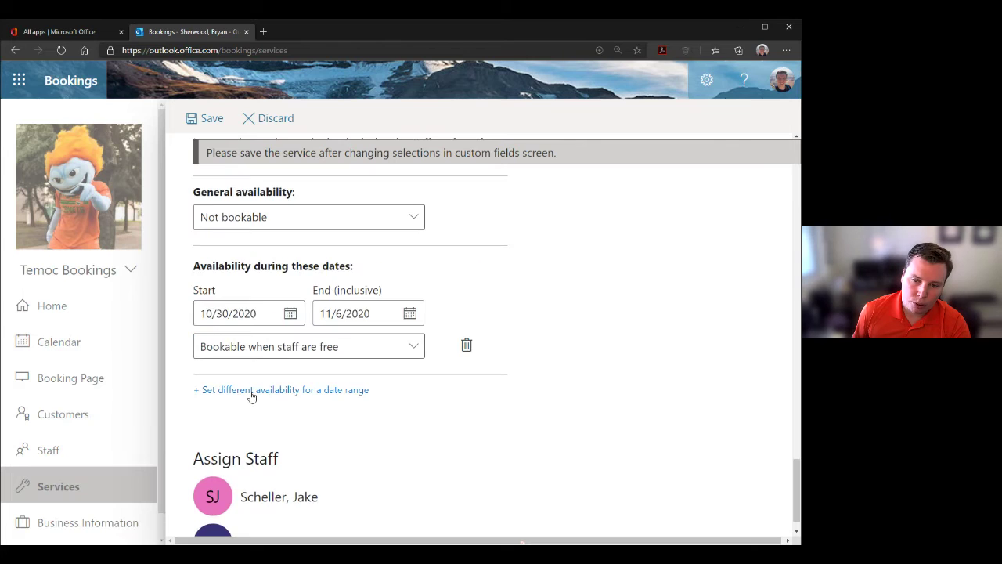
pyautogui.click(291, 313)
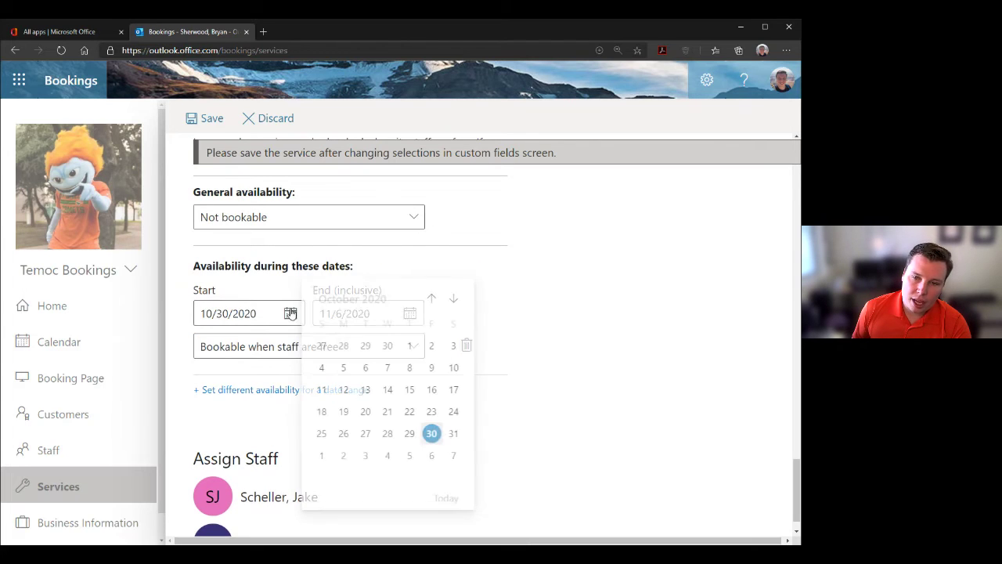
pyautogui.click(347, 455)
pyautogui.click(409, 313)
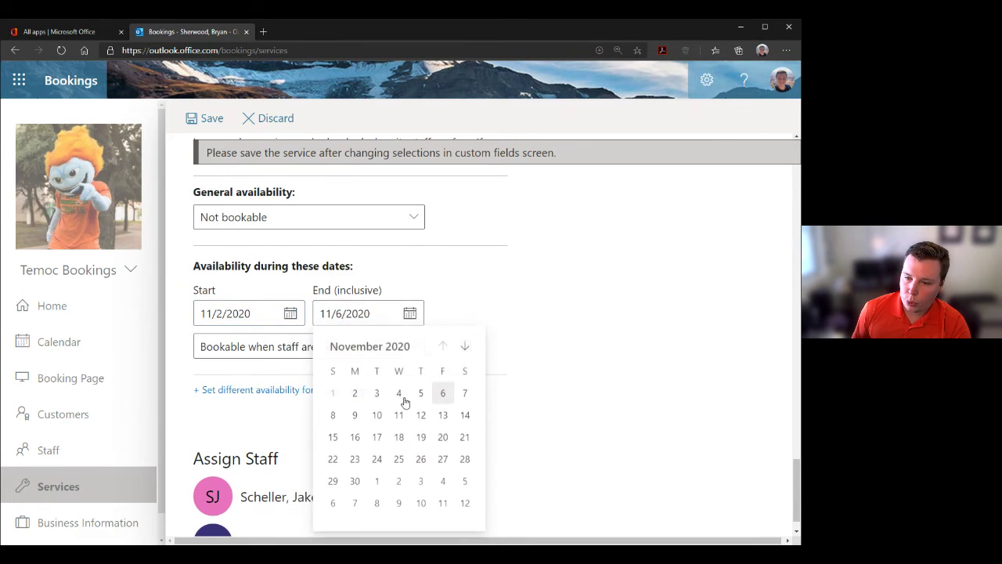
pyautogui.click(442, 394)
pyautogui.click(321, 347)
pyautogui.click(318, 349)
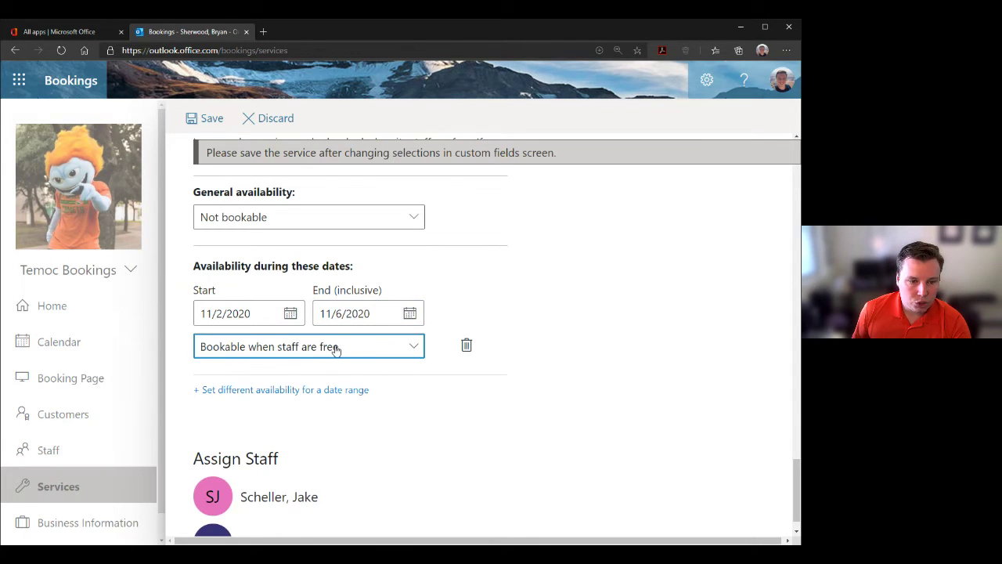
# Step: Assign the second staff member to Office Hours, keeping general availability Not bookable
pyautogui.scroll(-1, 324, 496)
pyautogui.click(305, 509)
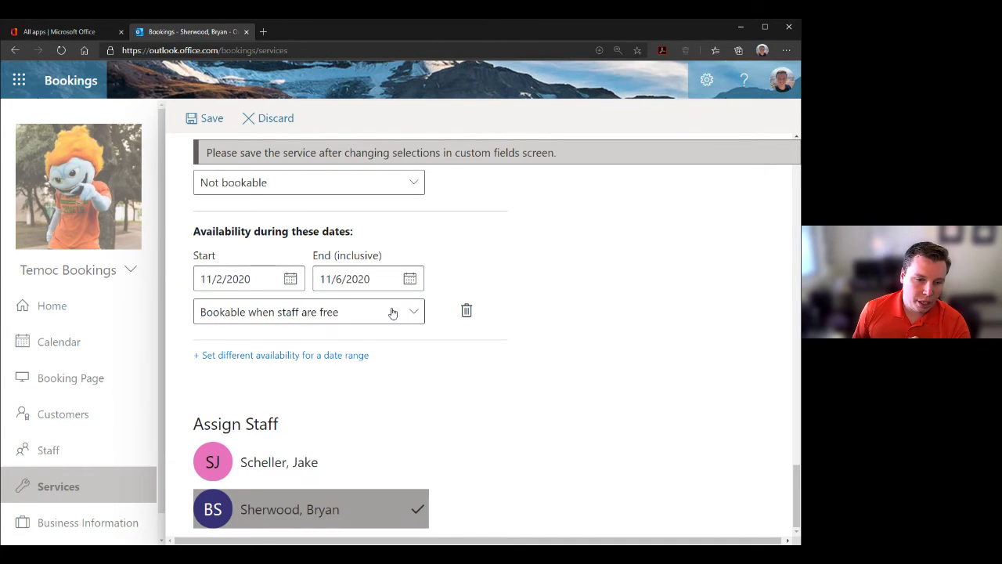
pyautogui.scroll(2, 309, 310)
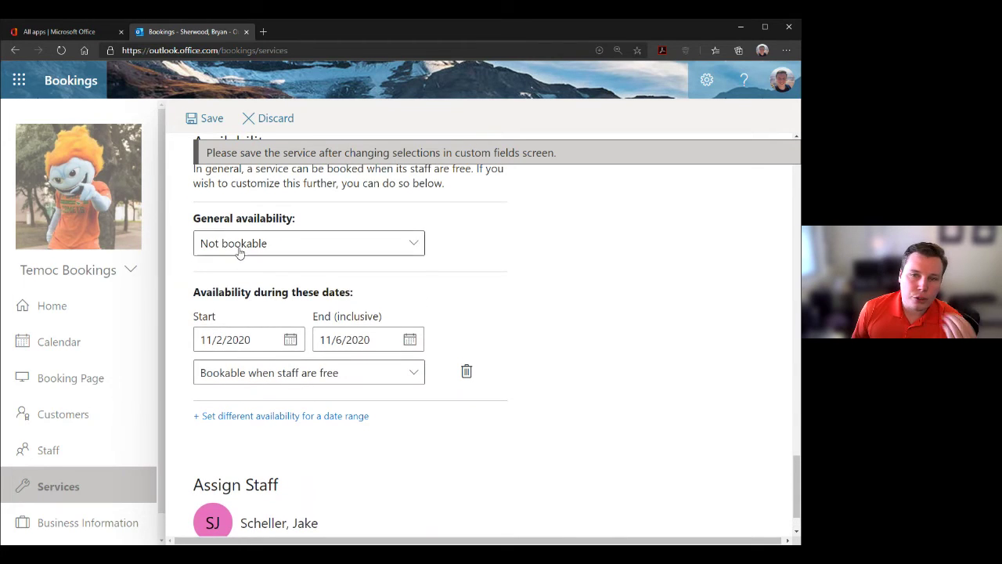
pyautogui.click(241, 251)
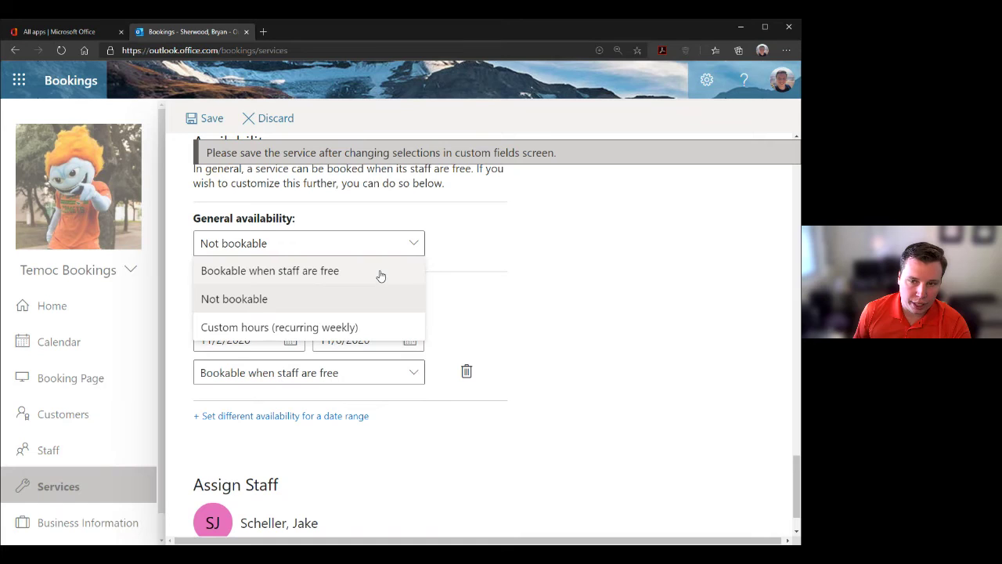
pyautogui.click(434, 247)
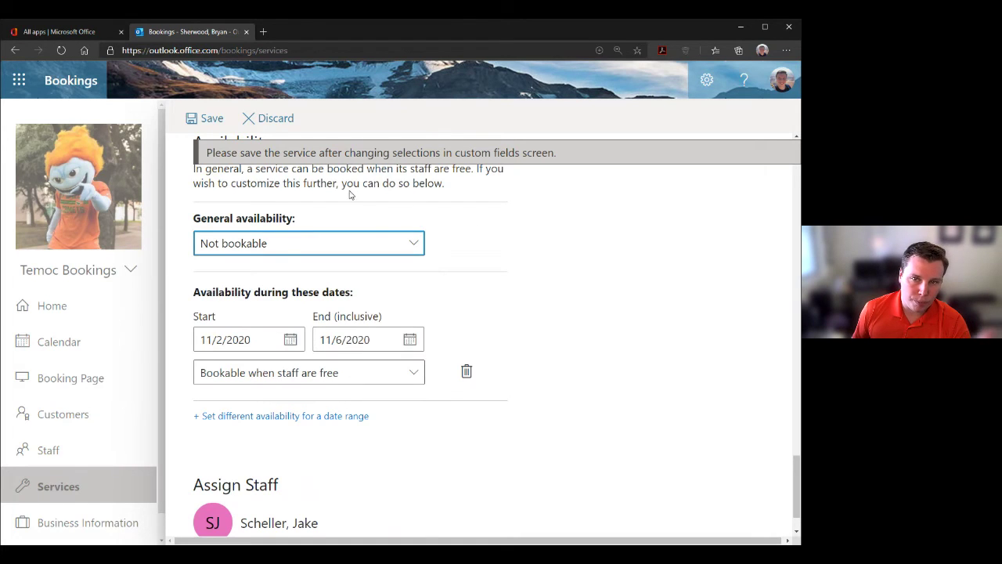
# Step: Save the Office Hours service with its 25-minute duration and assigned staff member
pyautogui.scroll(-1, 283, 251)
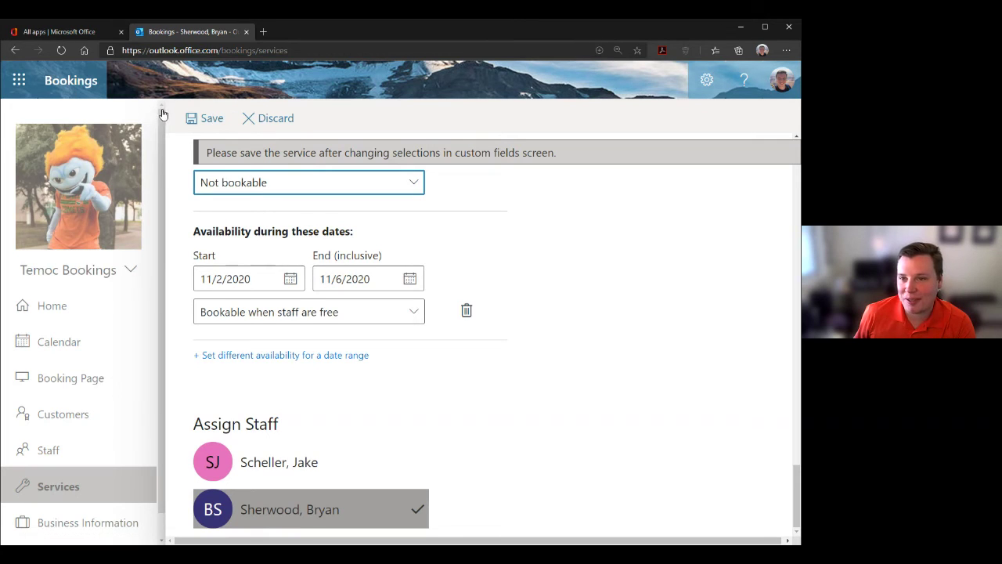
pyautogui.click(207, 120)
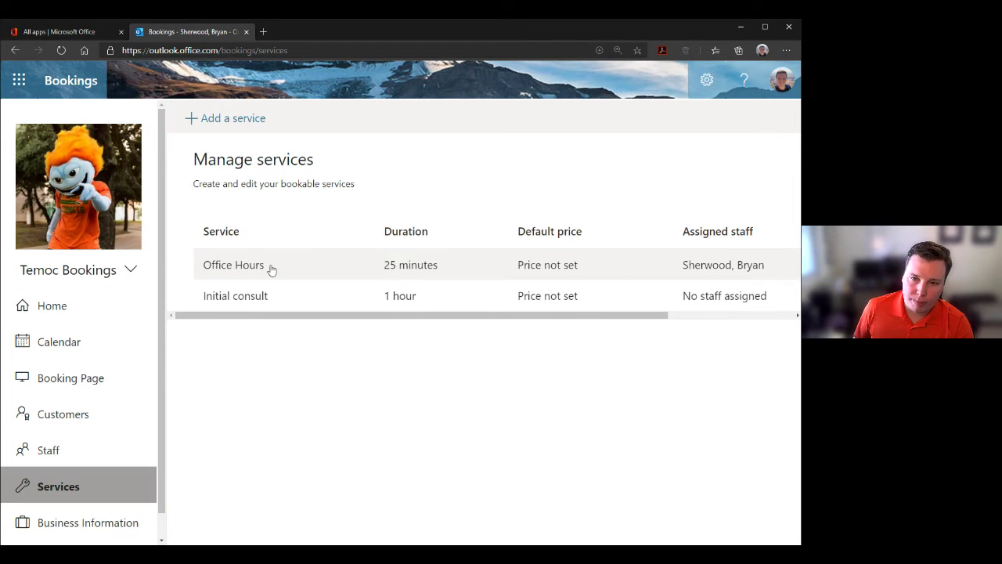
# Step: Open the published Temoc Bookings page, check Office Hours is listed, then return to admin
pyautogui.click(70, 379)
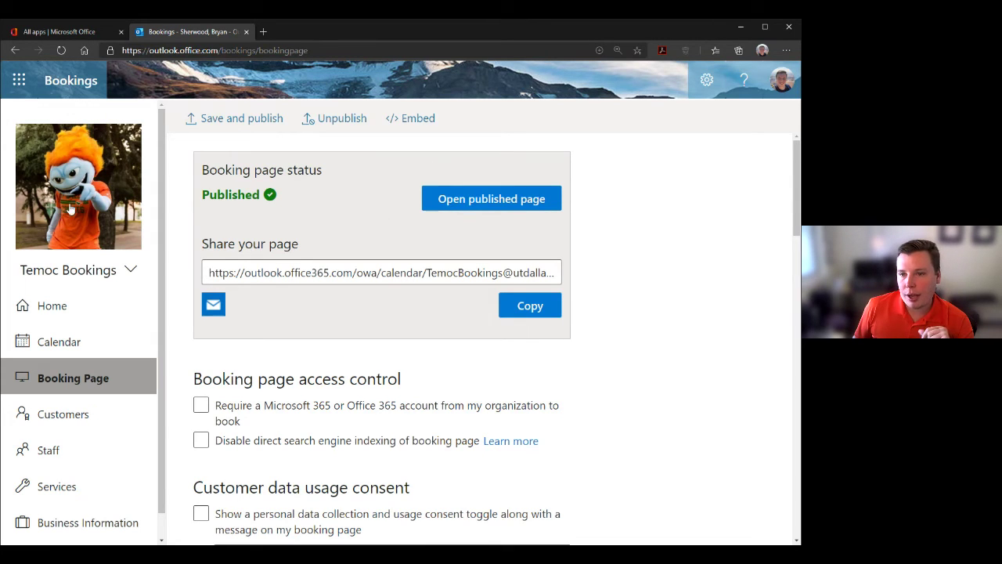
pyautogui.click(441, 202)
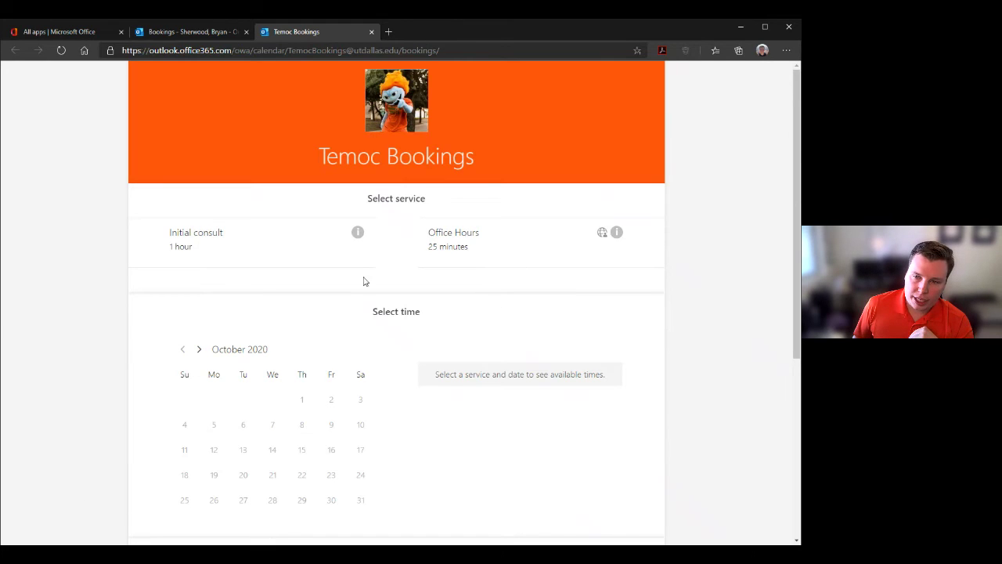
pyautogui.click(475, 246)
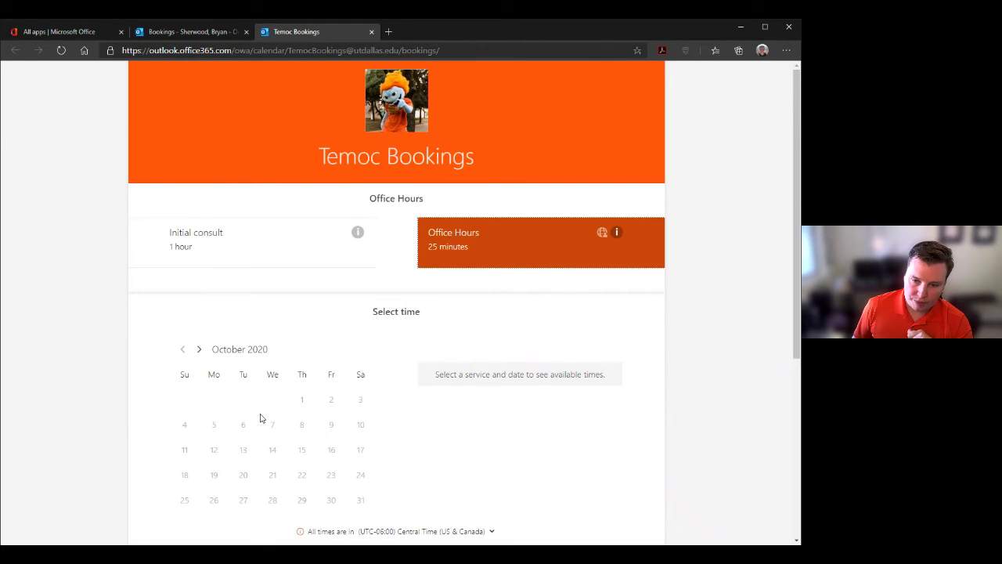
pyautogui.click(176, 32)
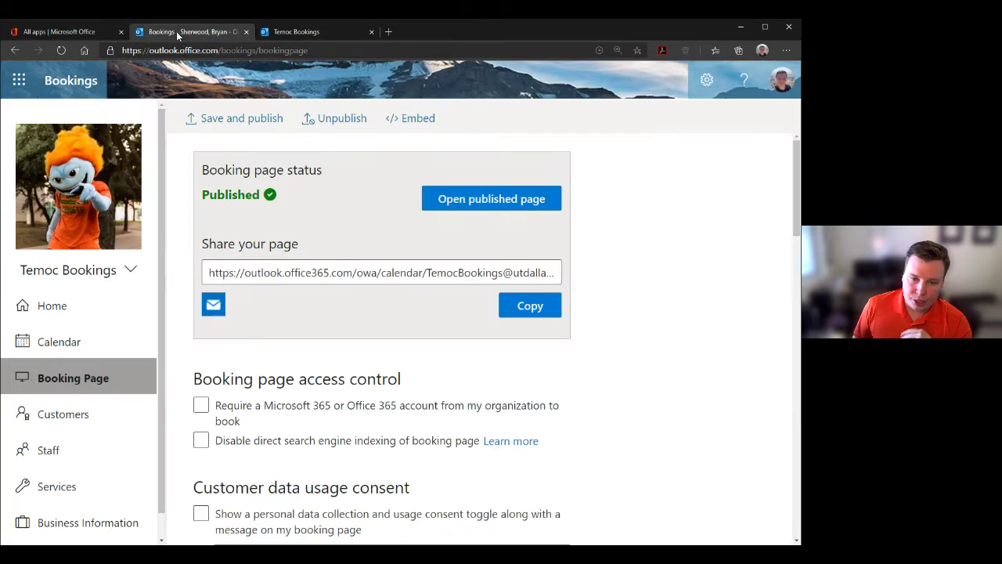
# Step: Leave the organization-account requirement and personal data consent options unchecked
pyautogui.click(312, 411)
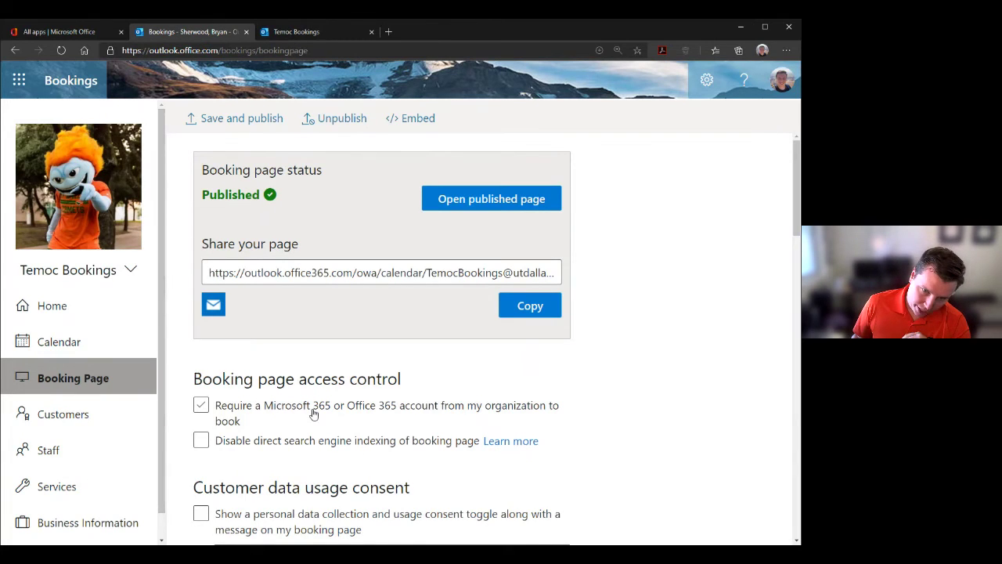
pyautogui.click(264, 409)
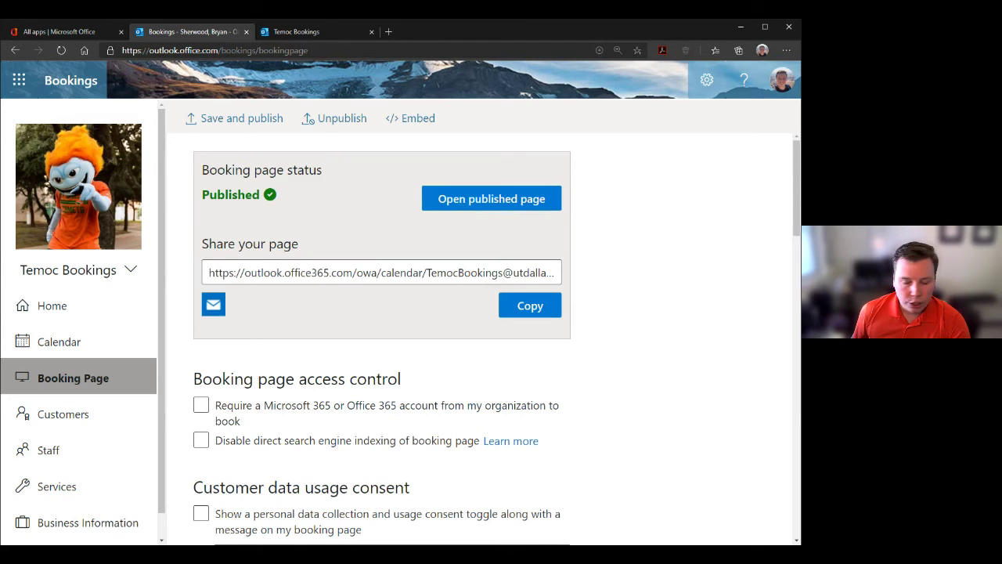
pyautogui.scroll(-1, 79, 313)
pyautogui.scroll(-2, 235, 442)
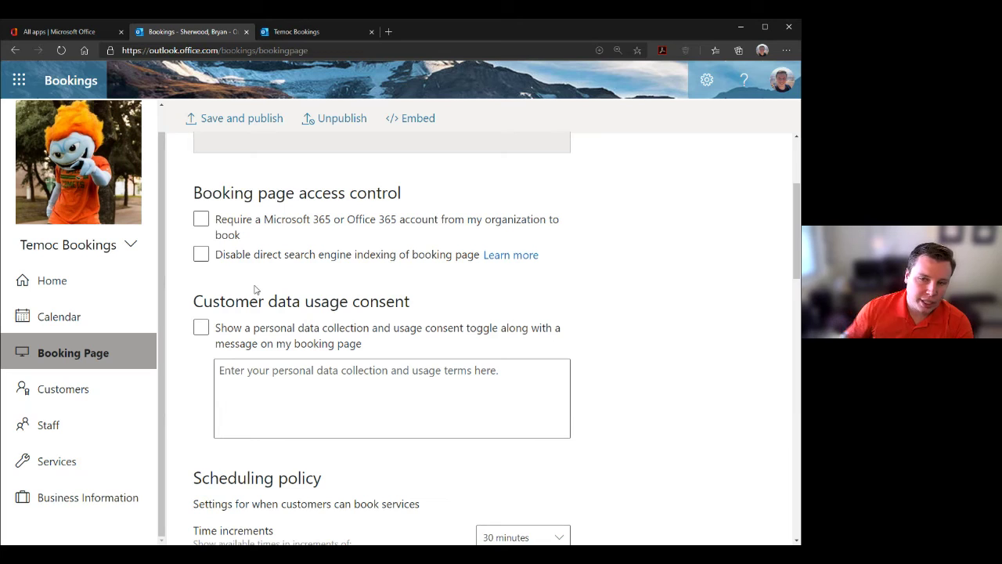
pyautogui.click(239, 332)
pyautogui.click(239, 332)
# Step: Disable direct search engine indexing of the booking page
pyautogui.click(189, 259)
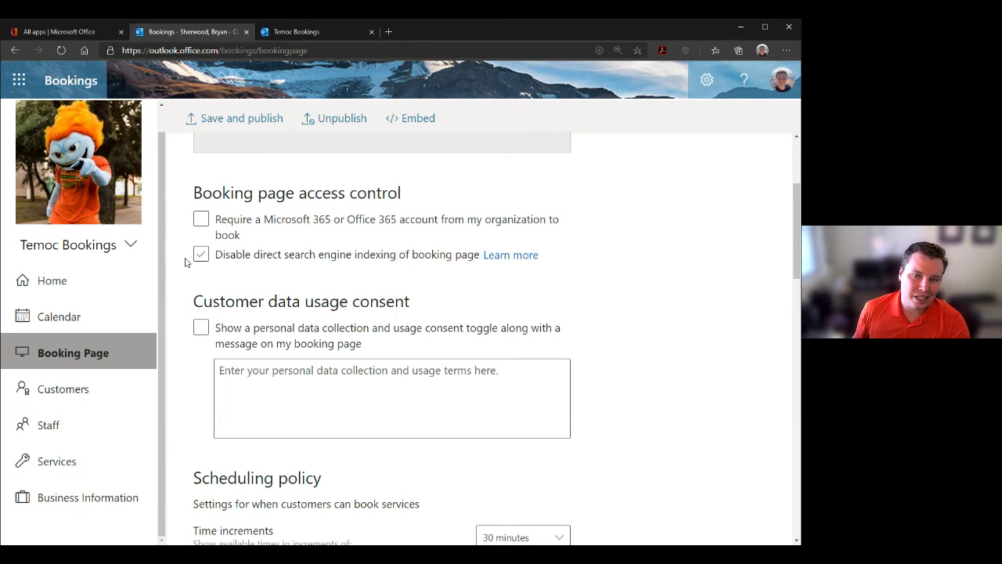
pyautogui.click(274, 257)
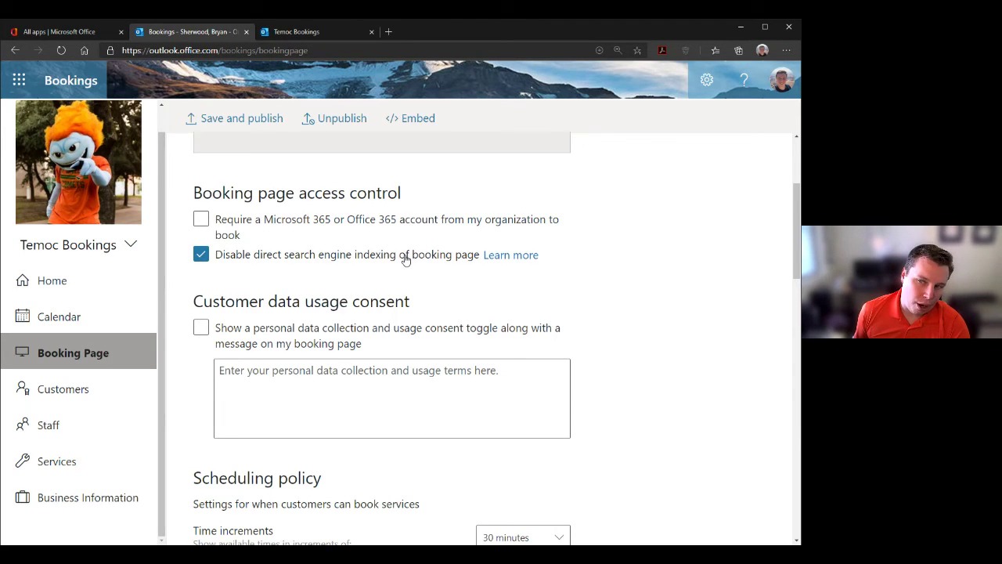
pyautogui.click(383, 327)
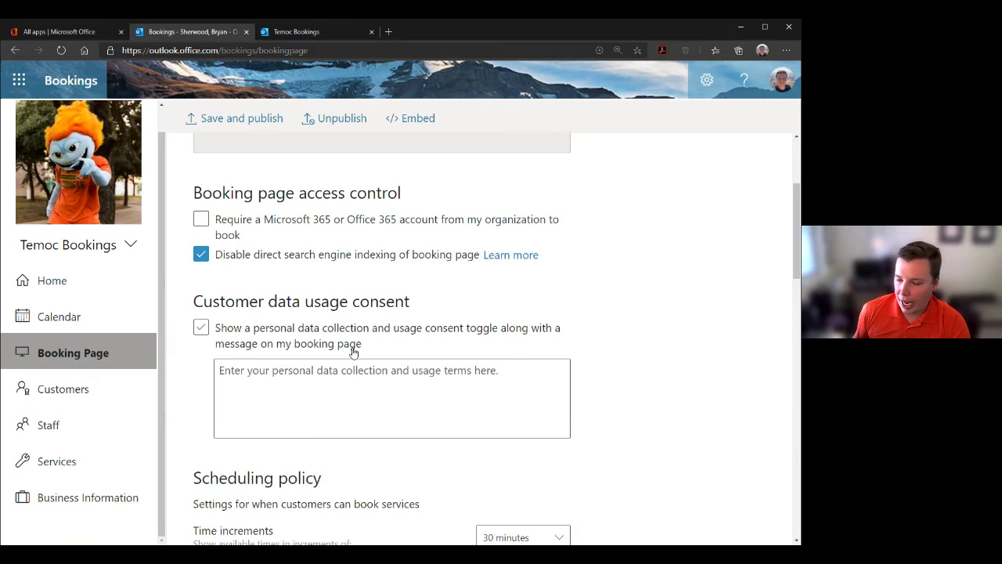
pyautogui.scroll(-5, 353, 352)
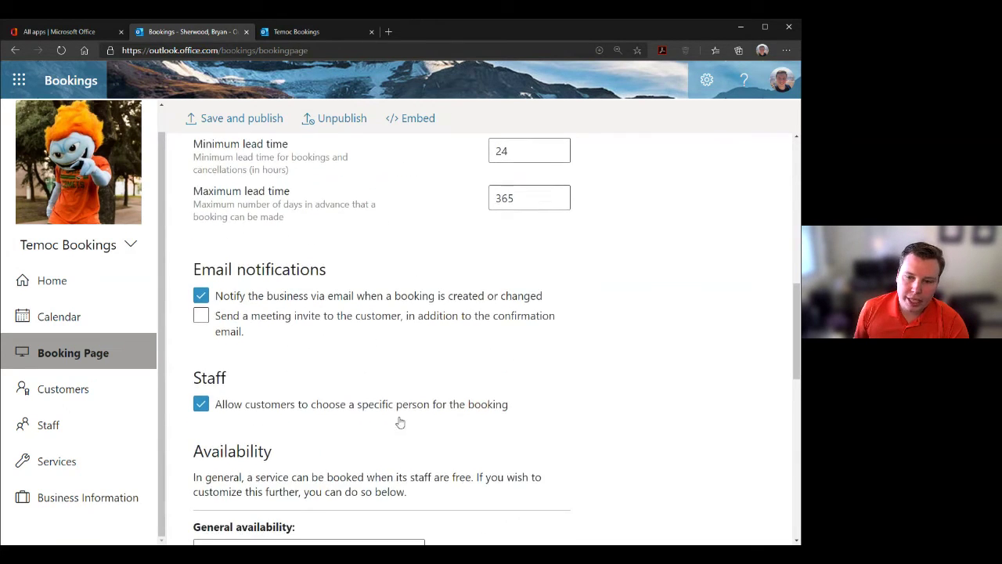
pyautogui.scroll(1, 415, 326)
pyautogui.scroll(1, 416, 326)
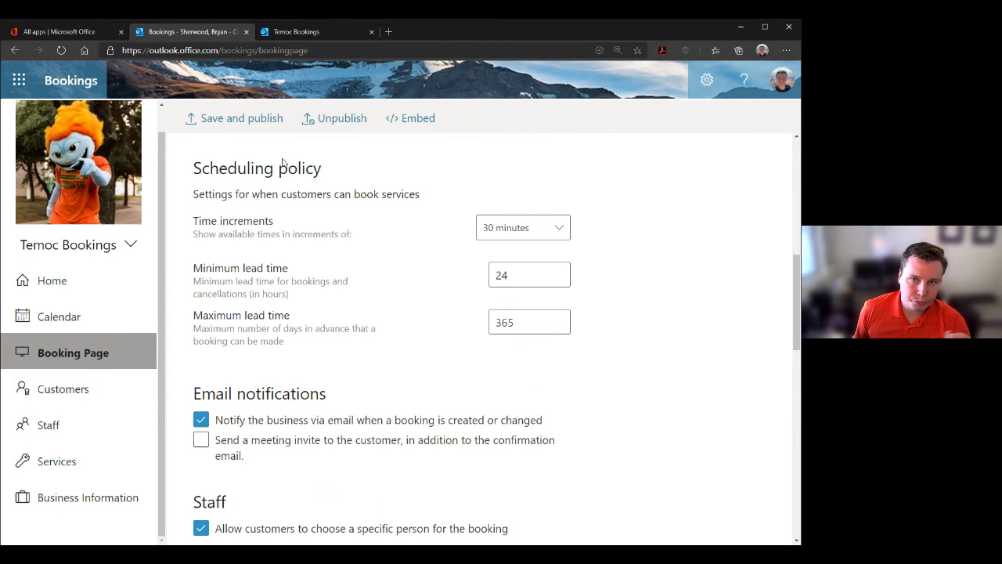
pyautogui.scroll(5, 266, 282)
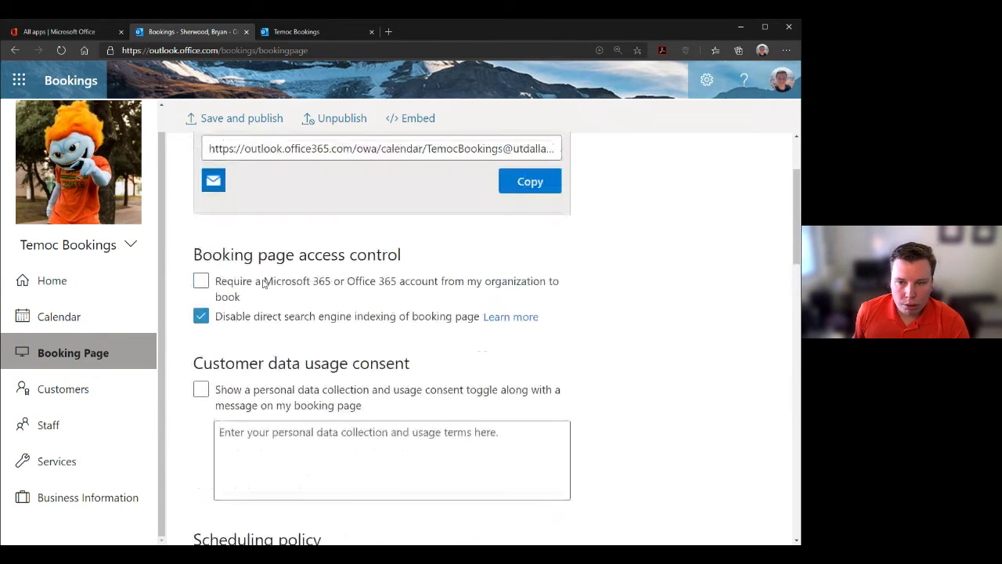
pyautogui.scroll(2, 263, 284)
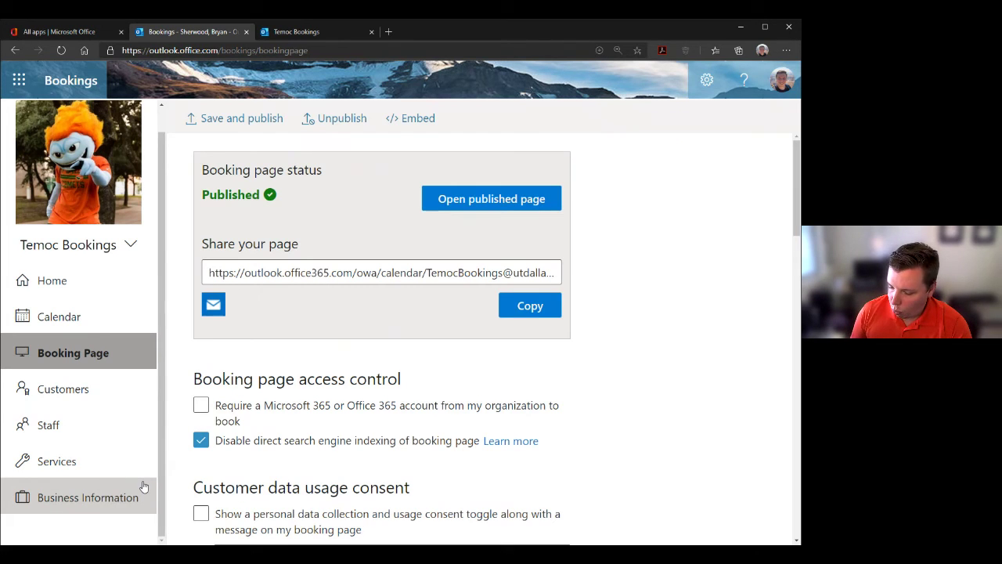
# Step: Start a new service named 'Test Multiple User Booking'
pyautogui.click(58, 461)
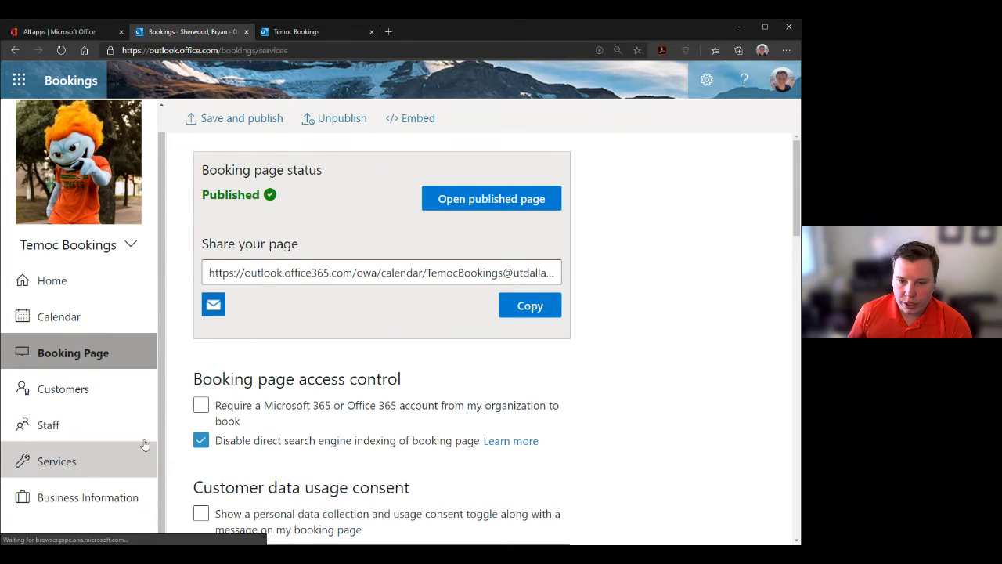
pyautogui.click(208, 123)
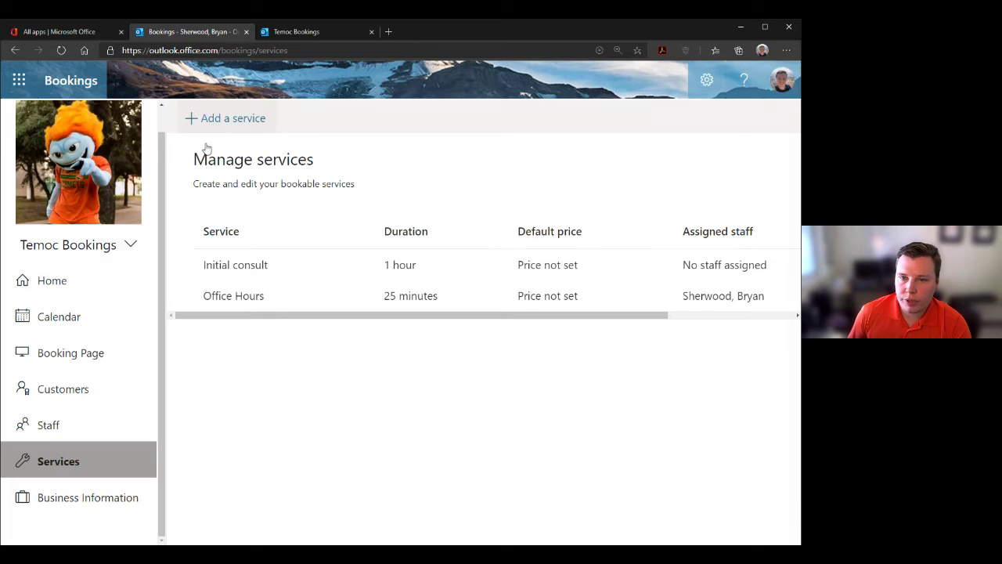
pyautogui.write('Tes')
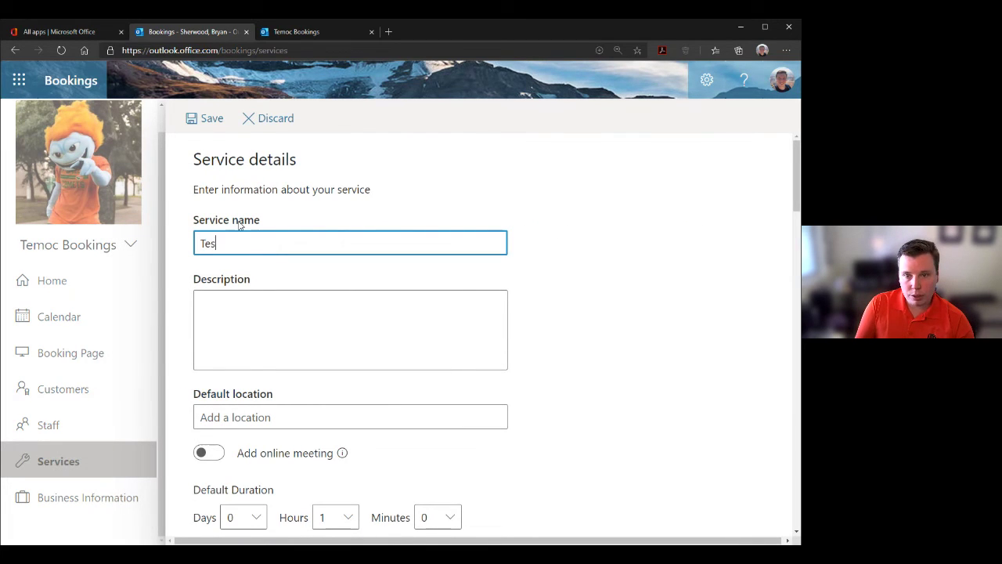
pyautogui.write('t Multiple User Booking')
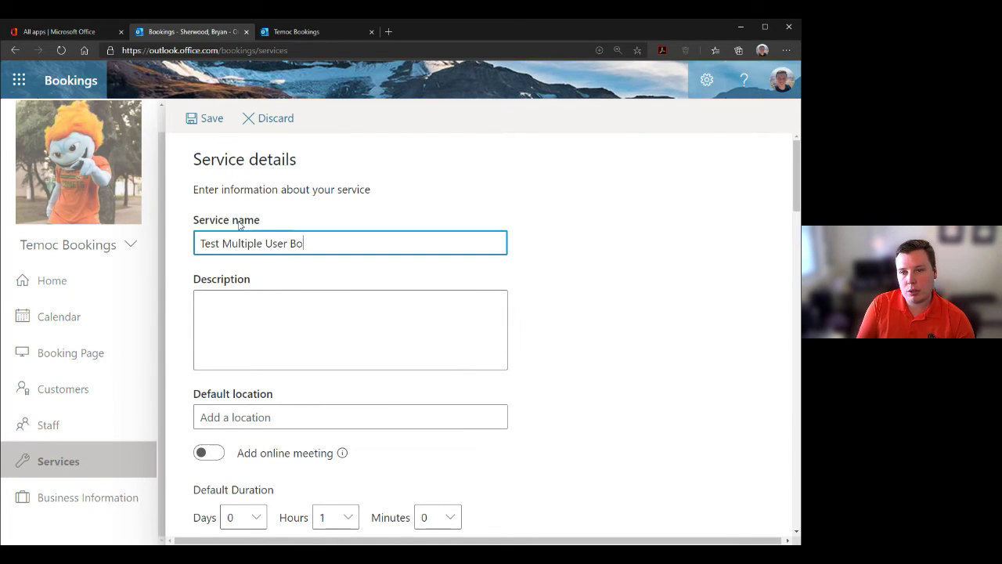
pyautogui.click(384, 331)
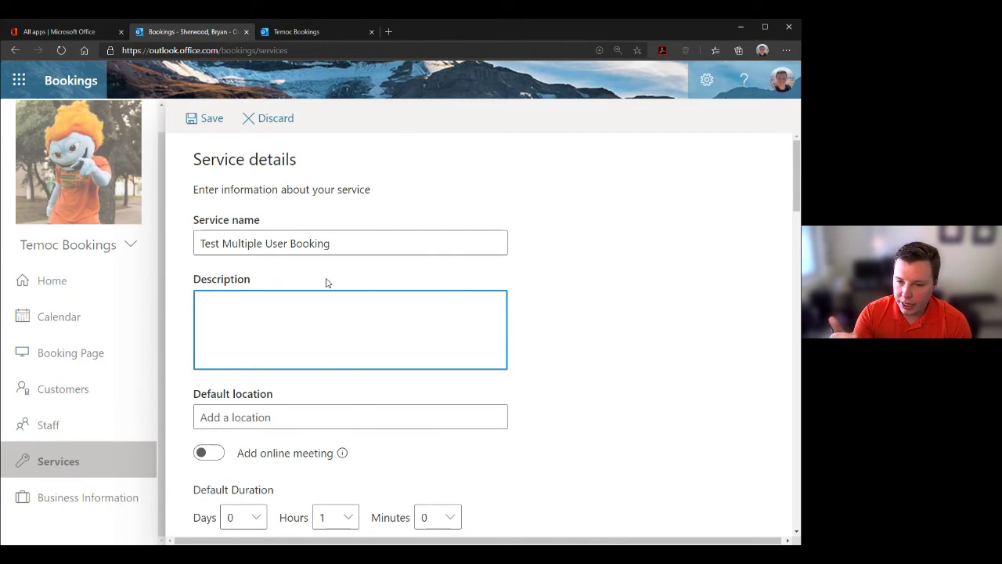
# Step: Turn on online meeting, set maximum attendees to 3, and save the service
pyautogui.click(210, 454)
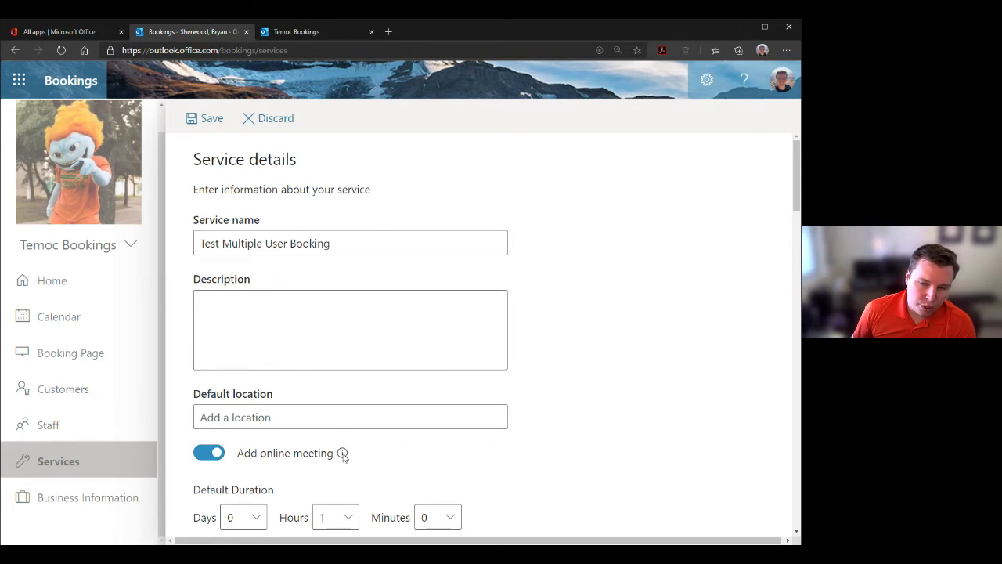
pyautogui.scroll(-1, 360, 441)
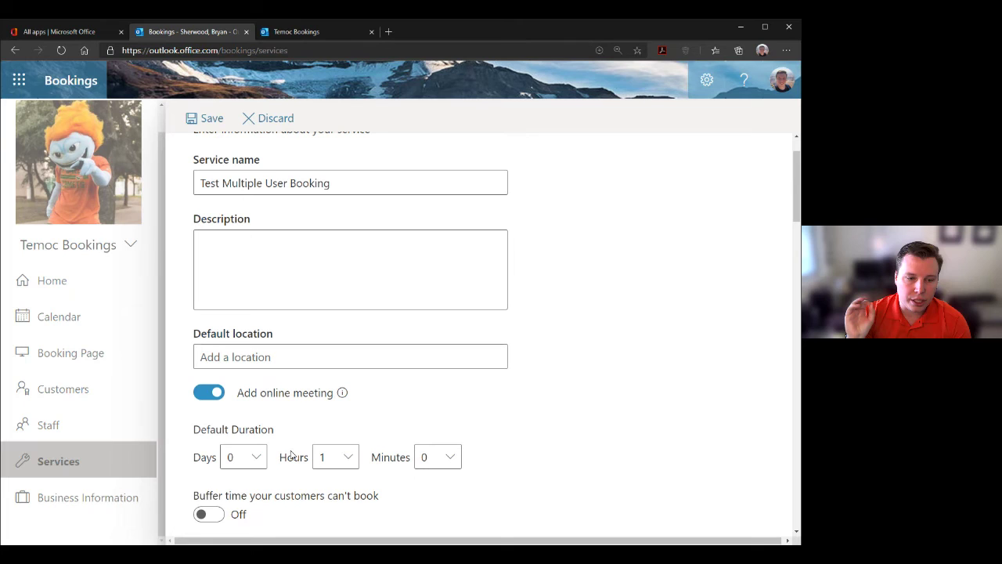
pyautogui.scroll(-2, 375, 475)
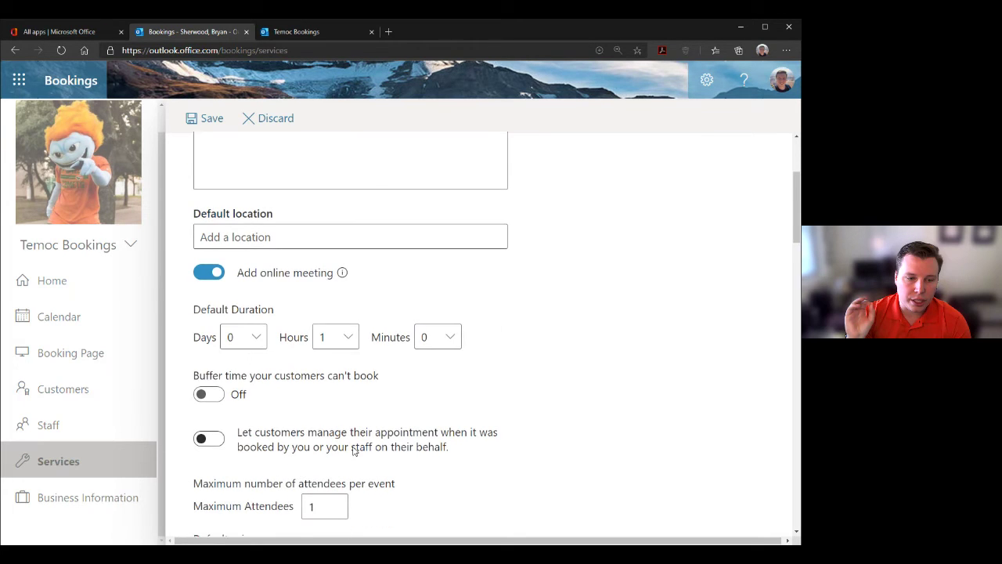
pyautogui.doubleClick(337, 501)
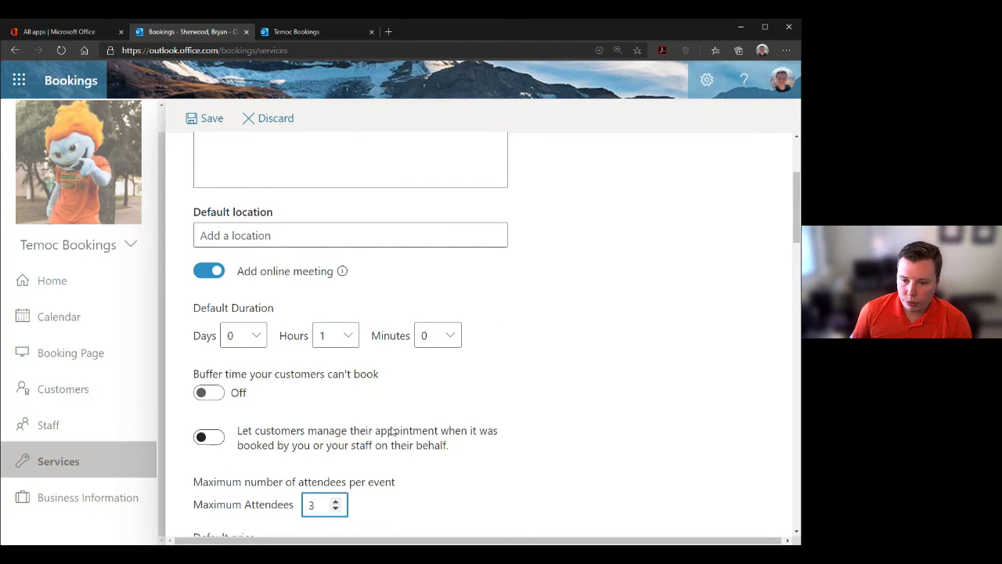
pyautogui.scroll(-1, 401, 438)
pyautogui.scroll(-10, 403, 406)
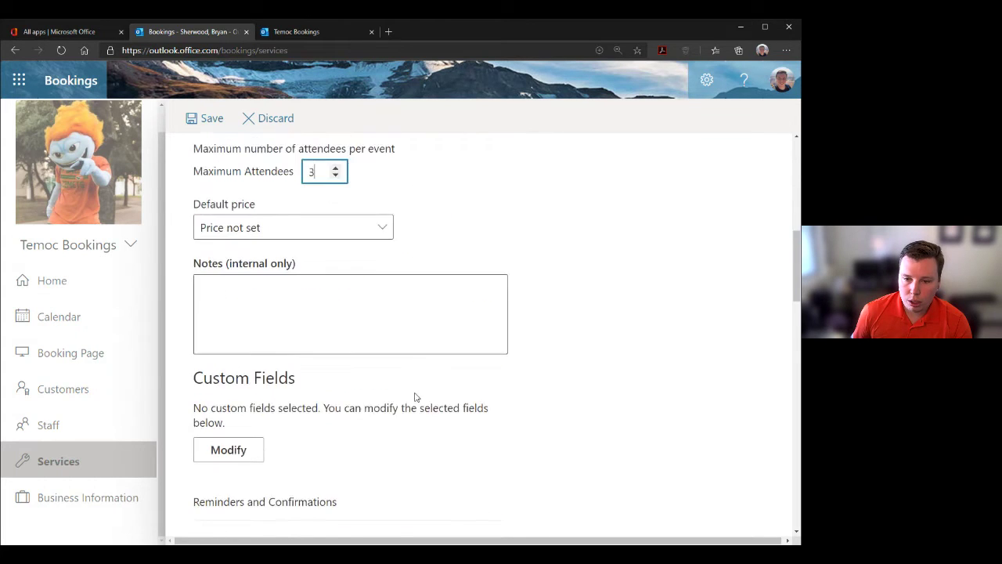
pyautogui.scroll(-6, 390, 278)
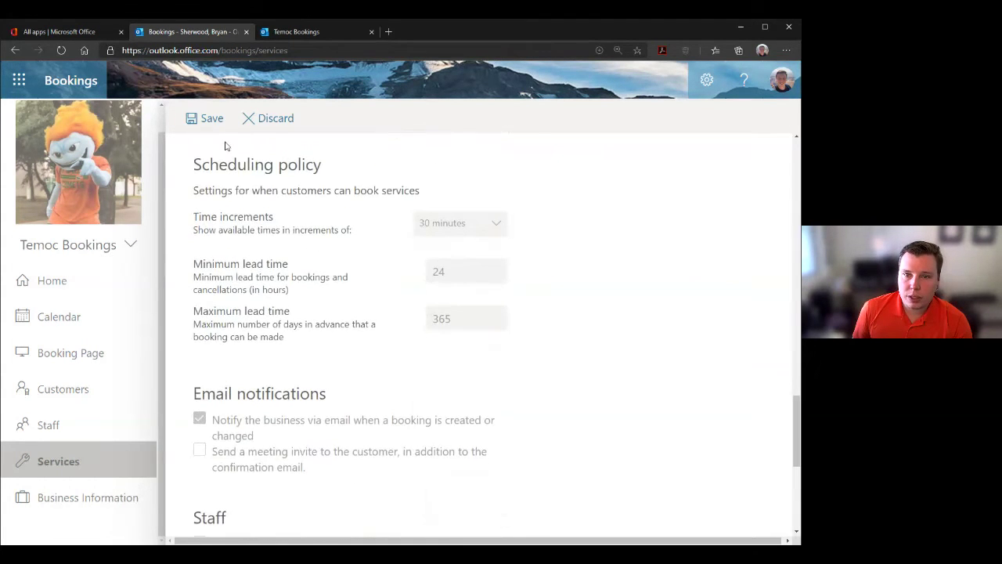
pyautogui.click(208, 120)
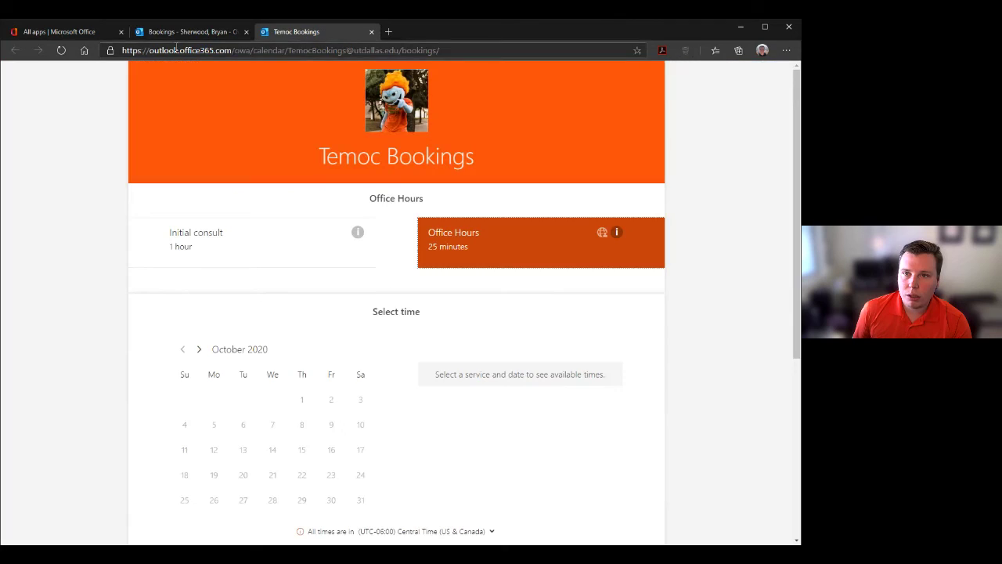
# Step: Reload the public page and pick November 2 for Test Multiple User Booking
pyautogui.click(337, 31)
pyautogui.click(60, 50)
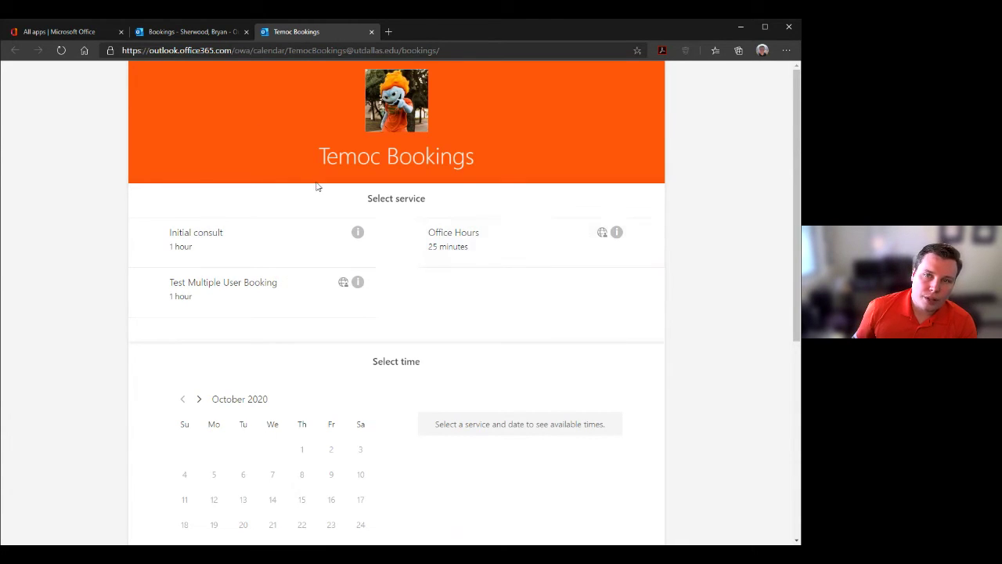
pyautogui.click(290, 285)
pyautogui.scroll(-2, 157, 282)
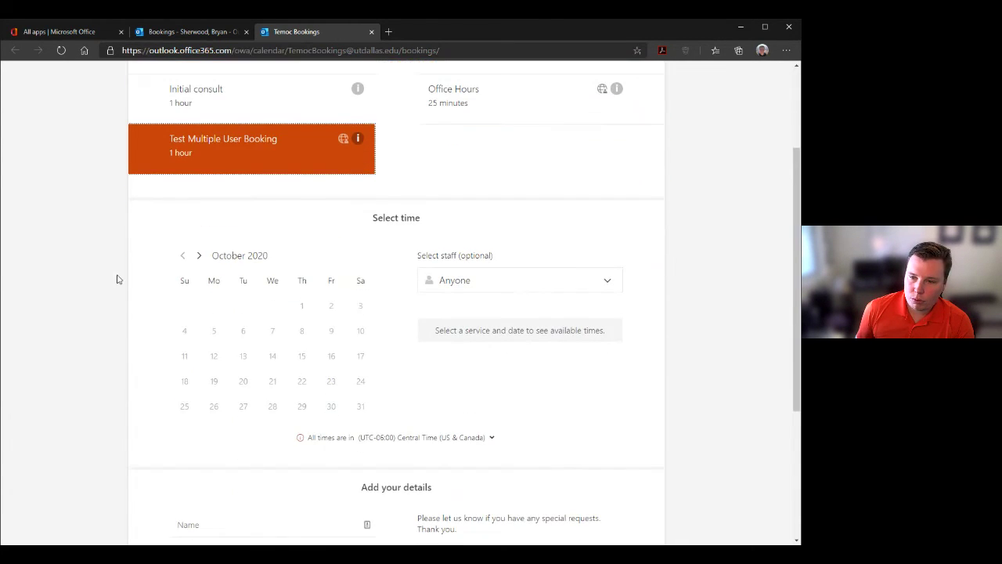
pyautogui.click(199, 254)
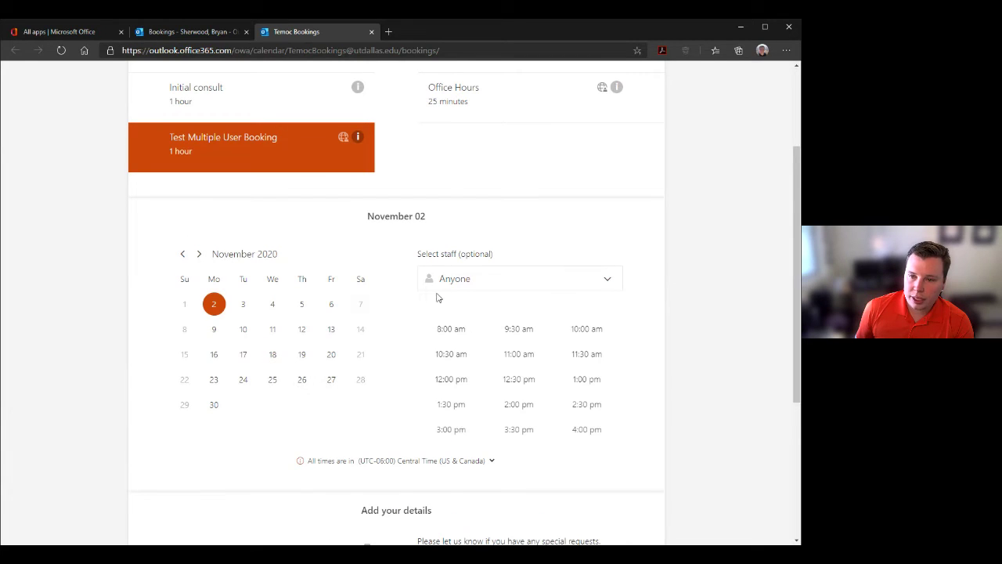
# Step: Compare each staff member's available times, then choose anyone on staff
pyautogui.click(509, 284)
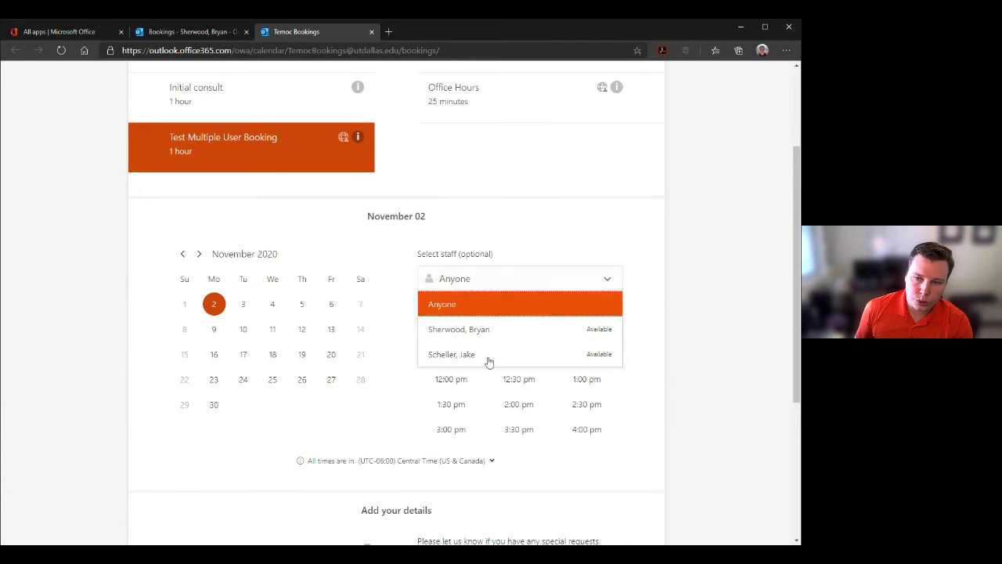
pyautogui.click(469, 331)
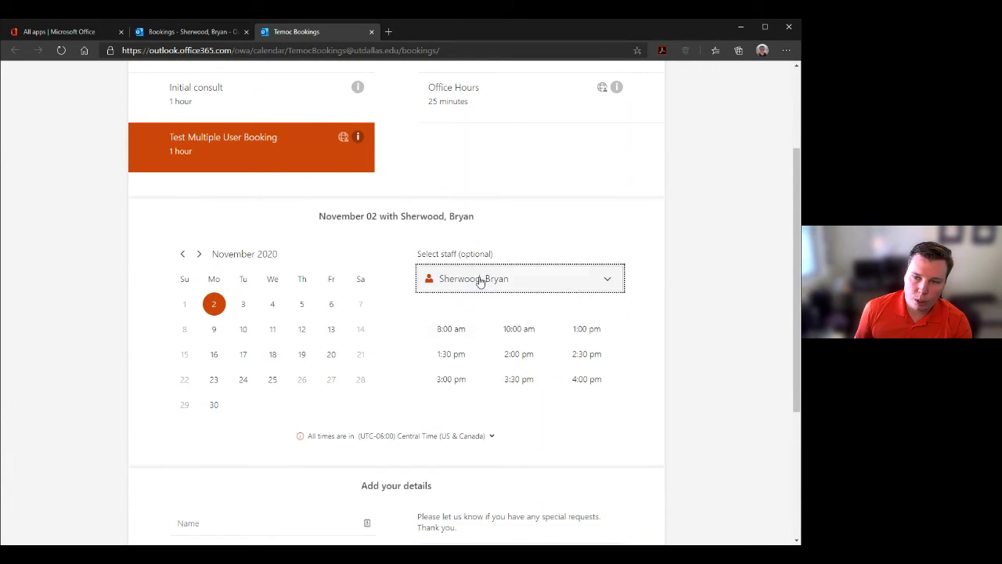
pyautogui.click(478, 278)
pyautogui.click(481, 354)
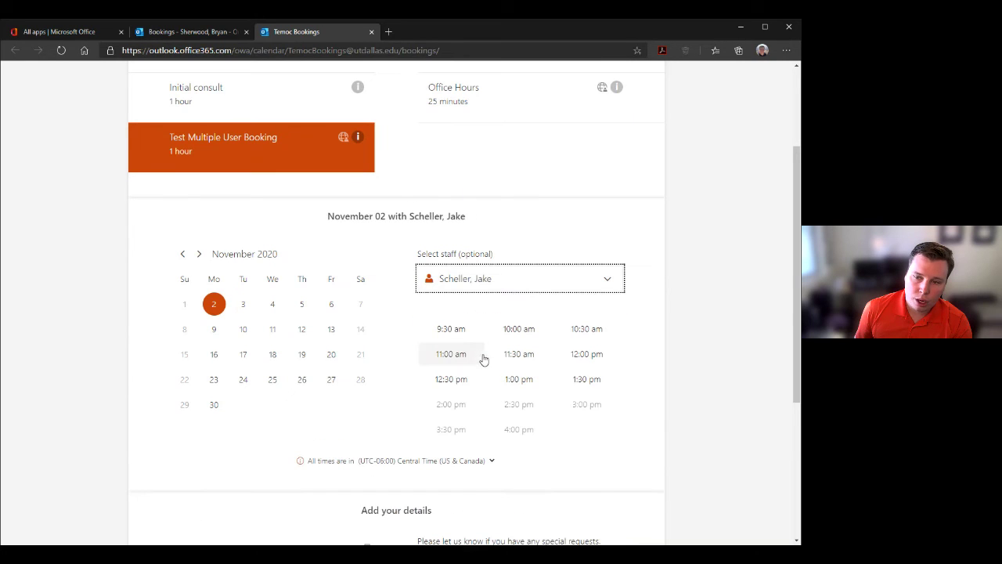
pyautogui.click(470, 286)
pyautogui.click(469, 302)
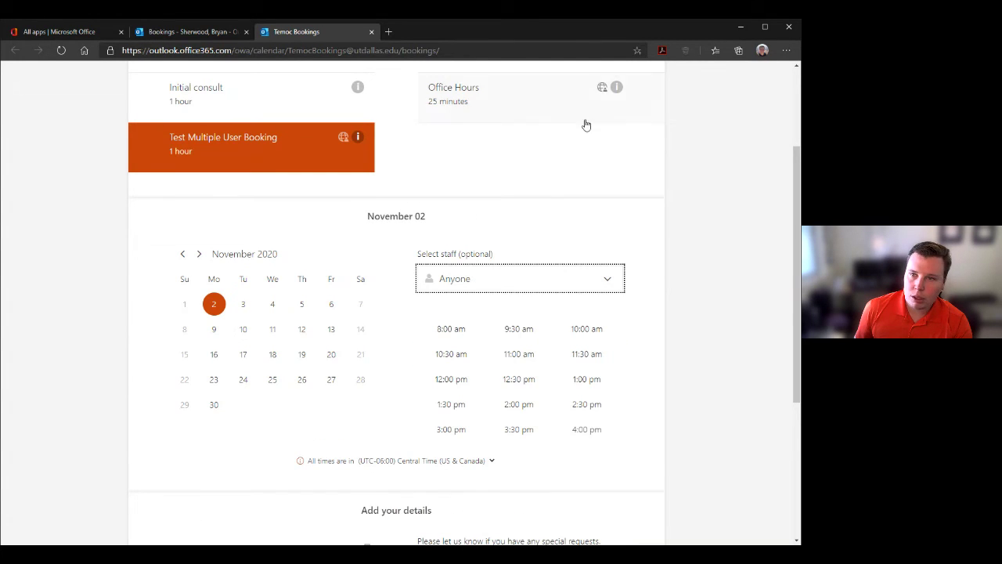
# Step: Switch to Office Hours, view the customer details form, then return to the admin tab
pyautogui.click(533, 94)
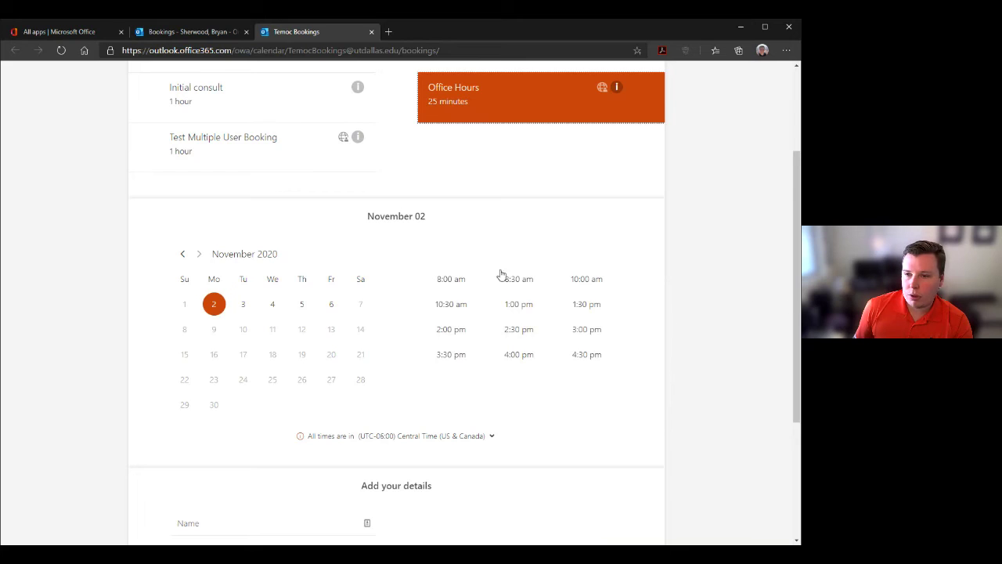
pyautogui.scroll(-1, 501, 275)
pyautogui.scroll(1, 586, 291)
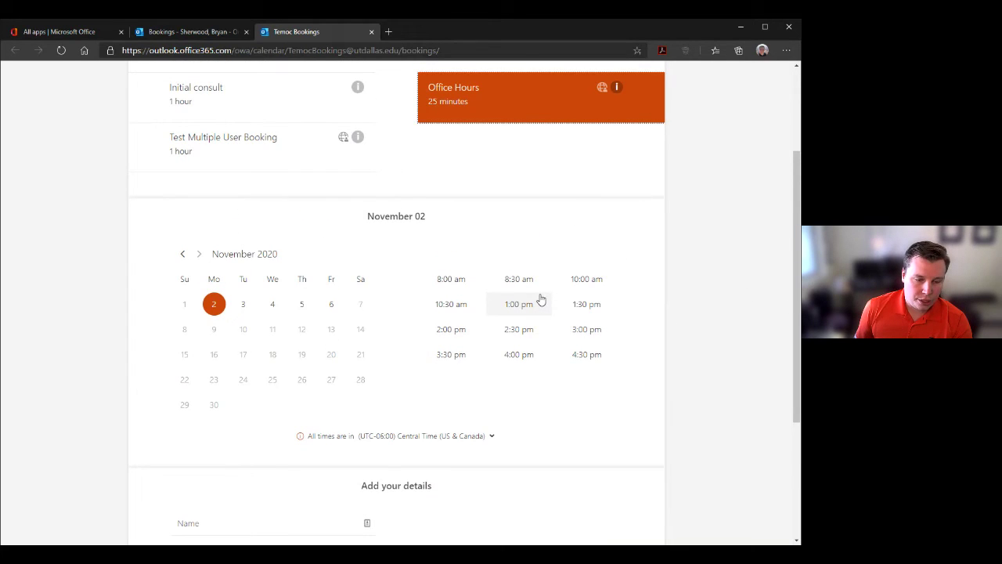
pyautogui.scroll(-2, 331, 396)
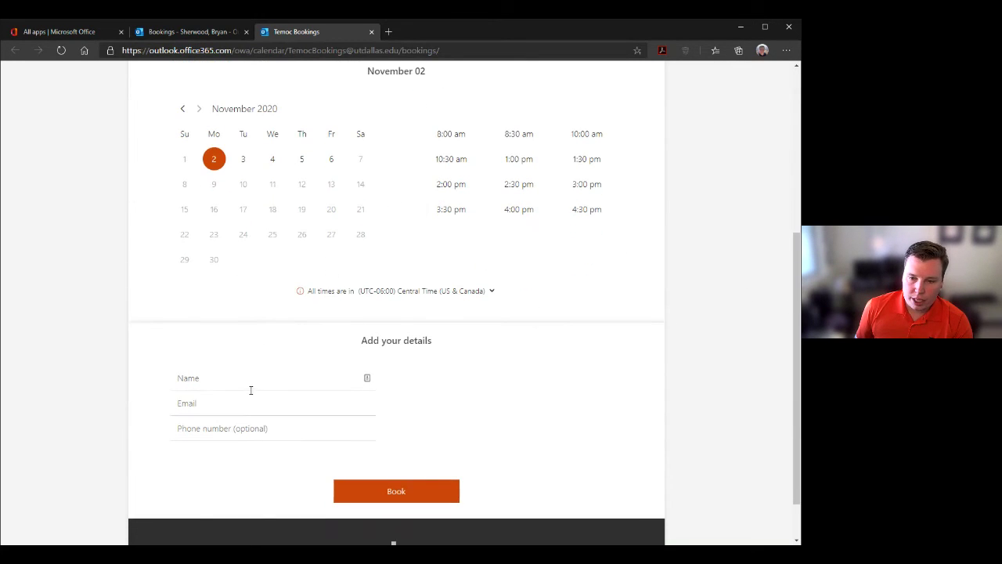
pyautogui.click(259, 429)
pyautogui.click(515, 414)
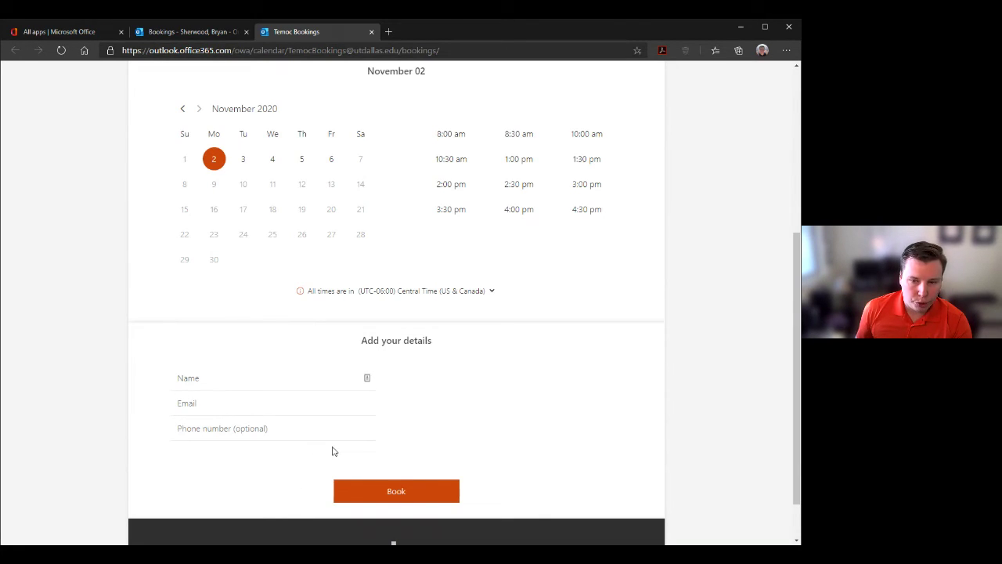
pyautogui.scroll(-1, 329, 452)
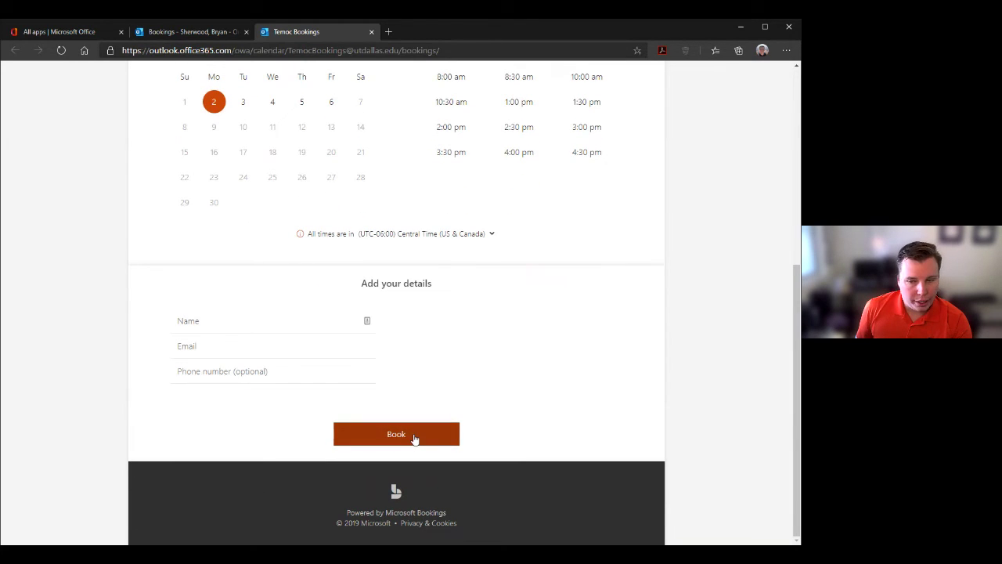
pyautogui.click(175, 32)
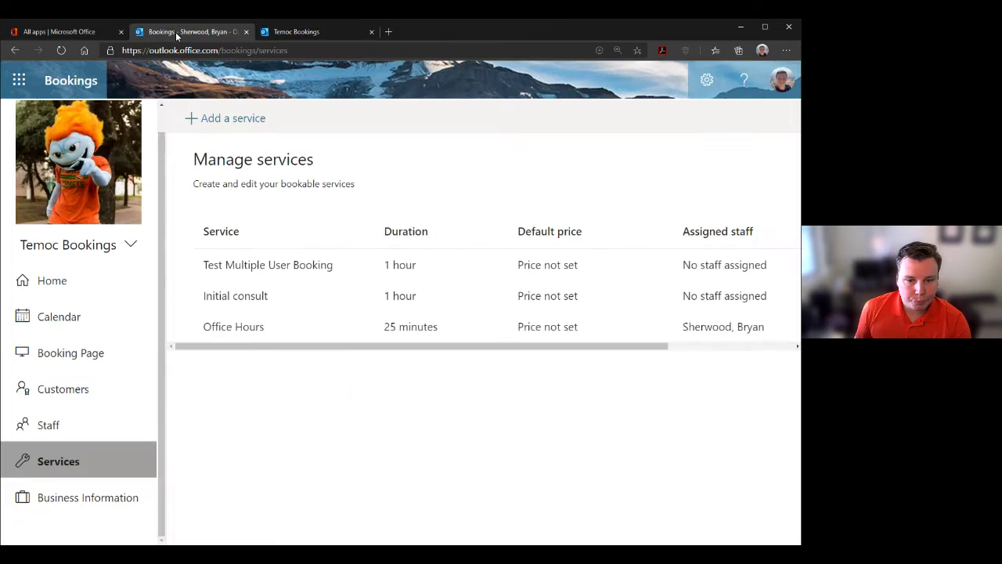
# Step: In Business Information, replace the name in 'Send customer replies to' with Assist
pyautogui.click(79, 497)
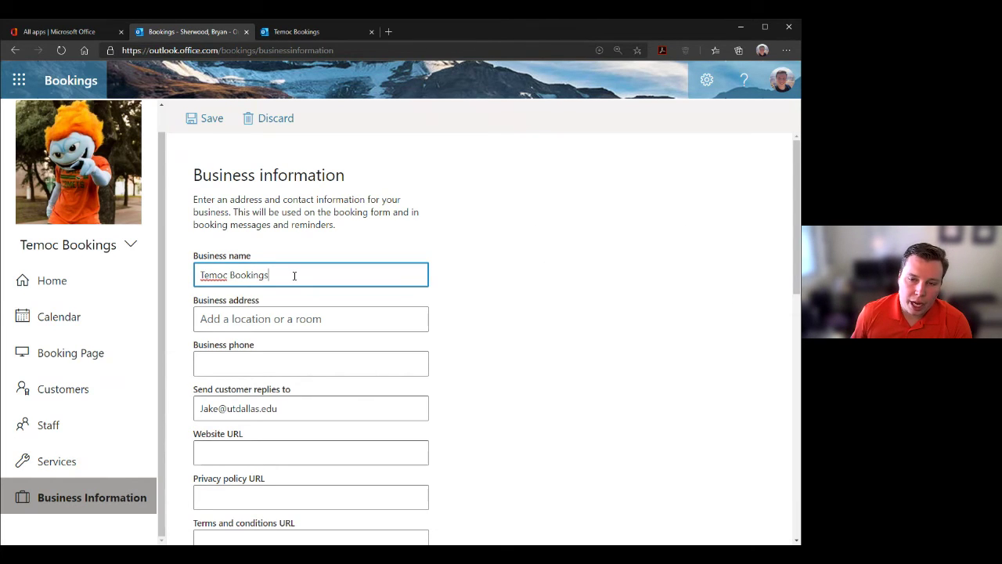
pyautogui.moveTo(292, 274); pyautogui.dragTo(171, 268)
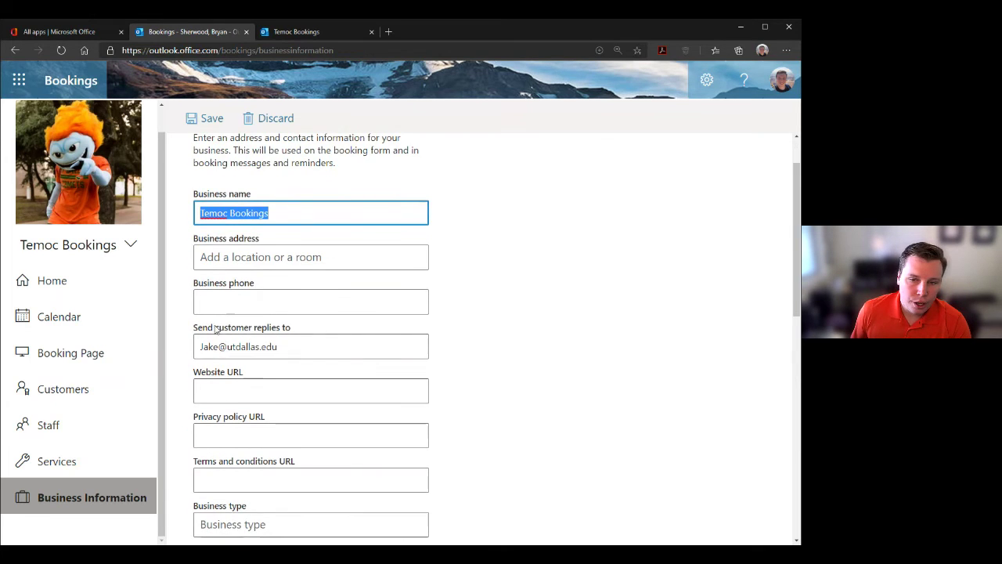
pyautogui.moveTo(199, 346); pyautogui.dragTo(306, 352)
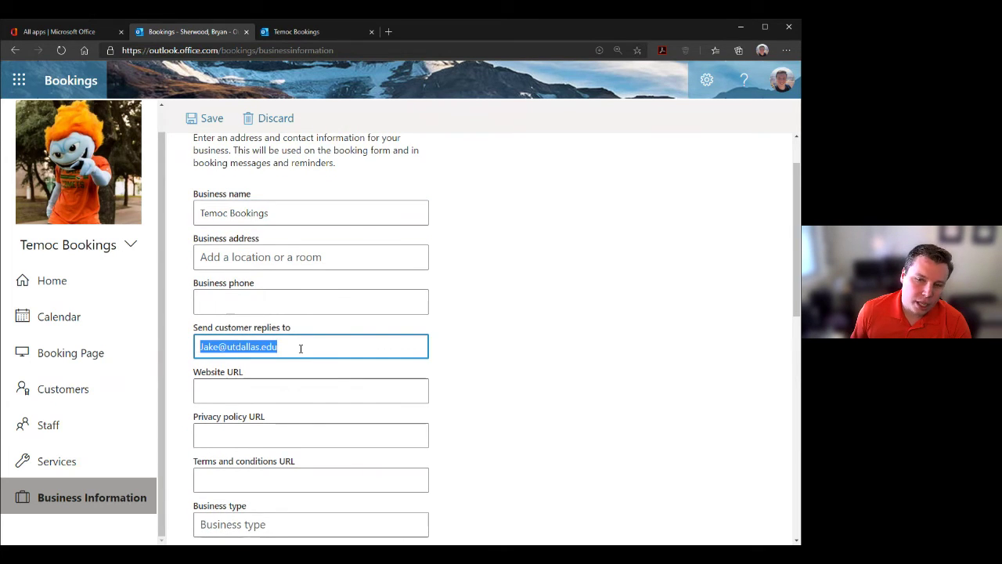
pyautogui.click(288, 331)
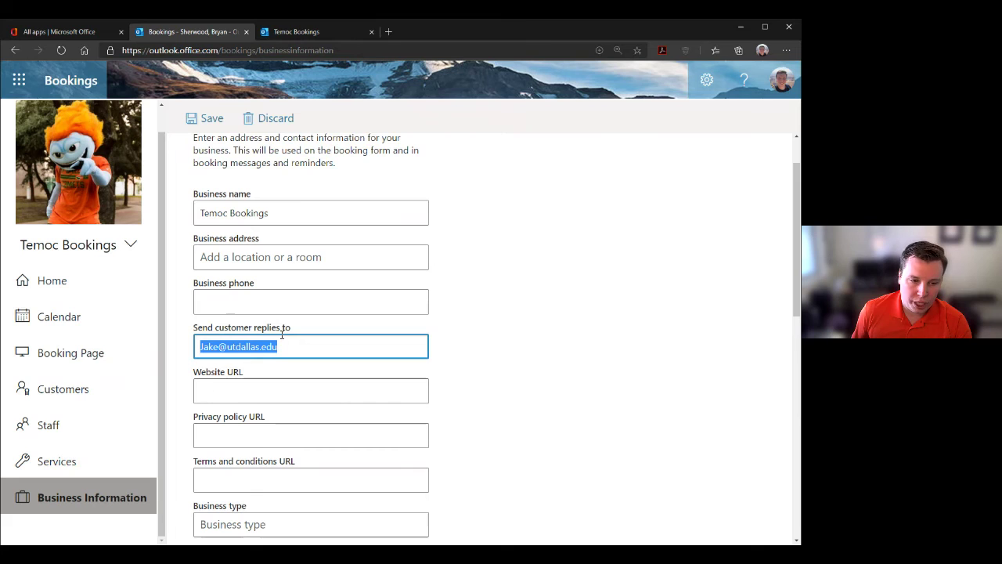
pyautogui.click(235, 346)
pyautogui.doubleClick(209, 347)
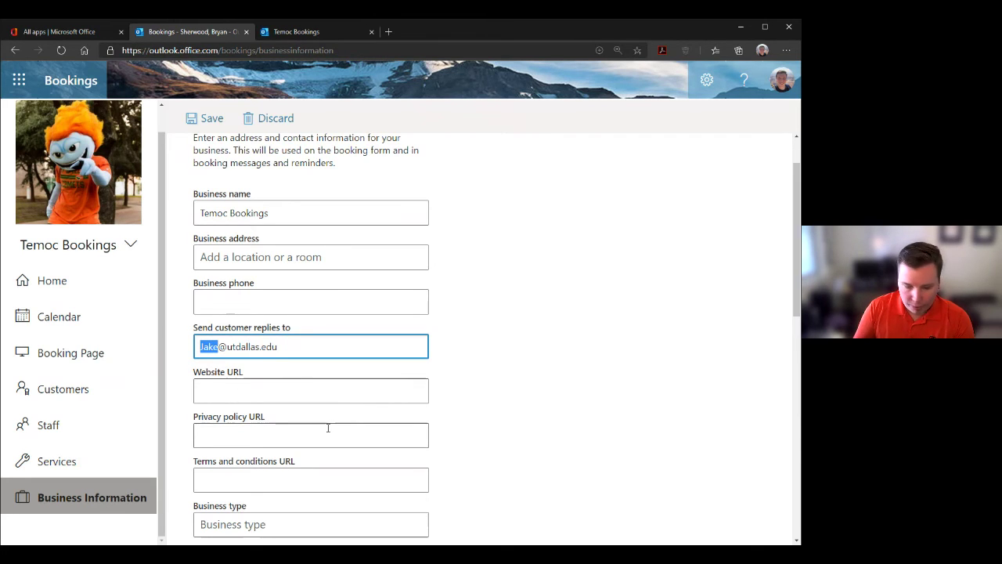
pyautogui.write('Assist')
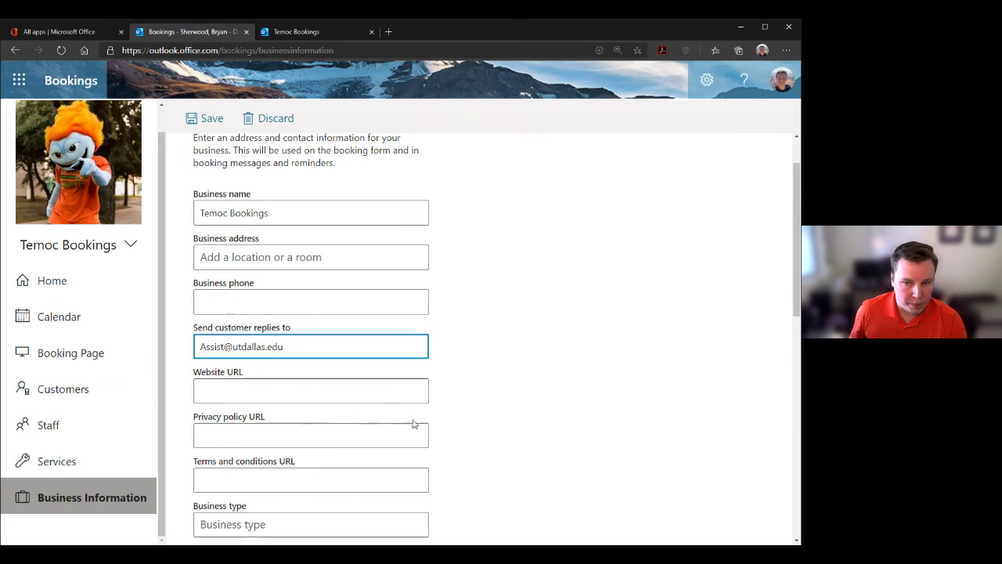
pyautogui.click(530, 445)
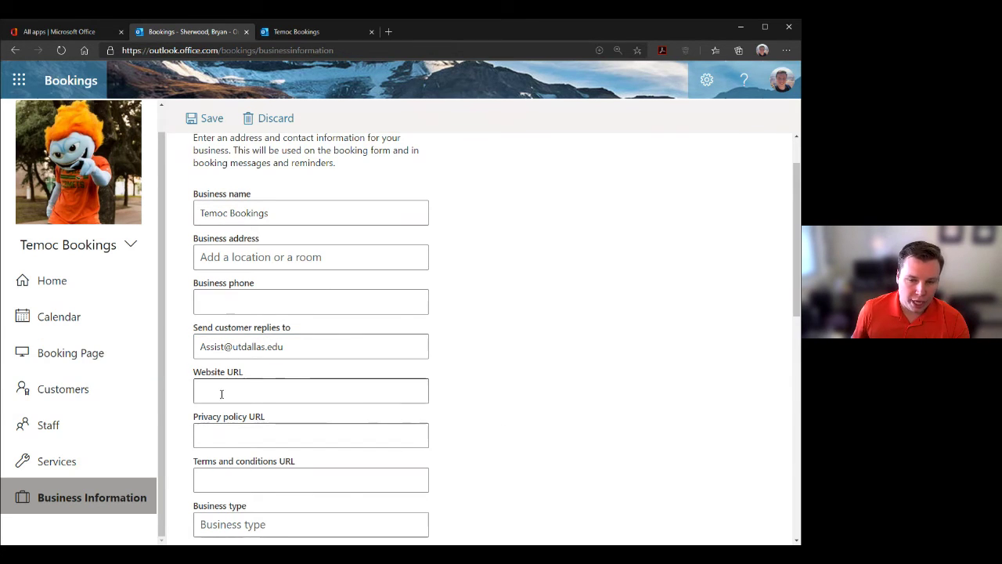
# Step: Save the business information and go to the Home dashboard
pyautogui.scroll(-2, 229, 379)
pyautogui.scroll(3, 199, 390)
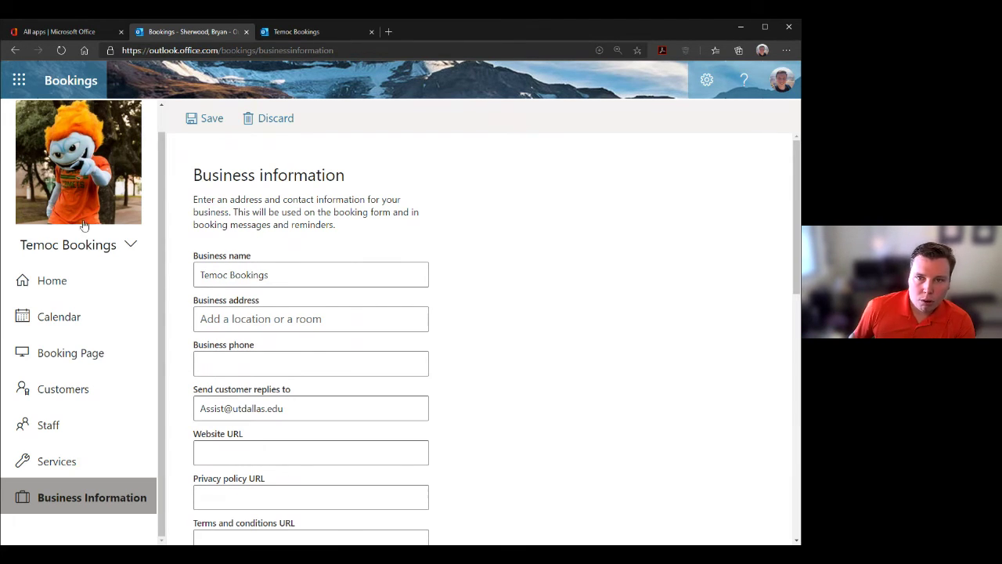
pyautogui.click(188, 123)
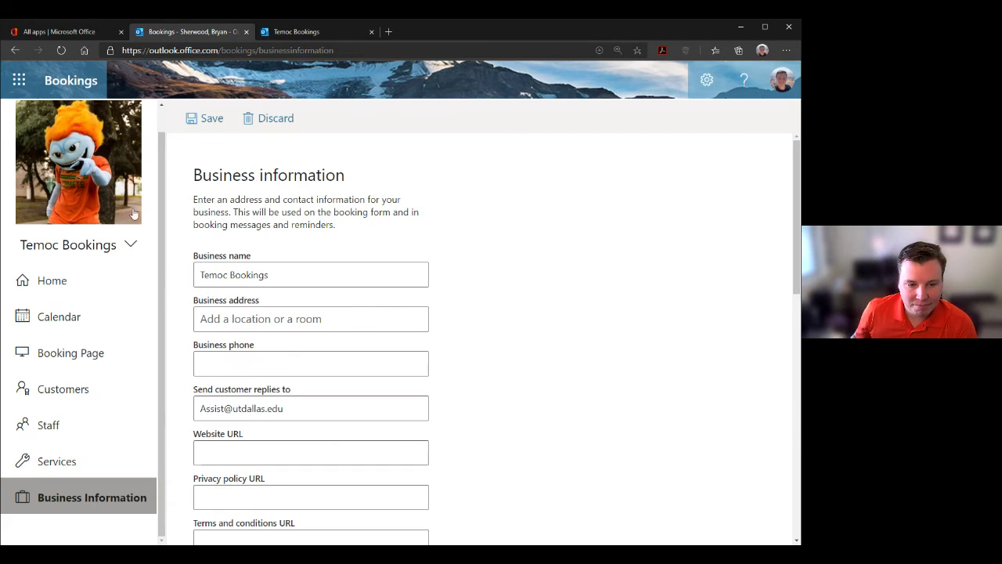
pyautogui.click(42, 282)
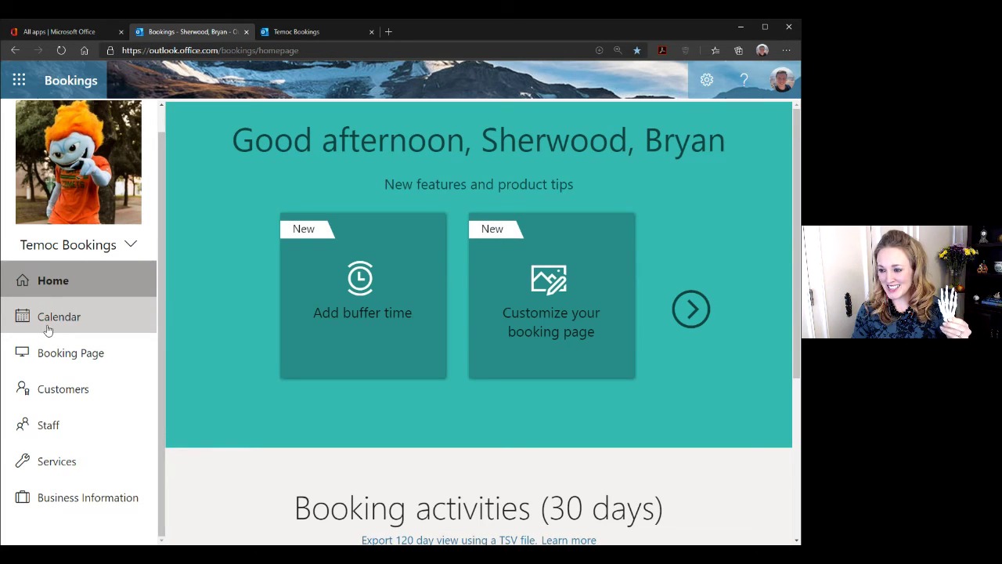
# Step: Start adding a staff member and pick a directory person found by name search
pyautogui.click(46, 427)
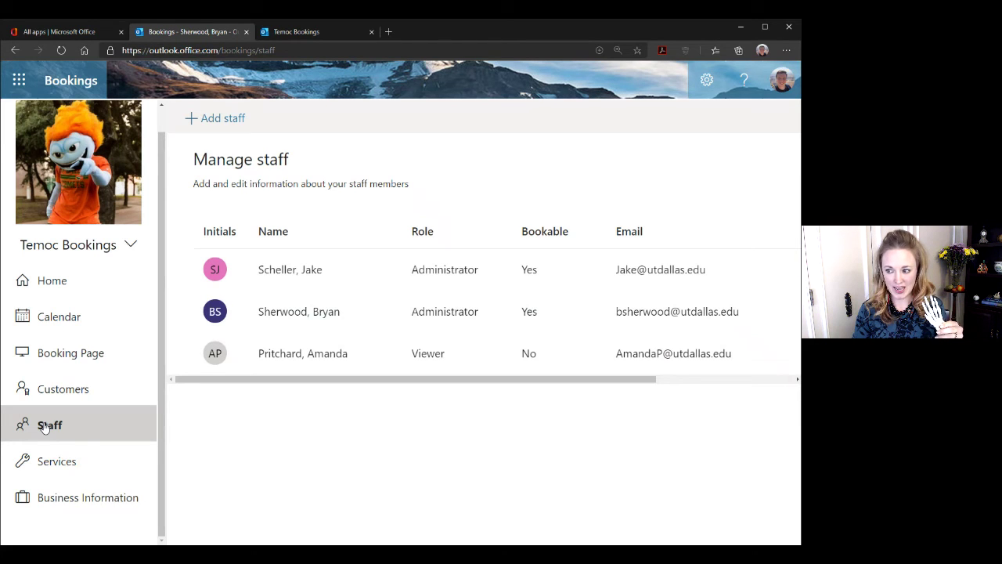
pyautogui.click(230, 119)
pyautogui.scroll(-2, 275, 460)
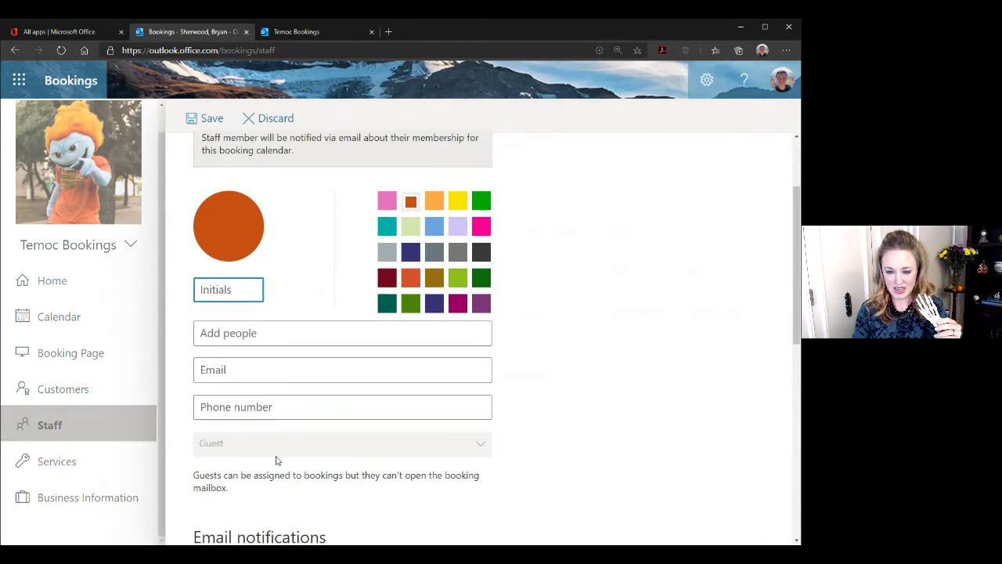
pyautogui.click(239, 343)
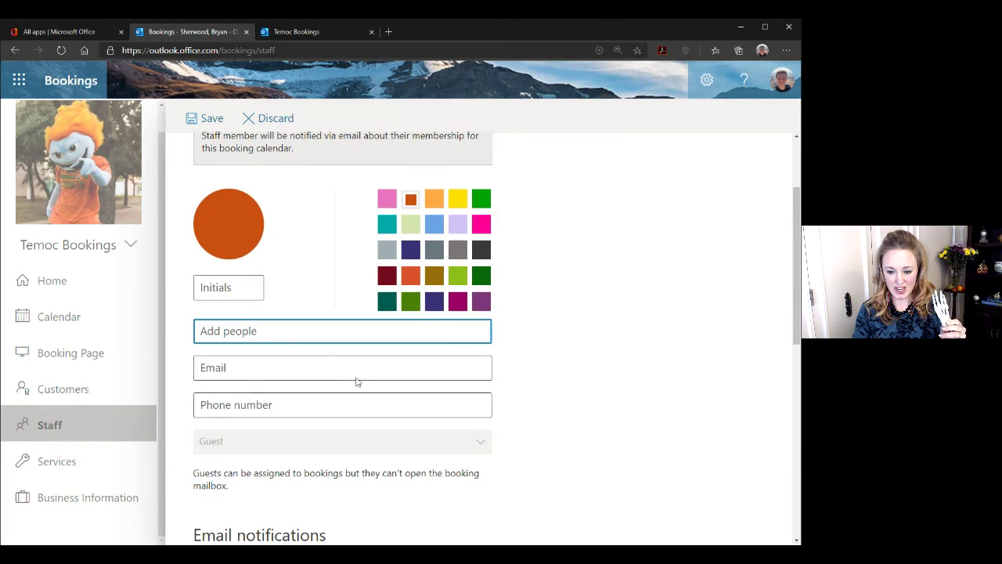
pyautogui.click(228, 365)
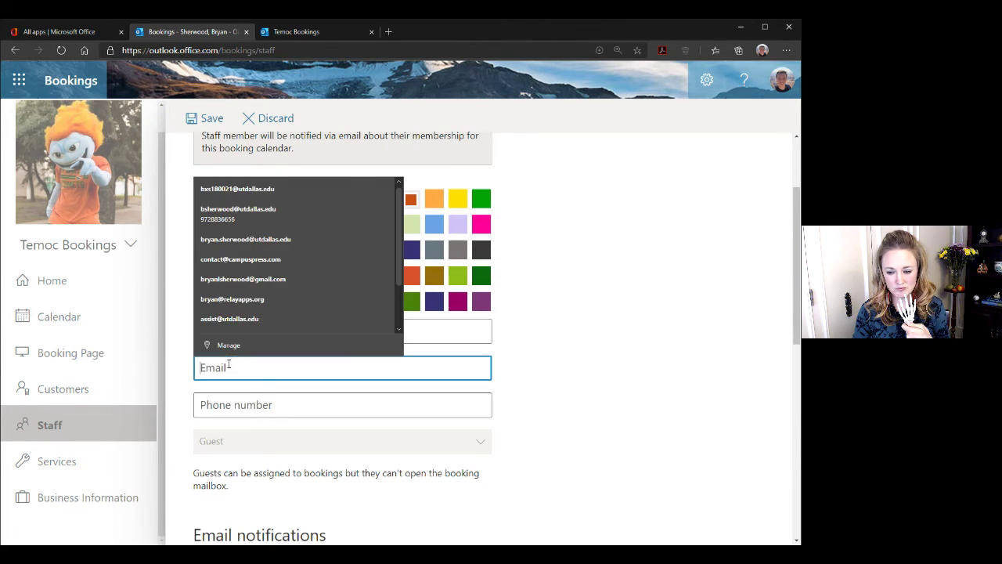
pyautogui.click(238, 471)
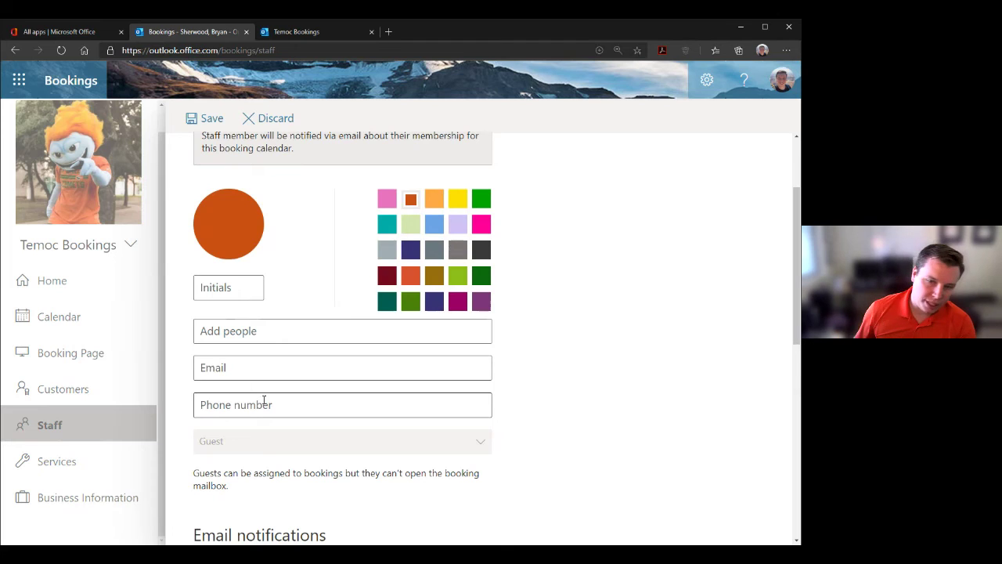
pyautogui.click(262, 331)
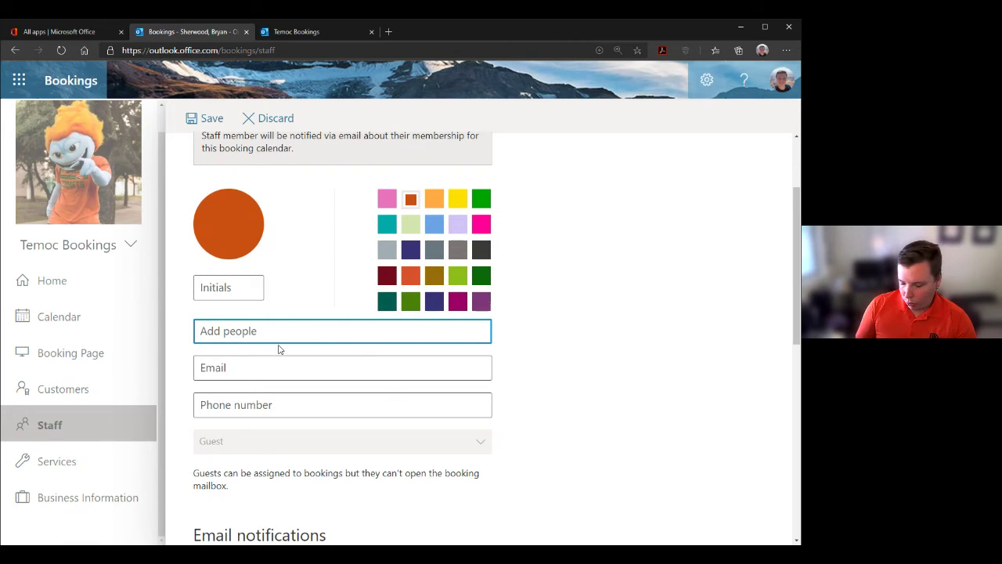
pyautogui.write('no')
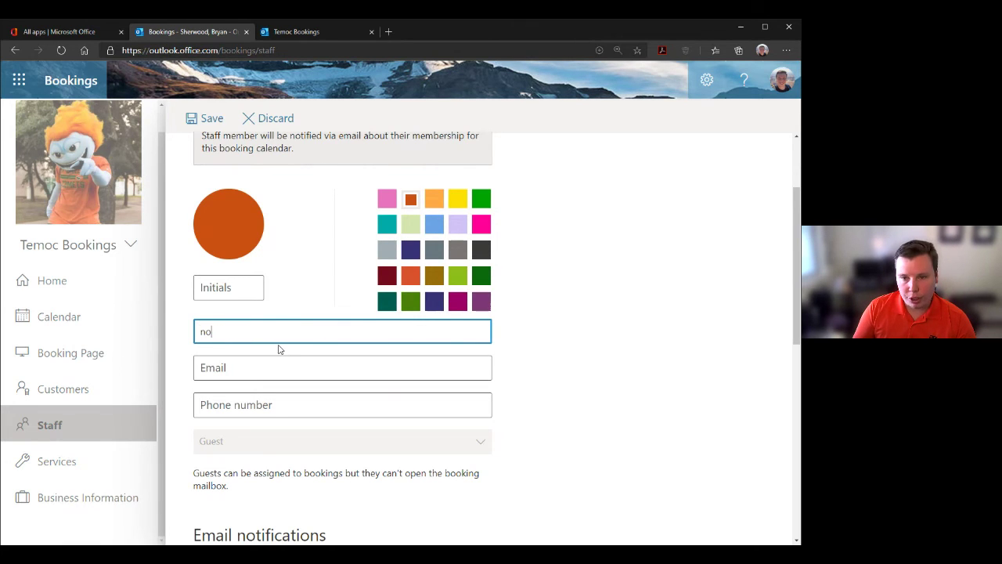
pyautogui.write('orali')
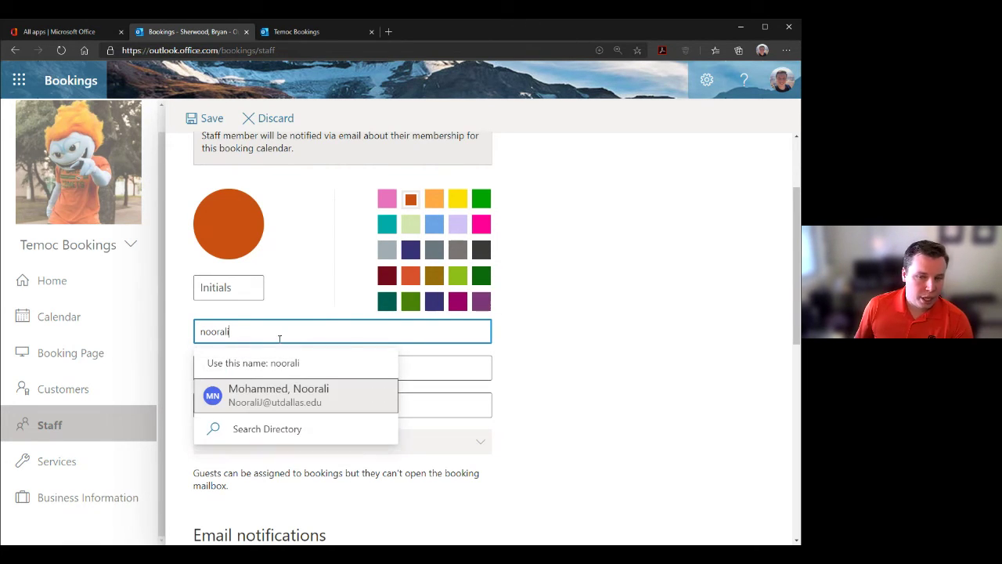
pyautogui.click(278, 394)
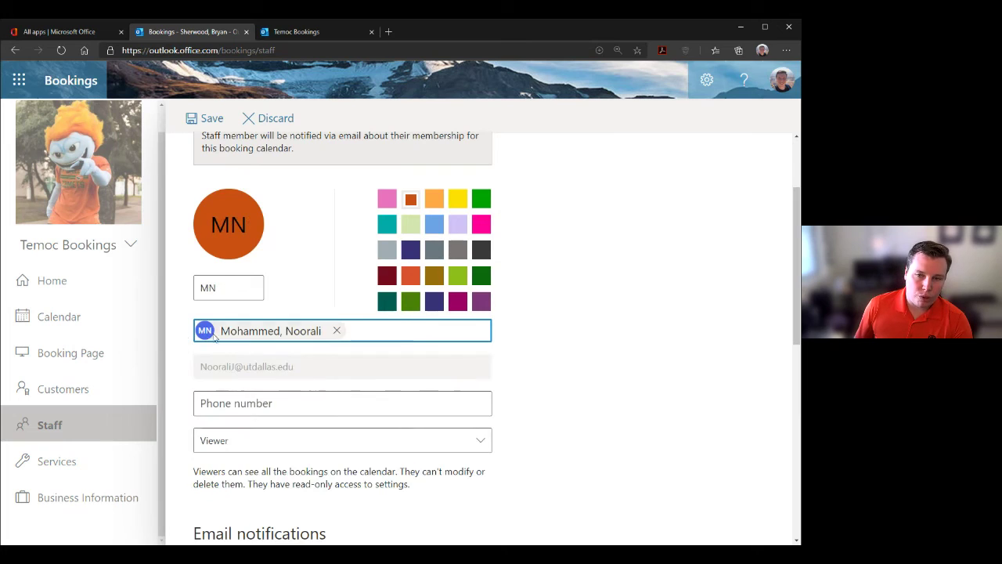
# Step: Keep the Viewer role, then discard the unsaved staff entry
pyautogui.click(246, 431)
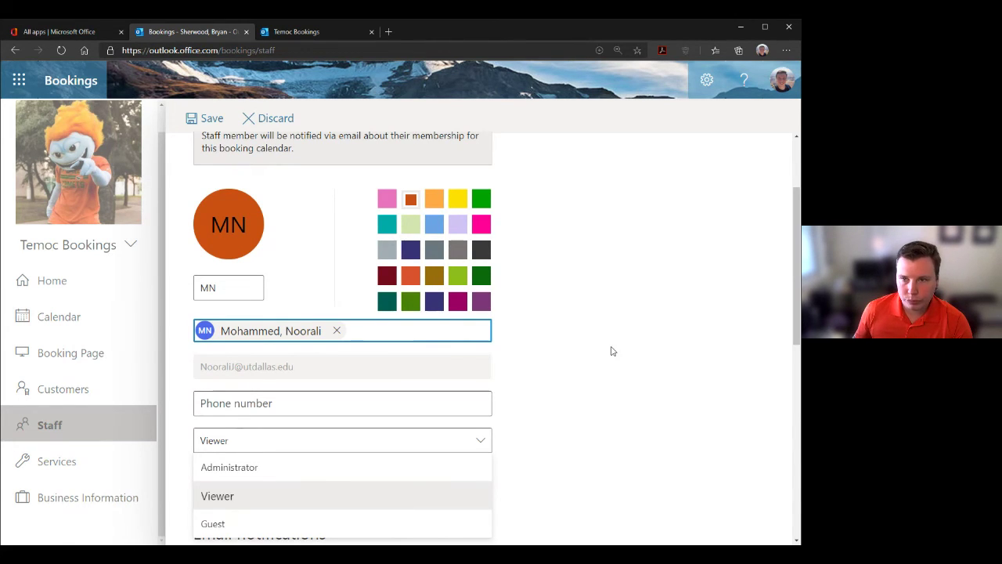
pyautogui.click(585, 324)
pyautogui.click(274, 116)
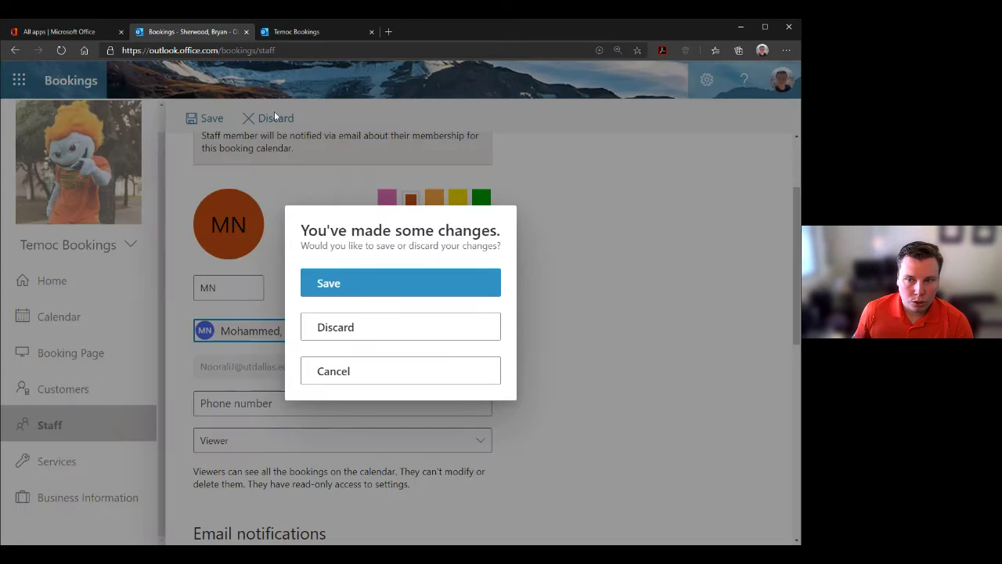
pyautogui.click(348, 328)
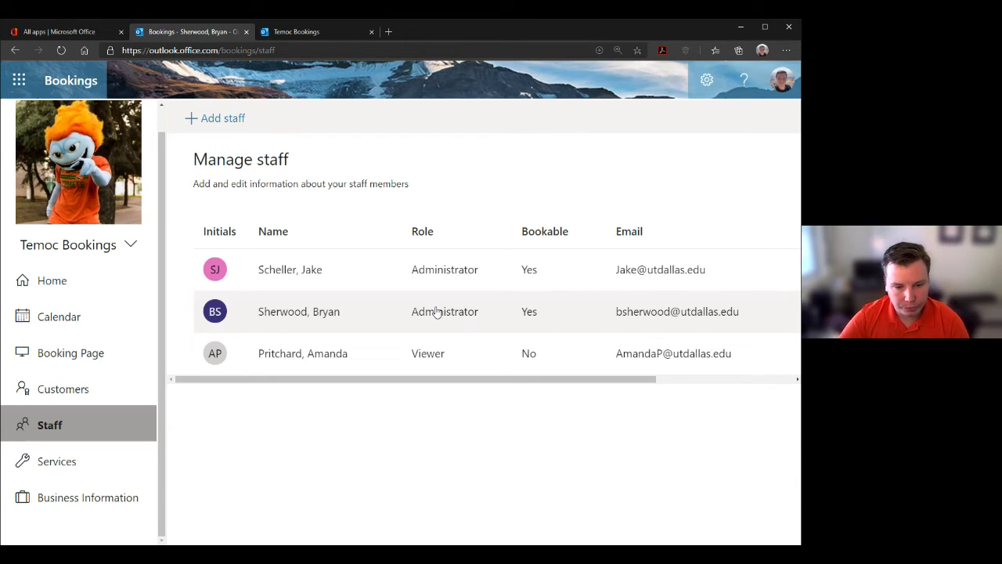
# Step: Return to the Temoc Bookings Home dashboard from Manage staff
pyautogui.click(117, 285)
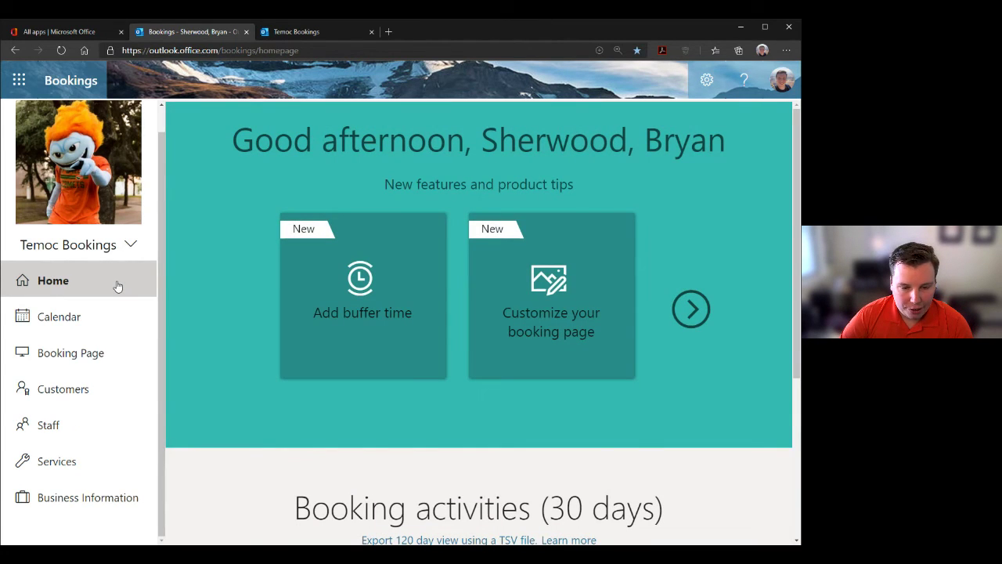